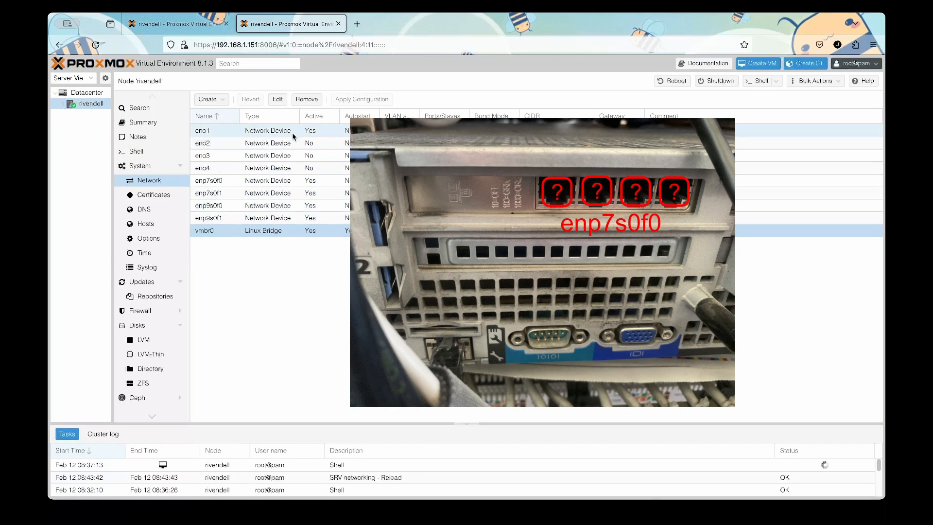
# Rerun ip a | grep 'state UP' in the Shell, confirm eno1 and vmbr0 are up, and return to Network.
pyautogui.click(191, 27)
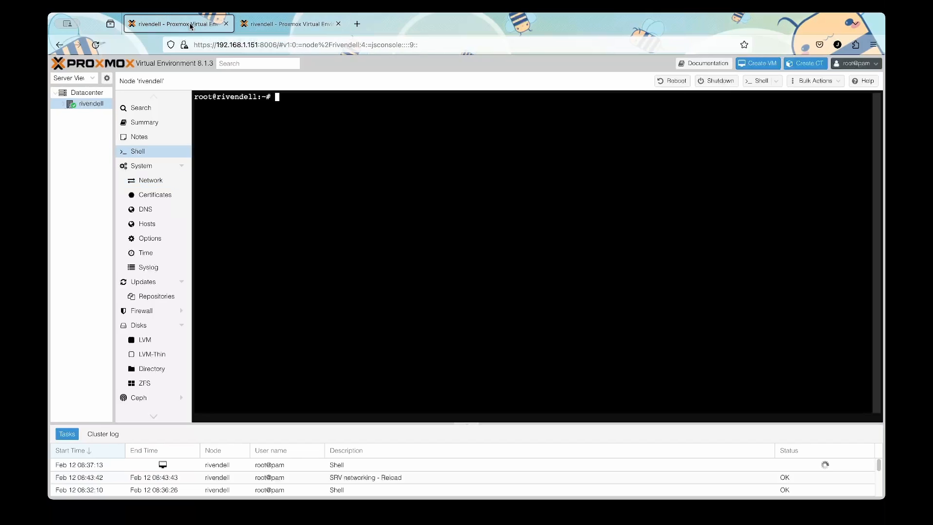
pyautogui.press('Up')
pyautogui.press('Up')
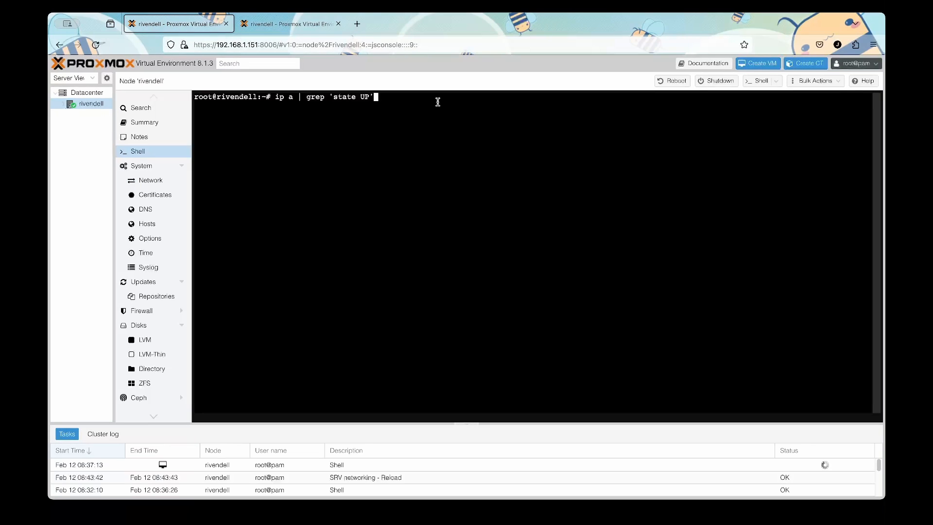
pyautogui.press('Return')
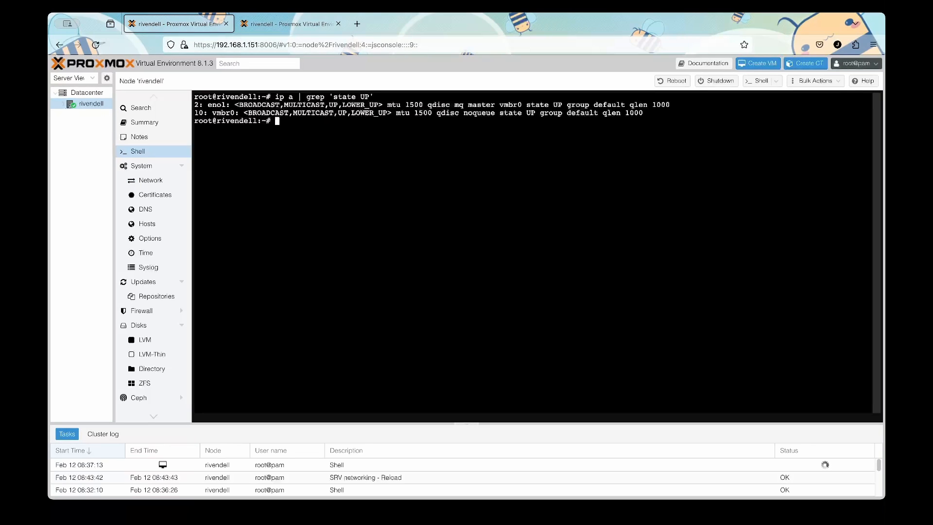
pyautogui.doubleClick(209, 105)
pyautogui.doubleClick(229, 113)
pyautogui.click(530, 105)
pyautogui.moveTo(529, 105); pyautogui.dragTo(562, 106)
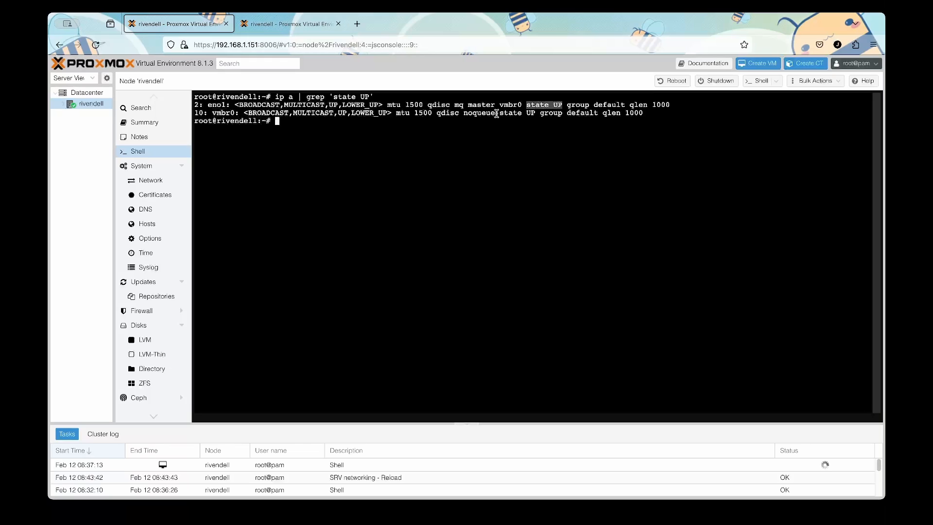
pyautogui.moveTo(500, 113); pyautogui.dragTo(536, 113)
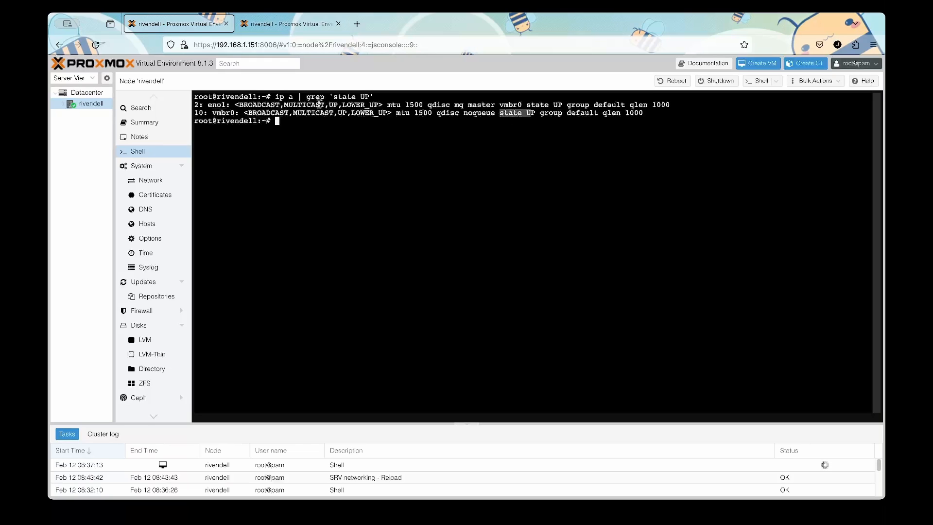
pyautogui.click(266, 28)
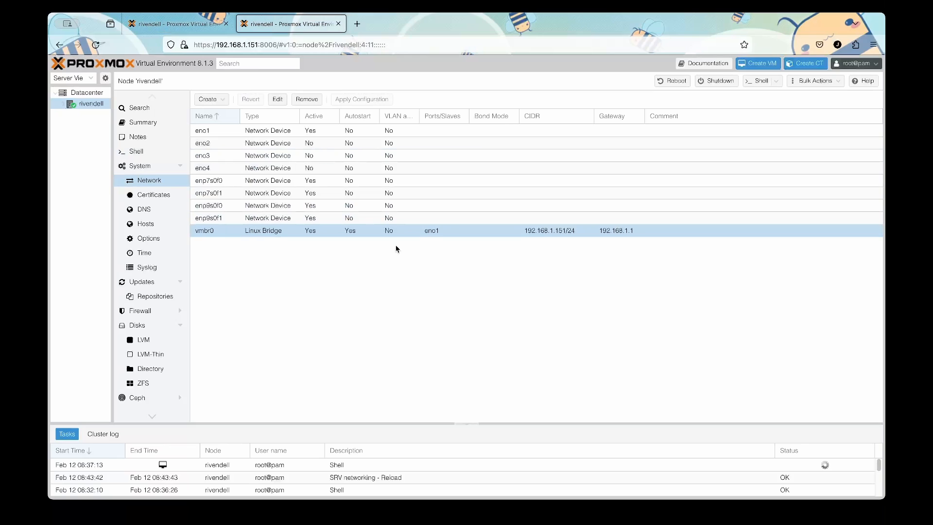
# Review the eno1 row's details, then clear the shell screen with clear.
pyautogui.moveTo(198, 130); pyautogui.dragTo(393, 131)
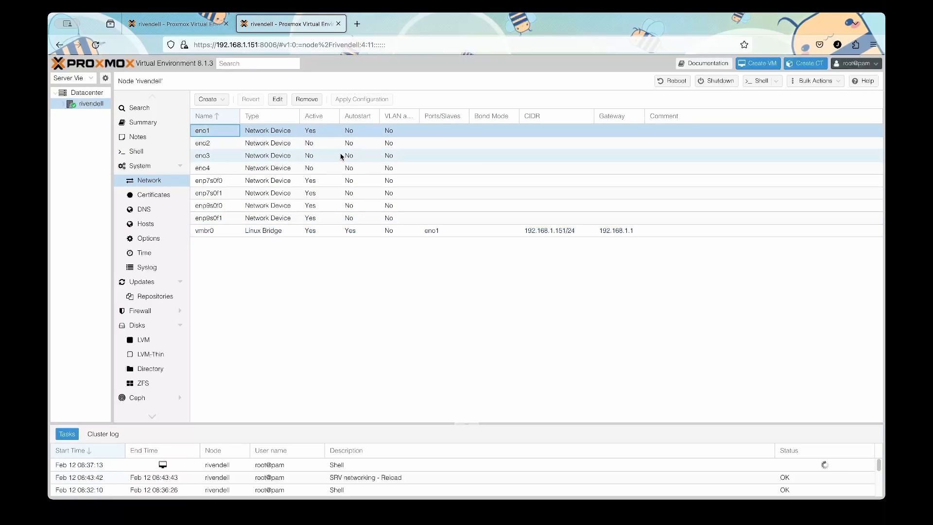
pyautogui.click(179, 30)
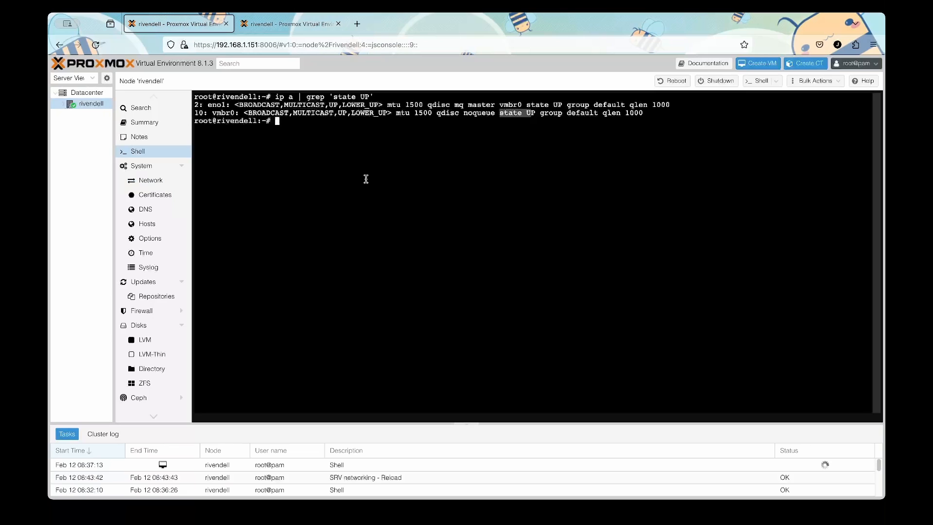
pyautogui.write('clear')
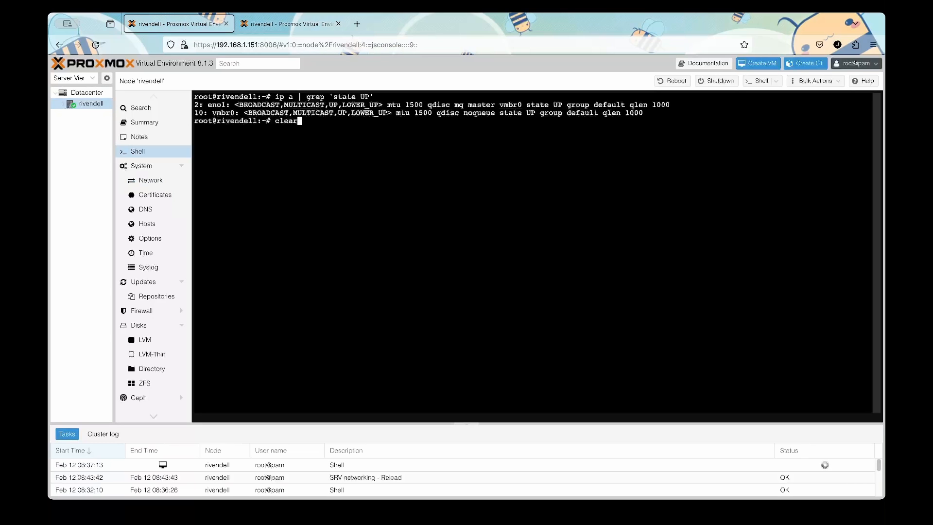
pyautogui.press('Return')
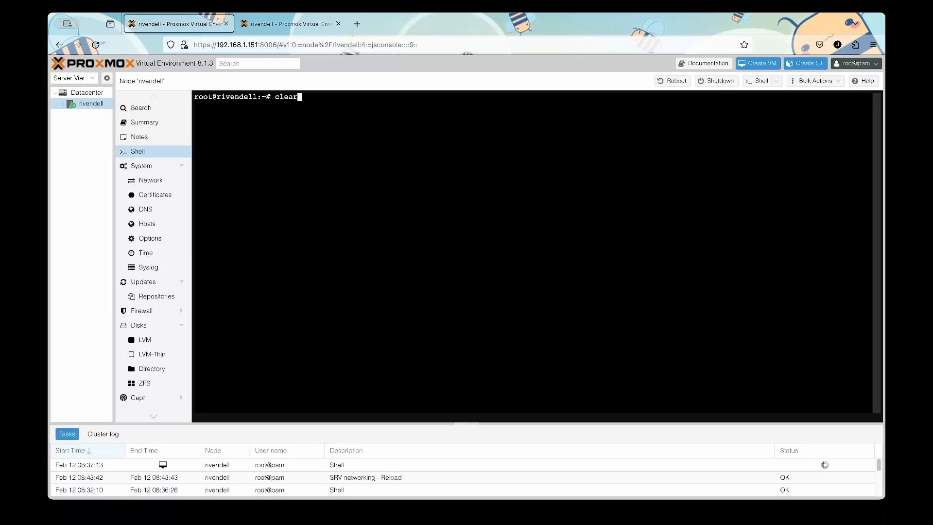
# Rerun ip a | grep 'state UP' and confirm enp7s0f0 is now listed as up.
pyautogui.press('Up')
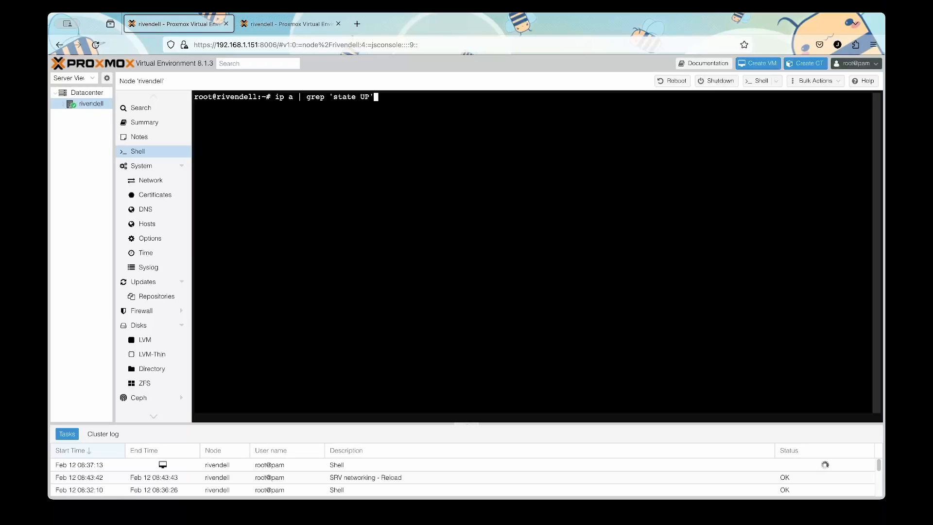
pyautogui.press('Return')
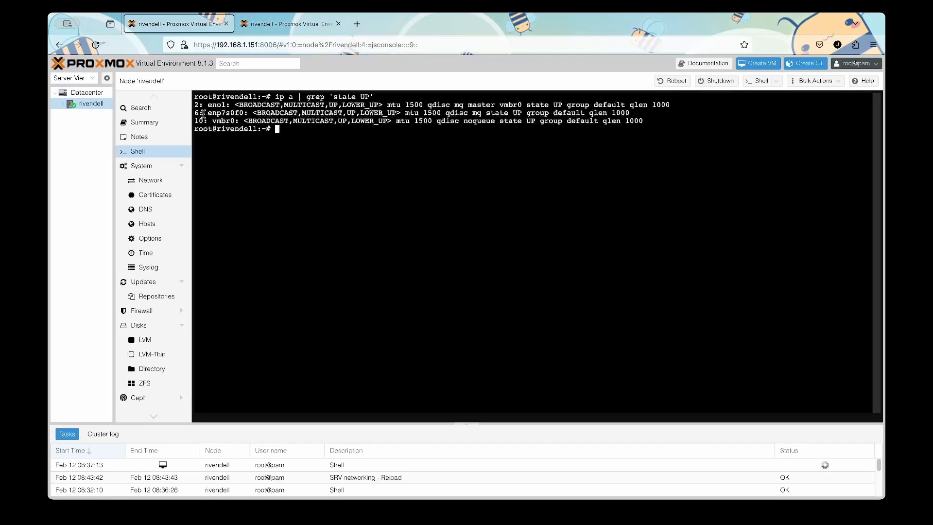
pyautogui.moveTo(199, 113); pyautogui.dragTo(630, 113)
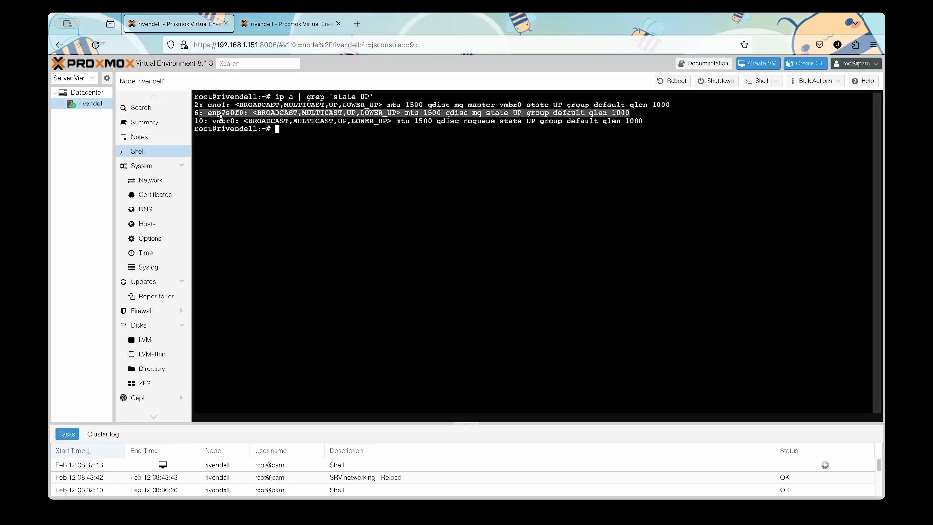
pyautogui.click(280, 28)
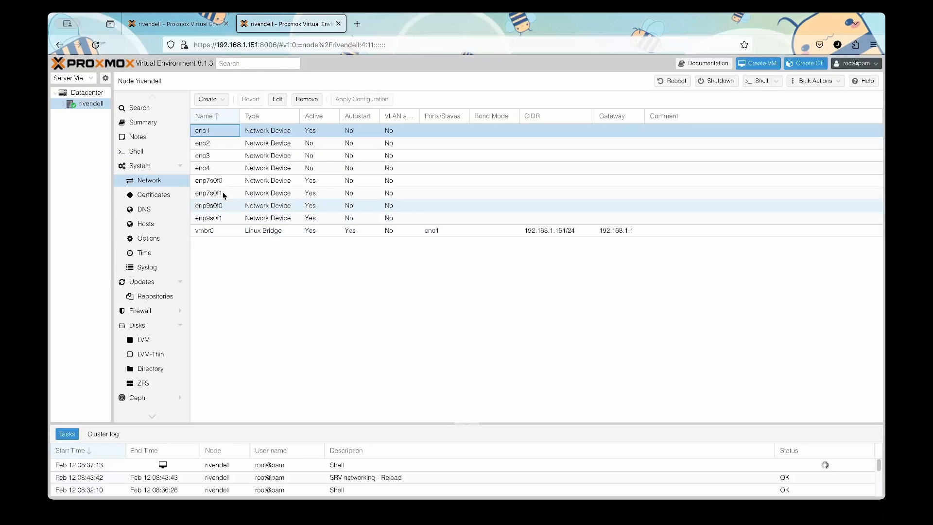
# Edit interface enp7s0f0 and save the comment WAN1 172.16.0.2.
pyautogui.click(217, 181)
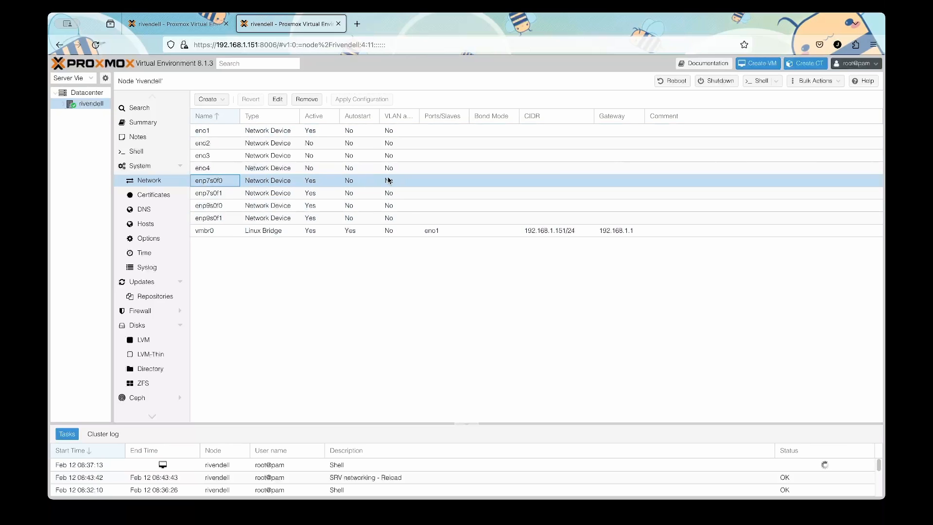
pyautogui.doubleClick(673, 179)
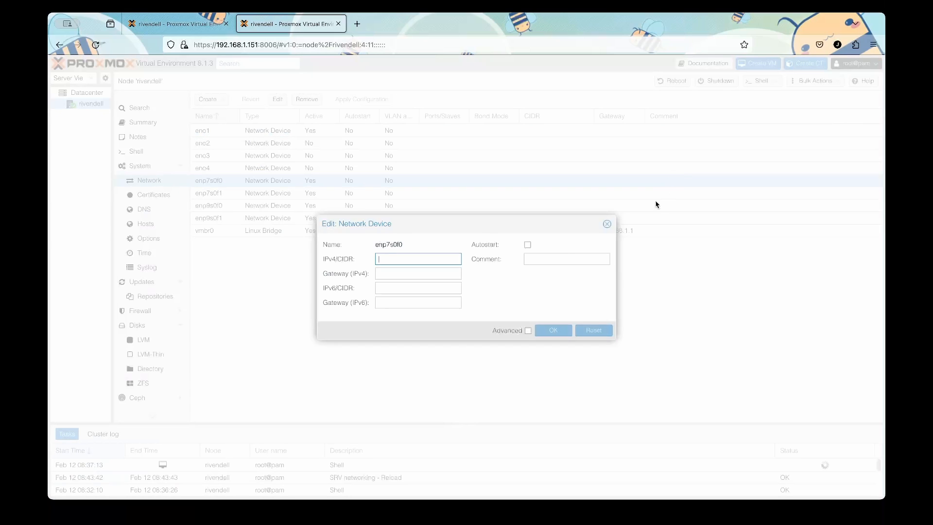
pyautogui.click(546, 258)
pyautogui.write('WAN1 172.16.0.2')
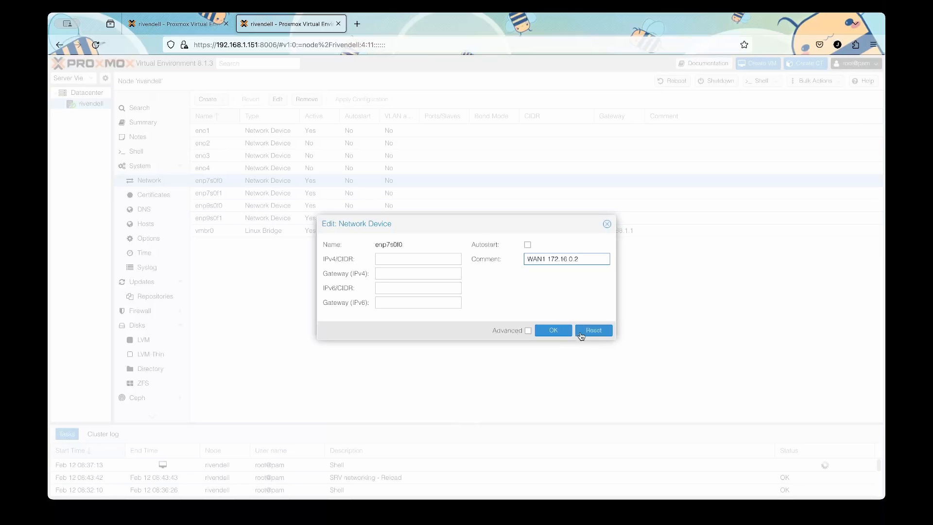
pyautogui.click(563, 332)
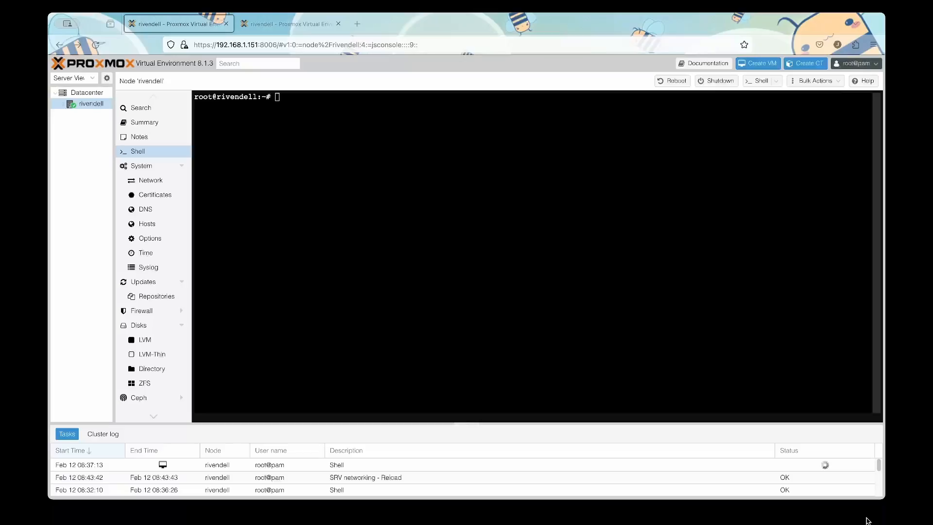
# Run ip a | grep 'state UP' and confirm enp9s0f0 now reports up alongside eno1 and vmbr0.
pyautogui.click(366, 168)
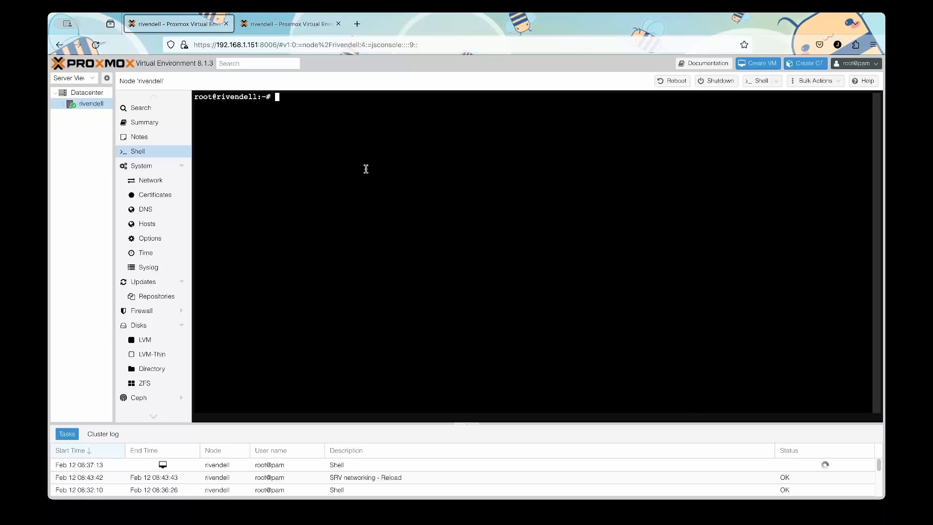
pyautogui.write("ip a | grep 'state UP'")
pyautogui.press('Return')
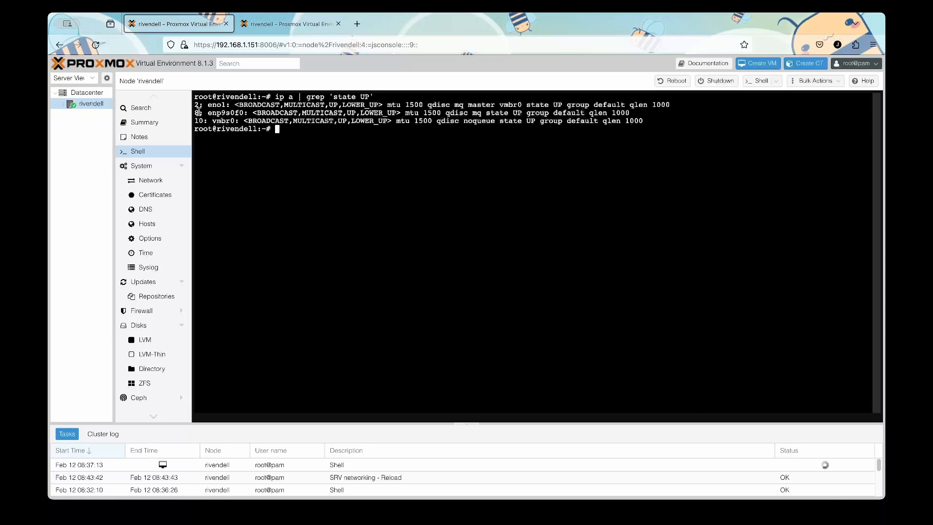
pyautogui.moveTo(196, 111); pyautogui.dragTo(639, 113)
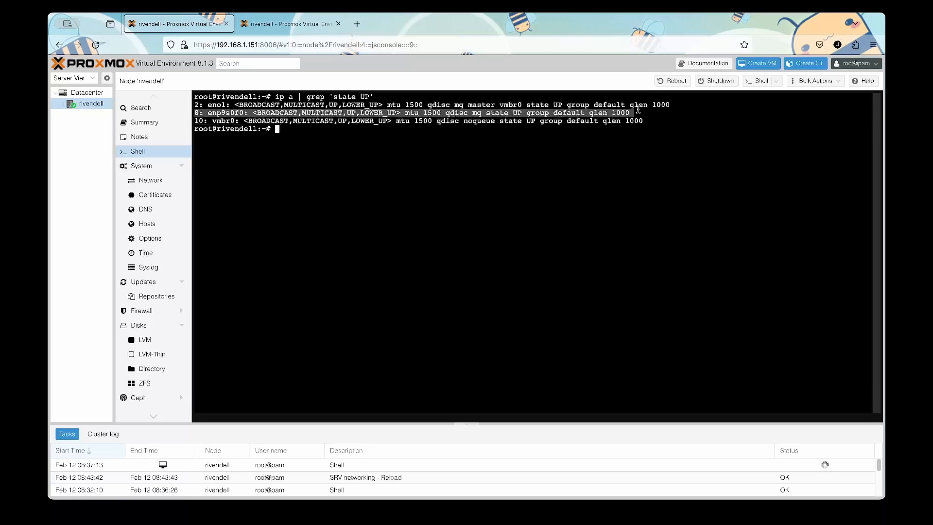
pyautogui.doubleClick(224, 112)
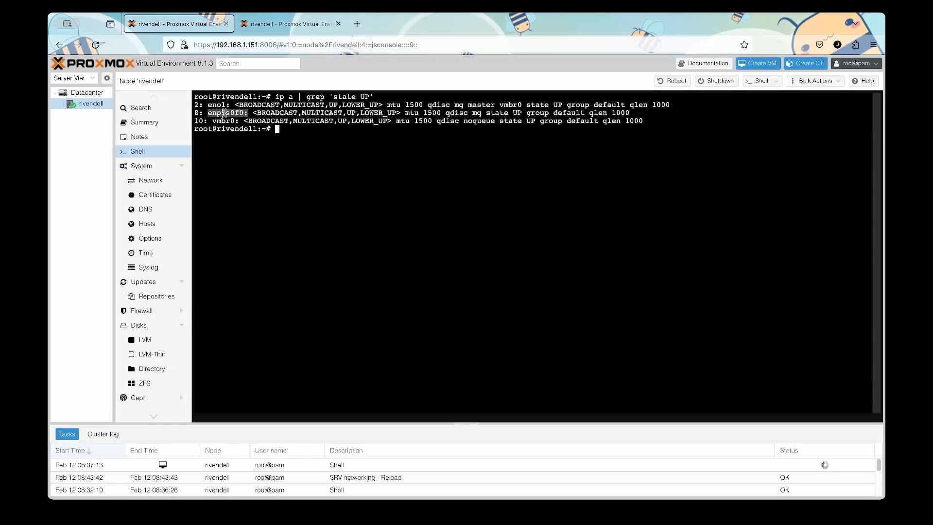
pyautogui.click(287, 23)
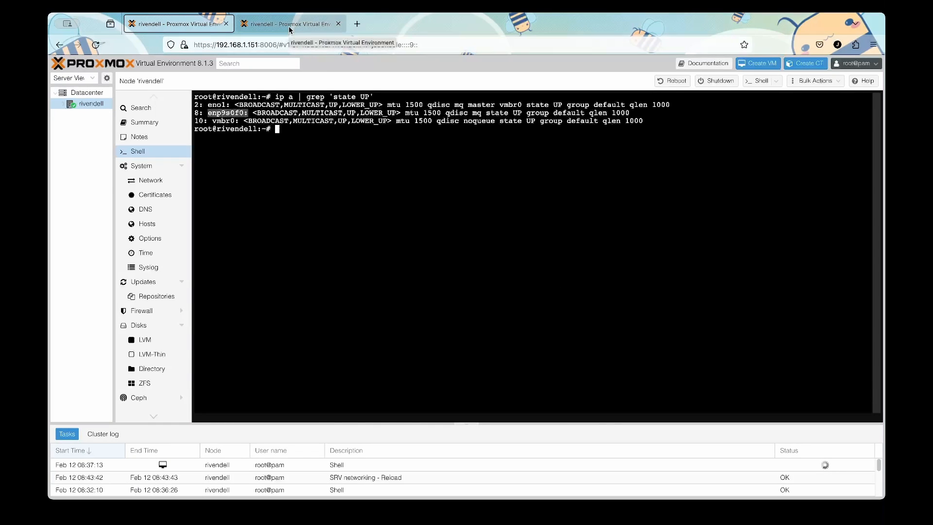
# Edit interface enp9s0f0 and save the comment WAN2 172.17.0.2.
pyautogui.click(212, 208)
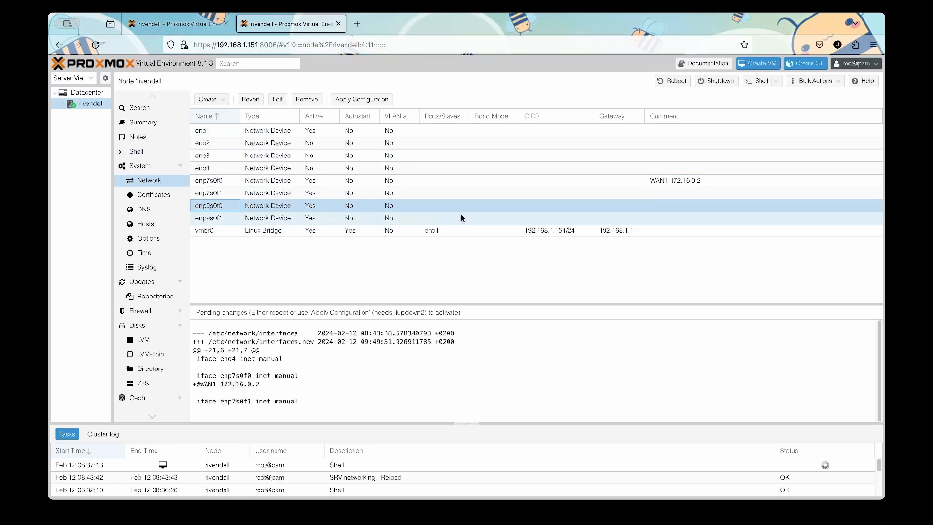
pyautogui.click(669, 205)
pyautogui.doubleClick(669, 206)
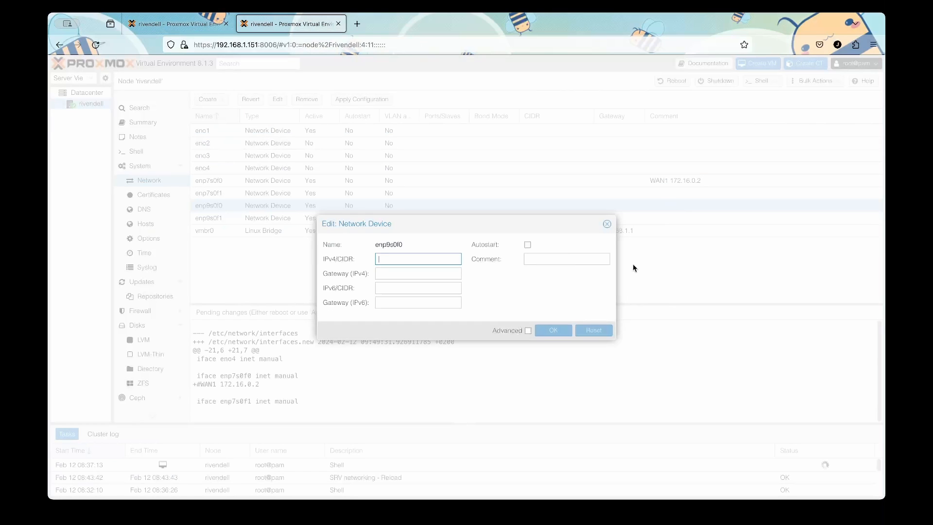
pyautogui.click(553, 259)
pyautogui.write('WAN2 172.17.0.2')
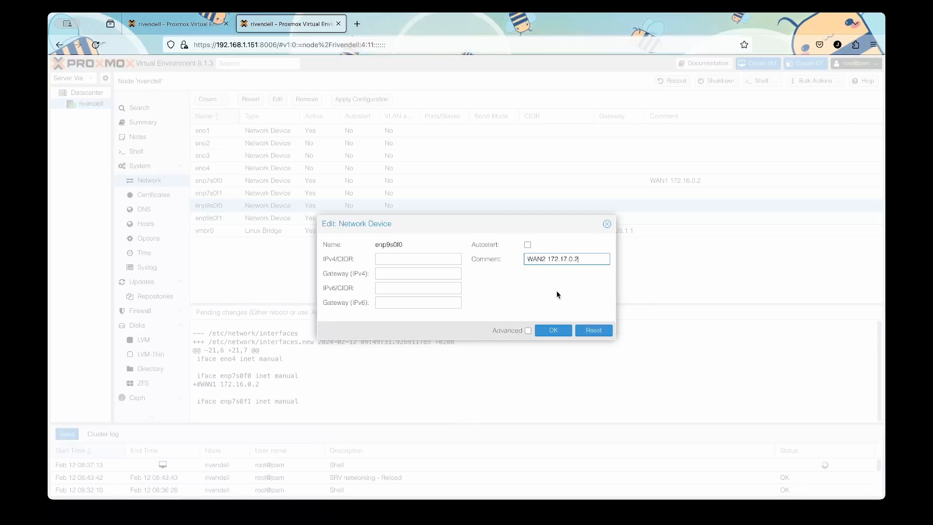
pyautogui.click(565, 330)
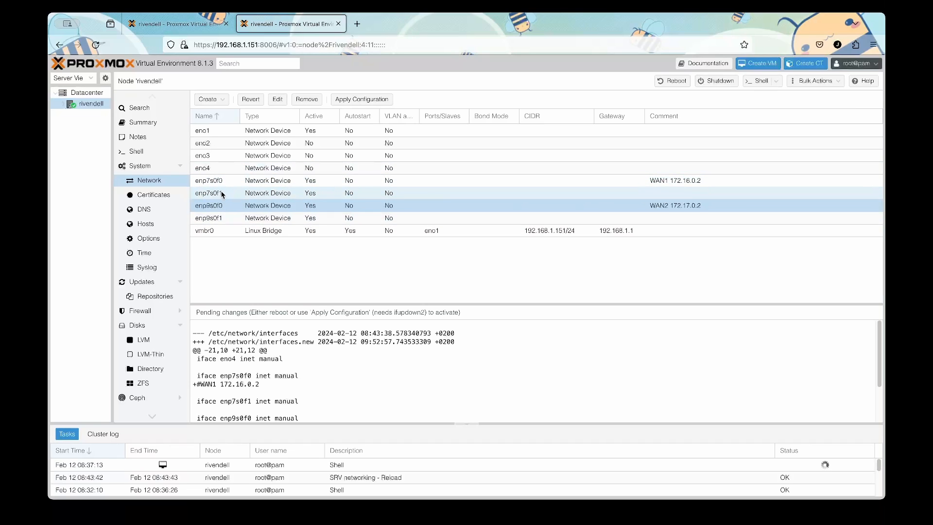
# Give interface enp7s0f1 the comment Management NET.
pyautogui.doubleClick(672, 193)
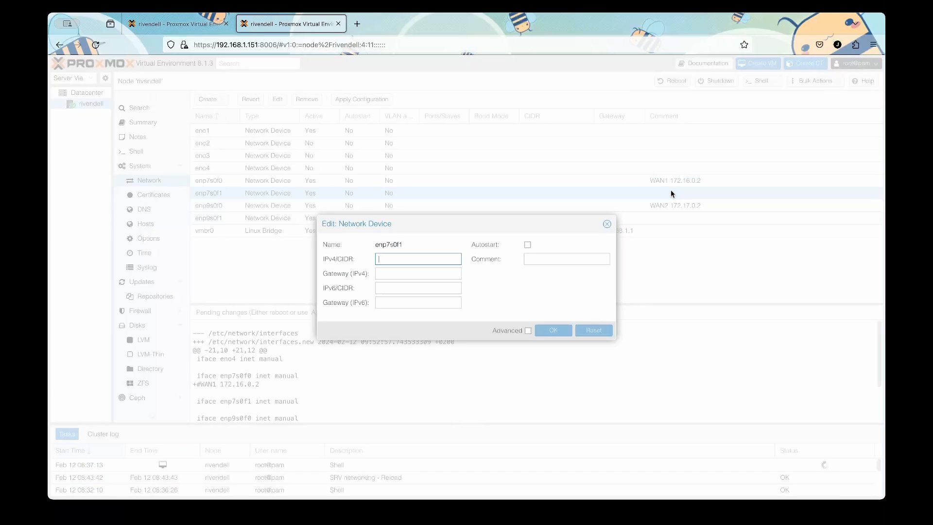
pyautogui.click(605, 260)
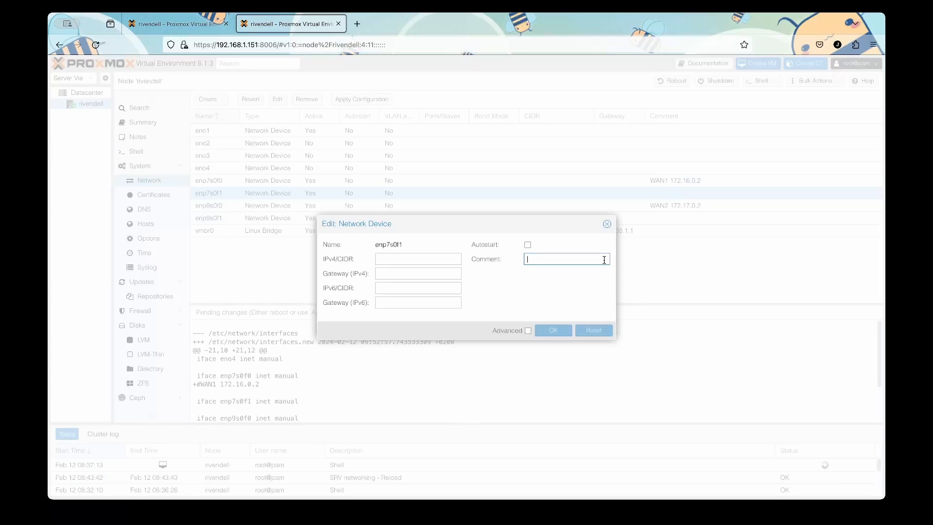
pyautogui.write('Management')
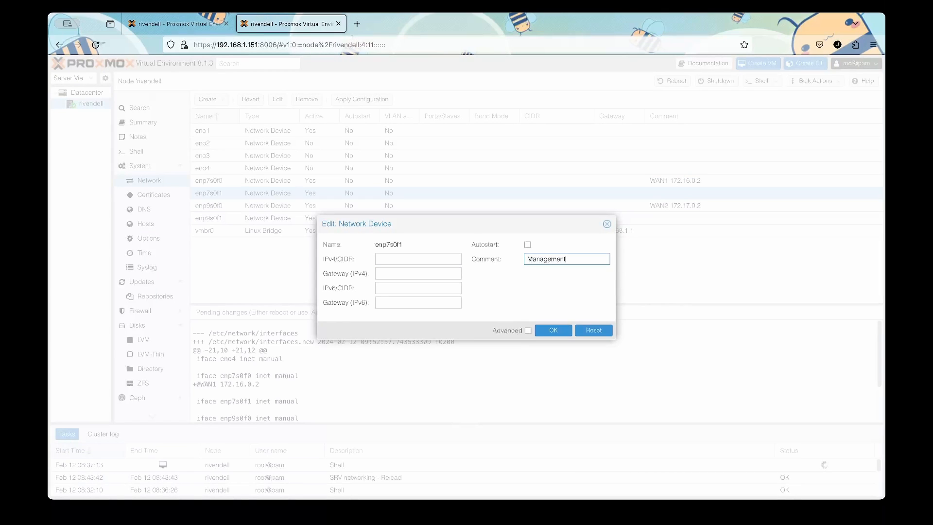
pyautogui.press('Return')
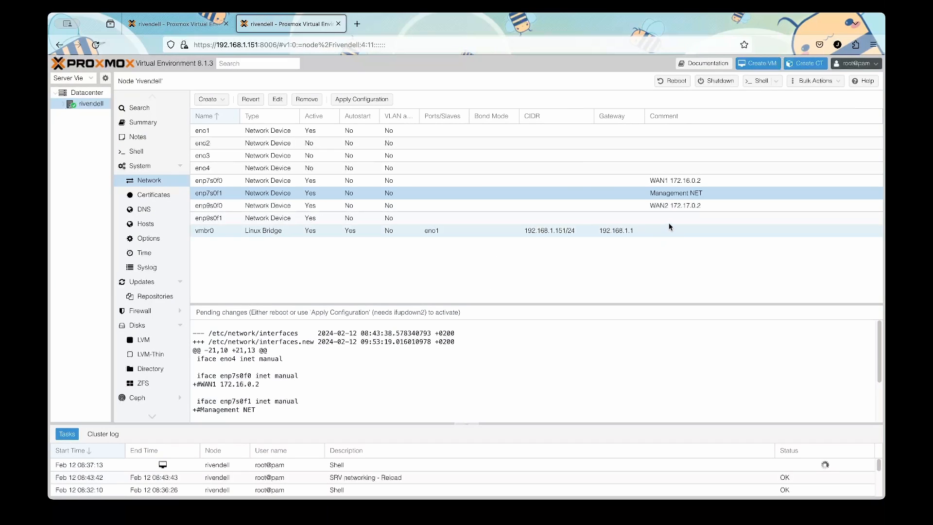
# Give interface enp9s0f1 the comment OP Trunk NET.
pyautogui.doubleClick(669, 219)
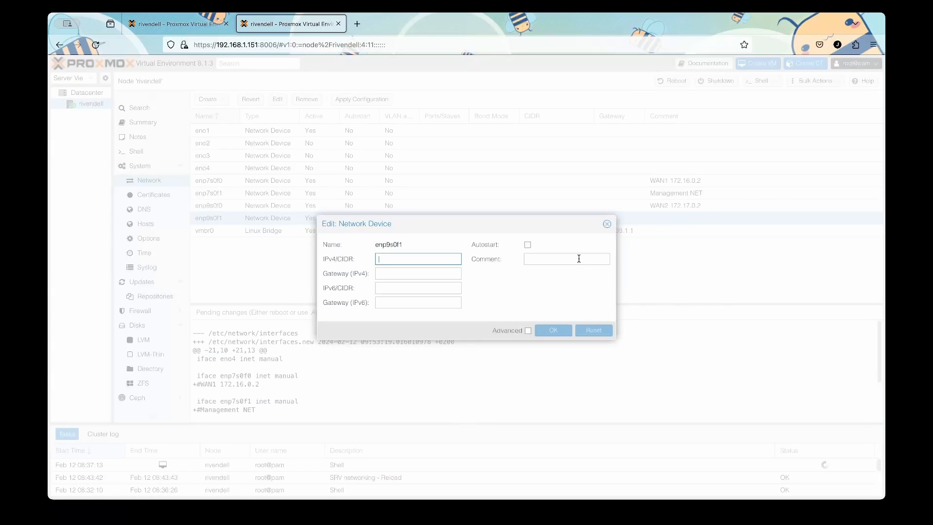
pyautogui.click(566, 256)
pyautogui.write('Trunk NET')
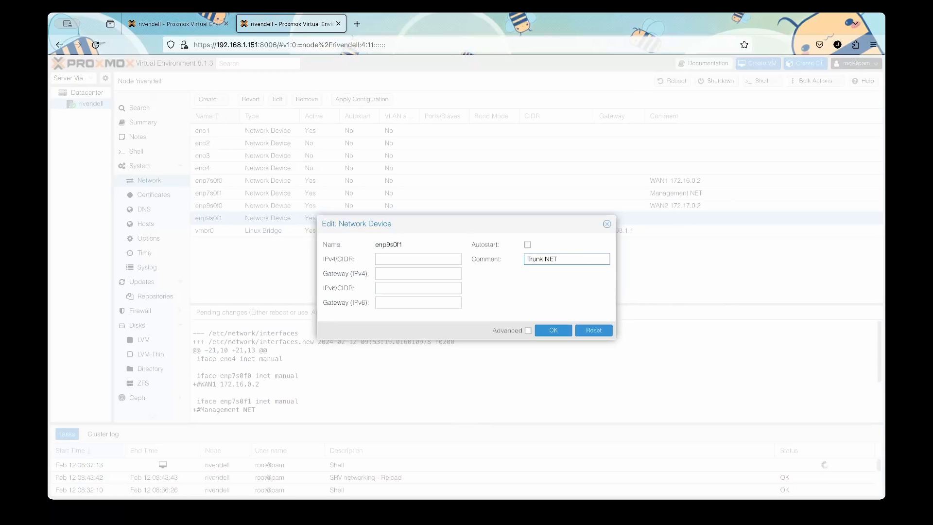
pyautogui.write('OP')
pyautogui.press('Return')
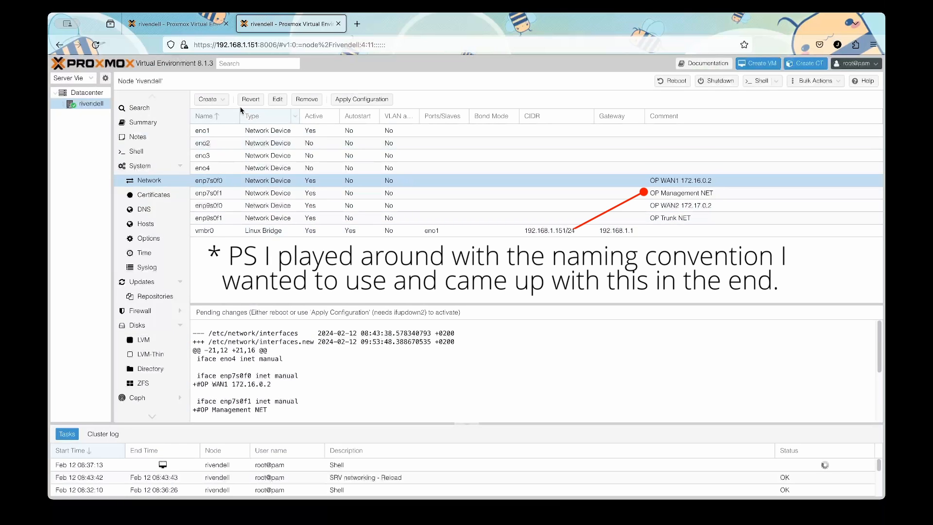
# Create Linux bridge vmbr1 with bridge port enp7s0f0 and comment OP WAN1.
pyautogui.click(217, 99)
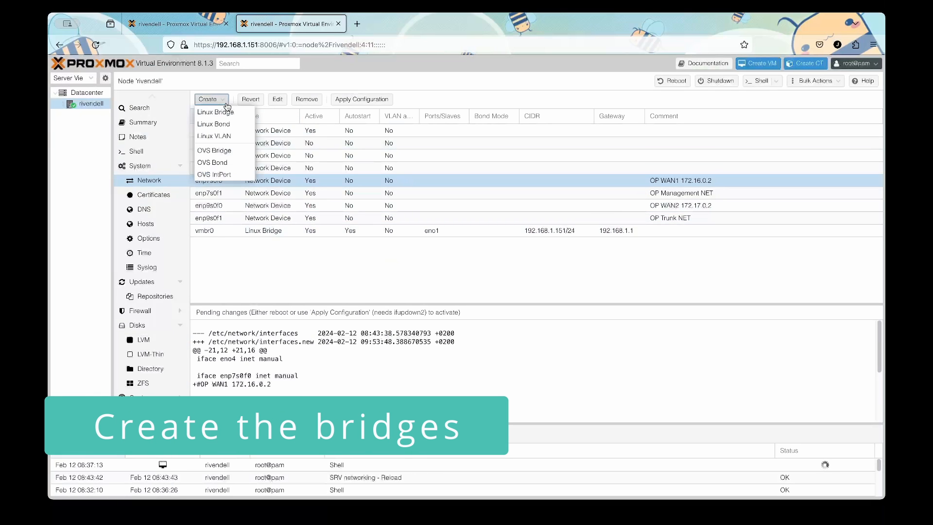
pyautogui.click(225, 113)
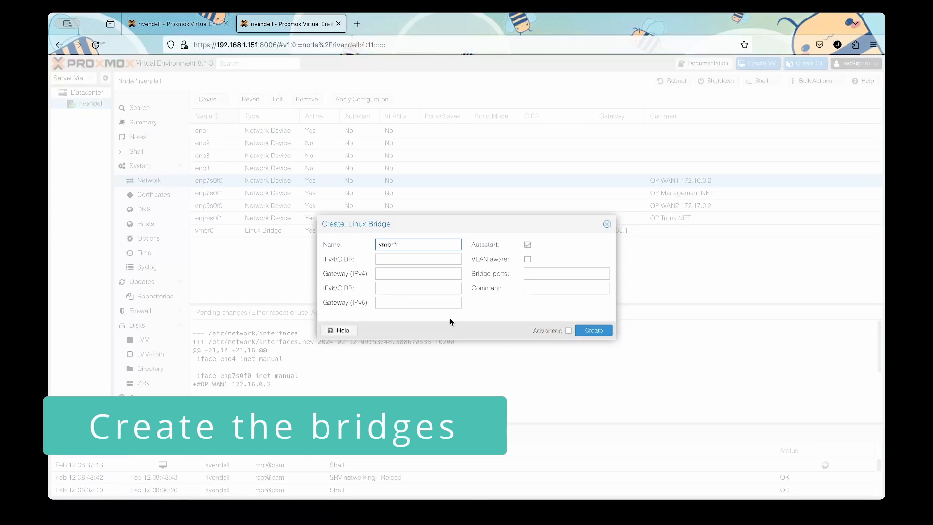
pyautogui.click(544, 274)
pyautogui.write('enp7s0f0')
pyautogui.click(536, 289)
pyautogui.write('OP WAN1')
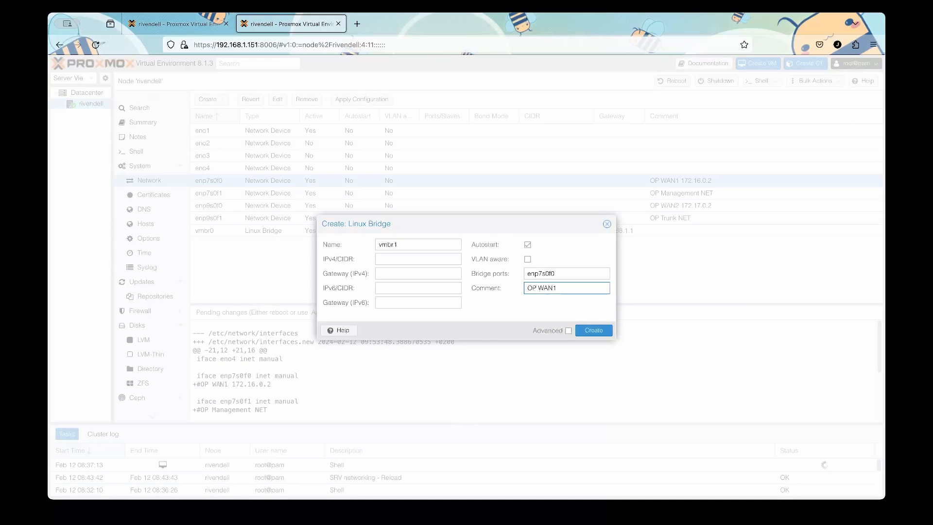
pyautogui.click(600, 331)
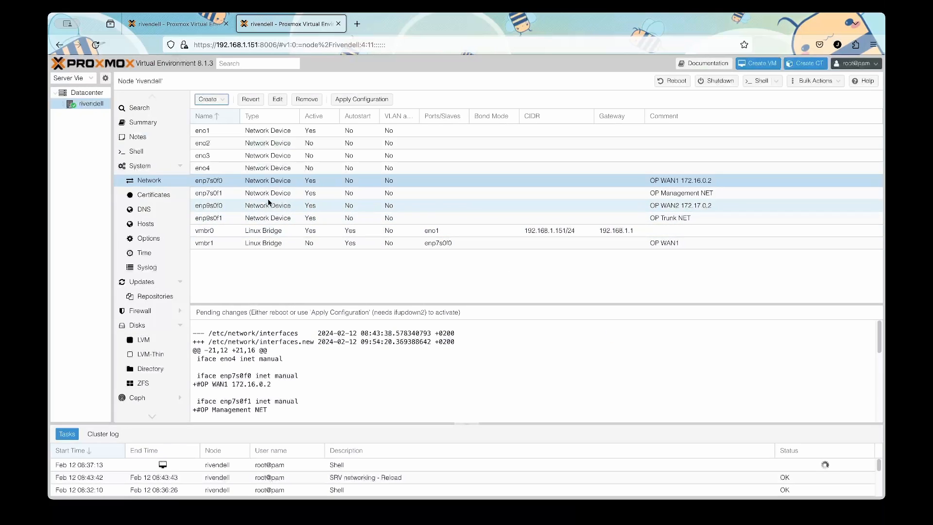
pyautogui.click(210, 100)
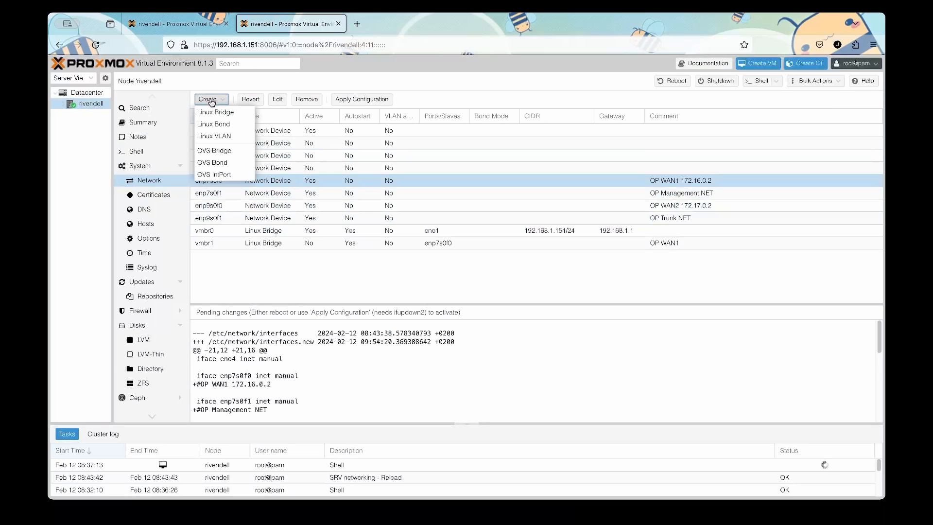
# Create Linux bridge vmbr2 with bridge port enp7s0f1 and comment OP Management NET.
pyautogui.click(220, 112)
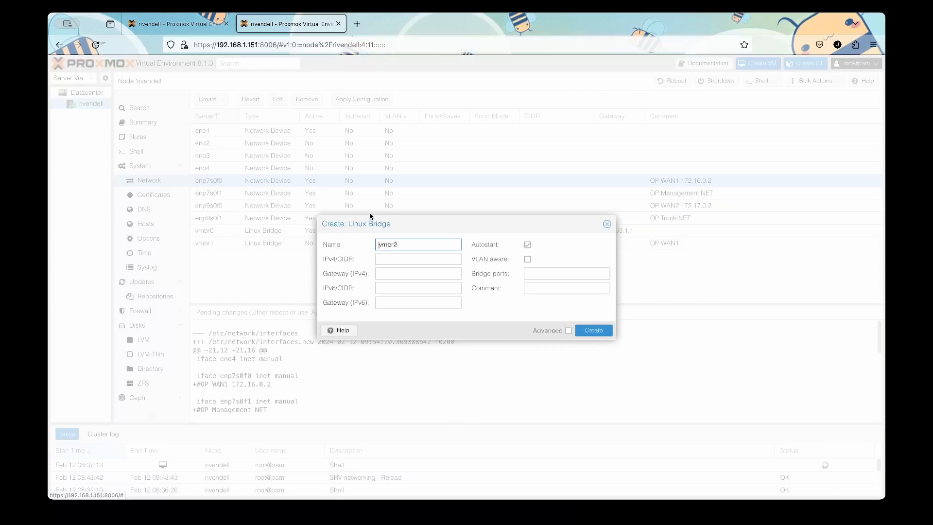
pyautogui.click(534, 275)
pyautogui.write('enp7s0f0')
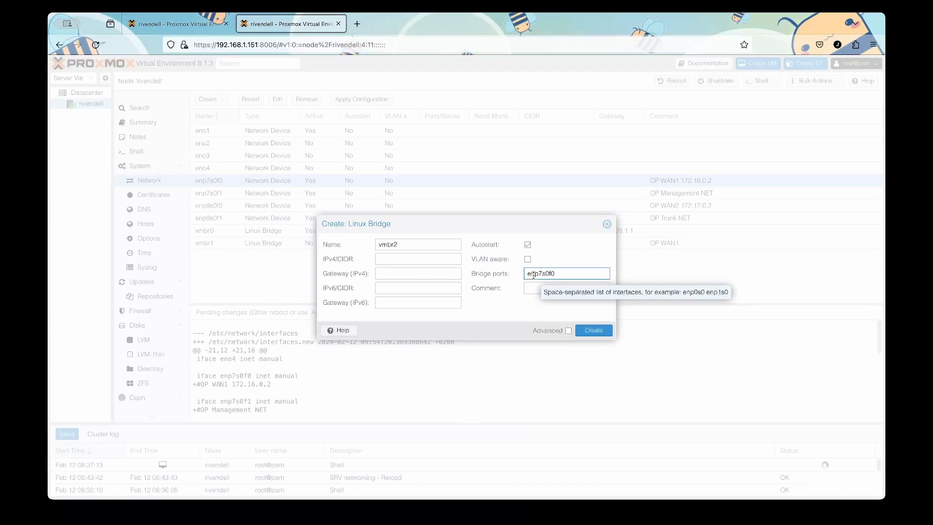
pyautogui.press('BackSpace')
pyautogui.write('1')
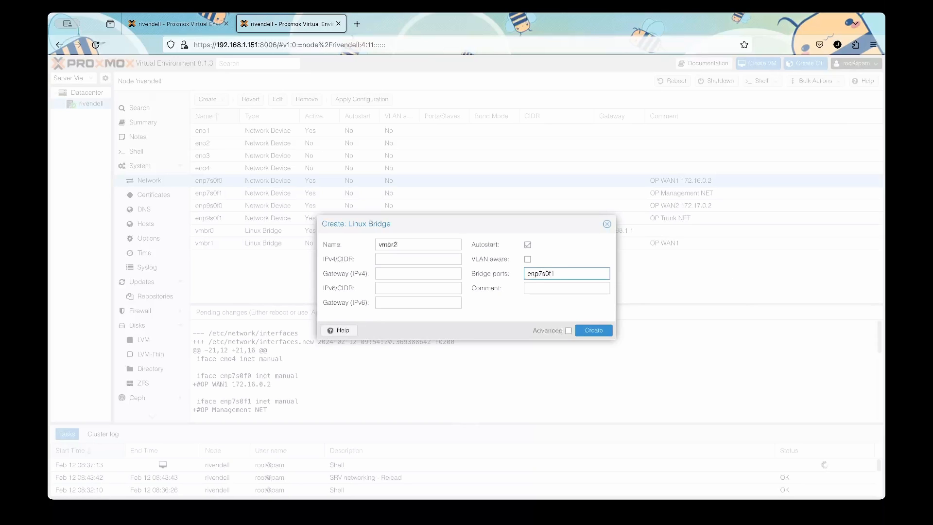
pyautogui.click(528, 289)
pyautogui.write('OP Man NE')
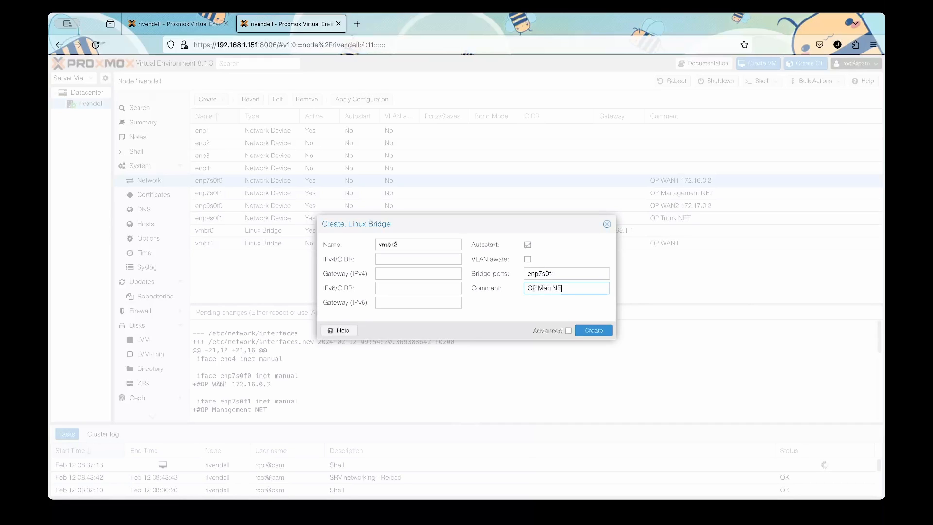
pyautogui.write('nagement')
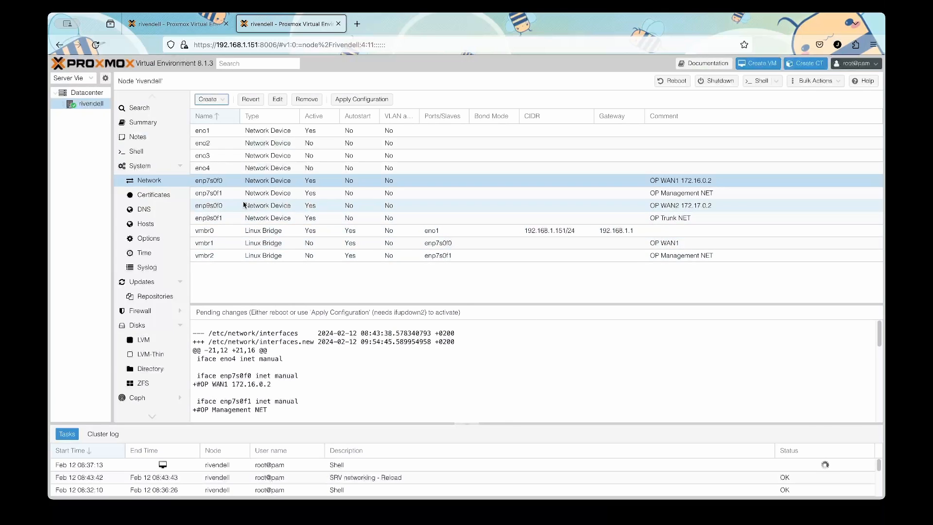
# Create Linux bridge vmbr3 with the copied port name enp9s0f0 and comment OP WAN2.
pyautogui.doubleClick(208, 205)
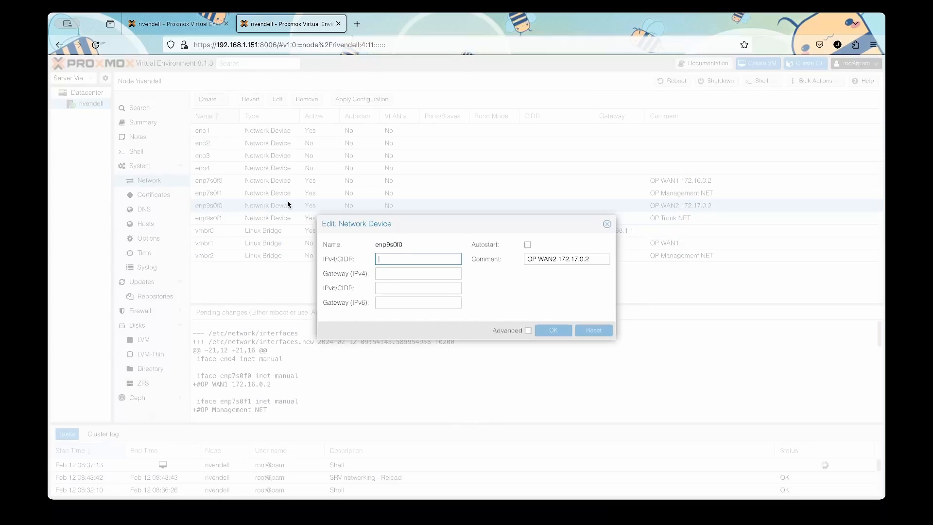
pyautogui.moveTo(407, 246); pyautogui.dragTo(367, 248)
pyautogui.click(394, 247)
pyautogui.doubleClick(394, 247)
pyautogui.hotkey('ctrl', 'c')
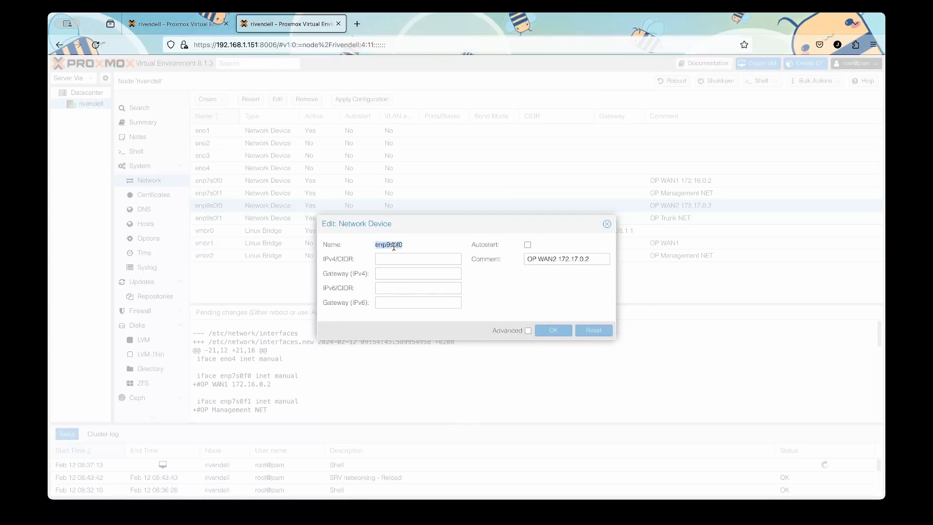
pyautogui.click(607, 224)
pyautogui.click(219, 100)
pyautogui.click(223, 113)
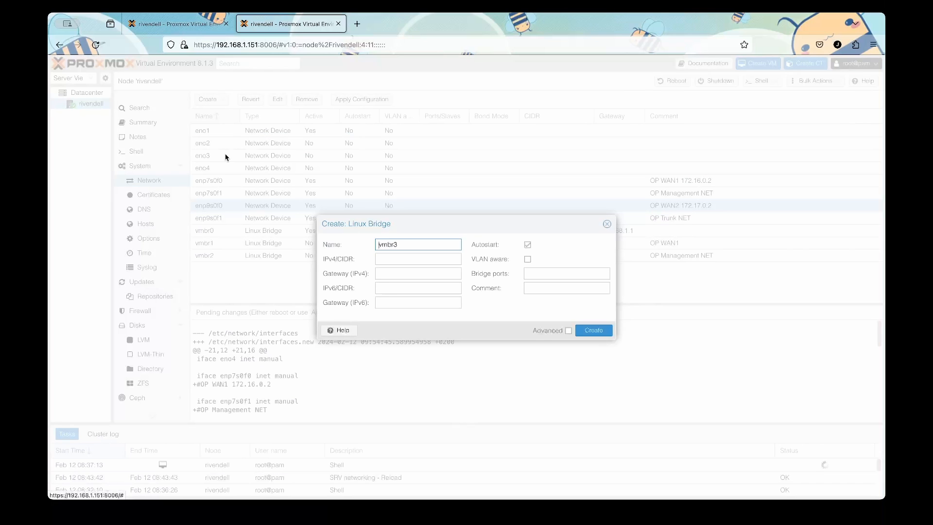
pyautogui.click(526, 273)
pyautogui.hotkey('ctrl', 'v')
pyautogui.click(536, 287)
pyautogui.write('OP')
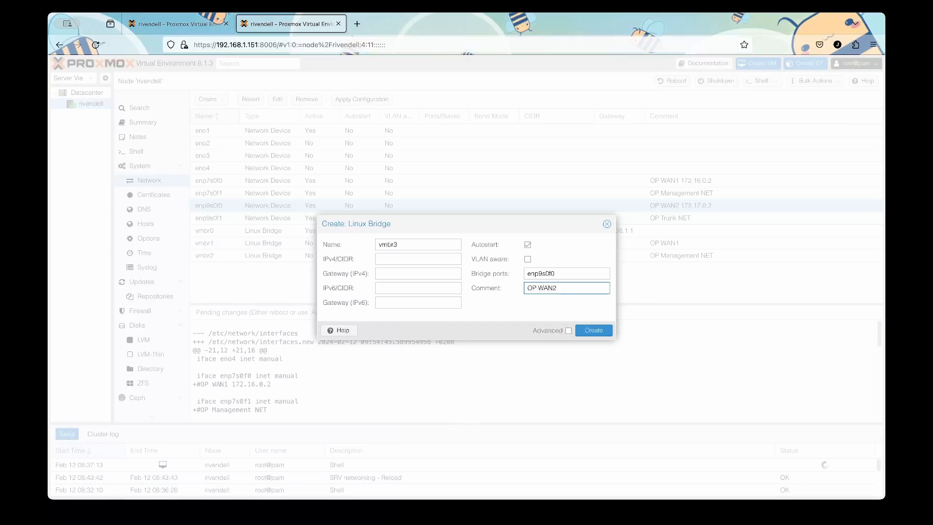
pyautogui.write(' WAN2')
pyautogui.press('Return')
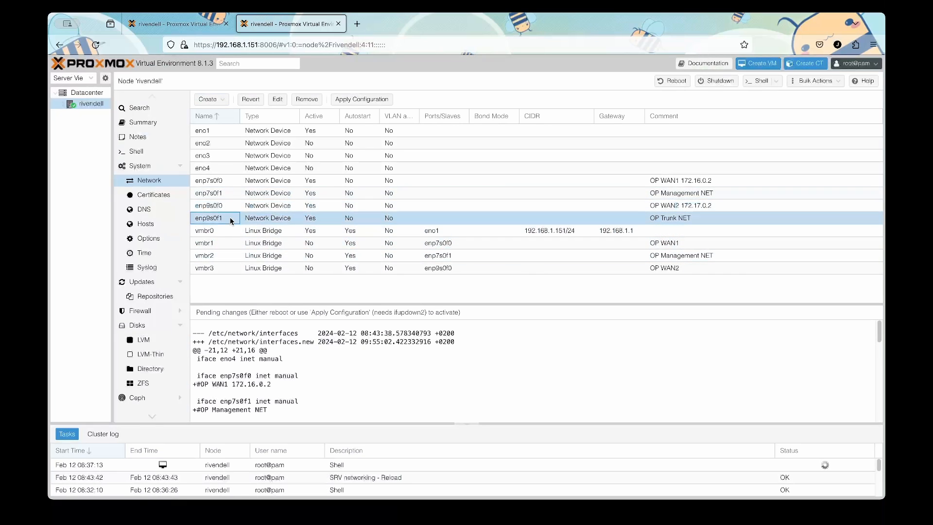
# Create bridge vmbr4 on enp9s0f1 commented OP Trunk, then apply and confirm all pending network changes.
pyautogui.click(209, 99)
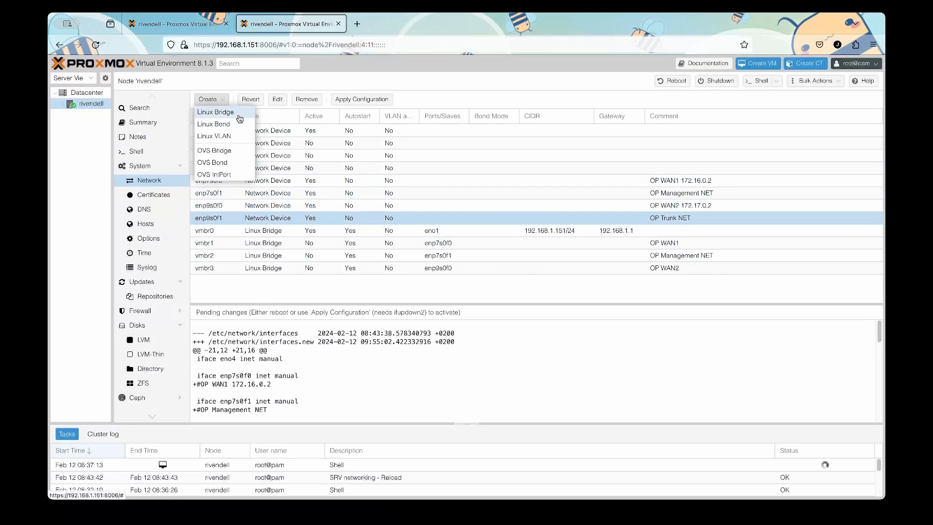
pyautogui.click(238, 113)
pyautogui.click(552, 274)
pyautogui.write('enp9s0f1')
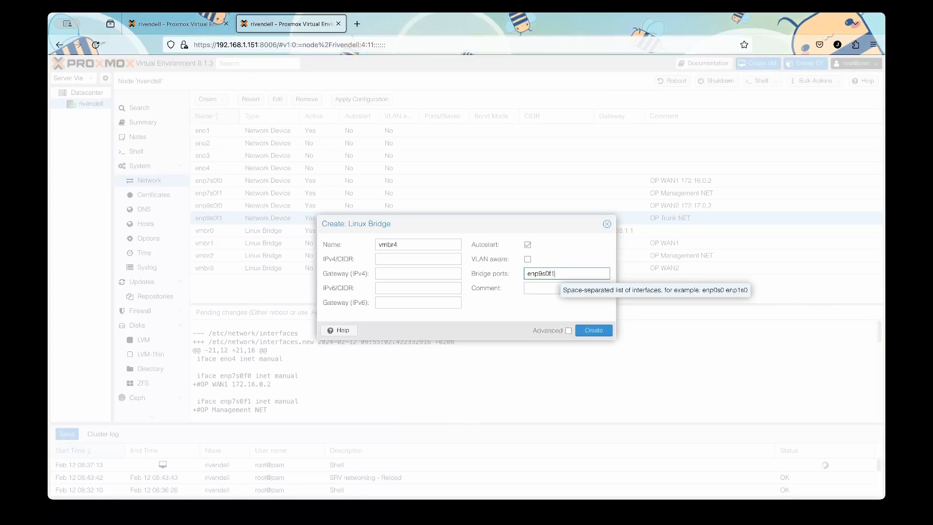
pyautogui.click(549, 285)
pyautogui.write('OP Trunk')
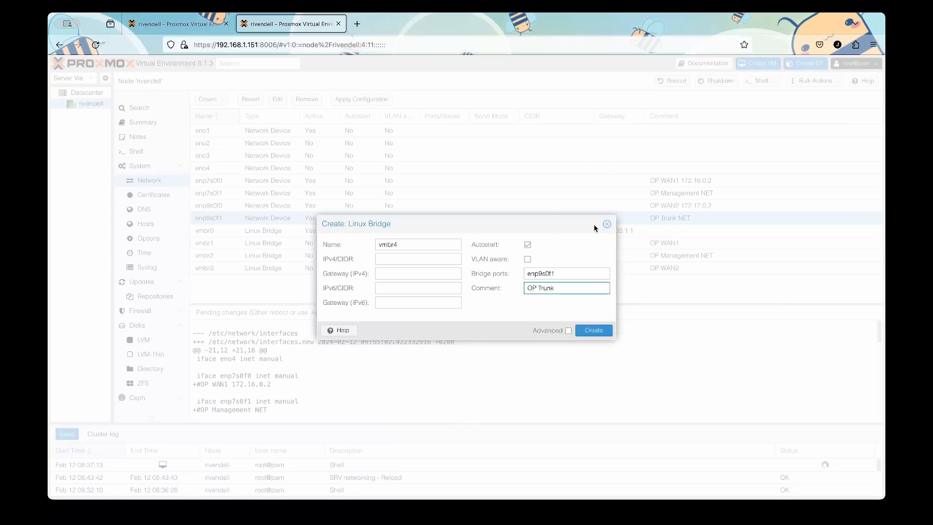
pyautogui.click(593, 330)
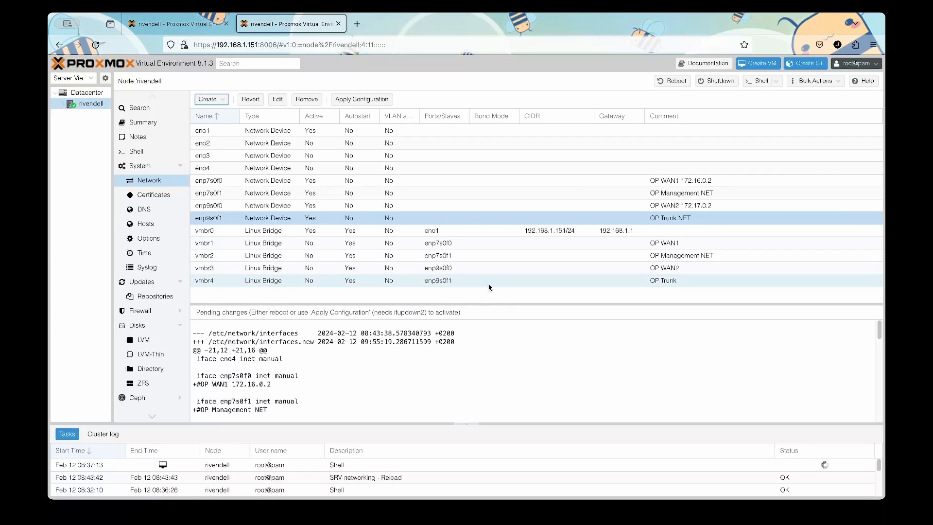
pyautogui.click(351, 104)
pyautogui.click(444, 298)
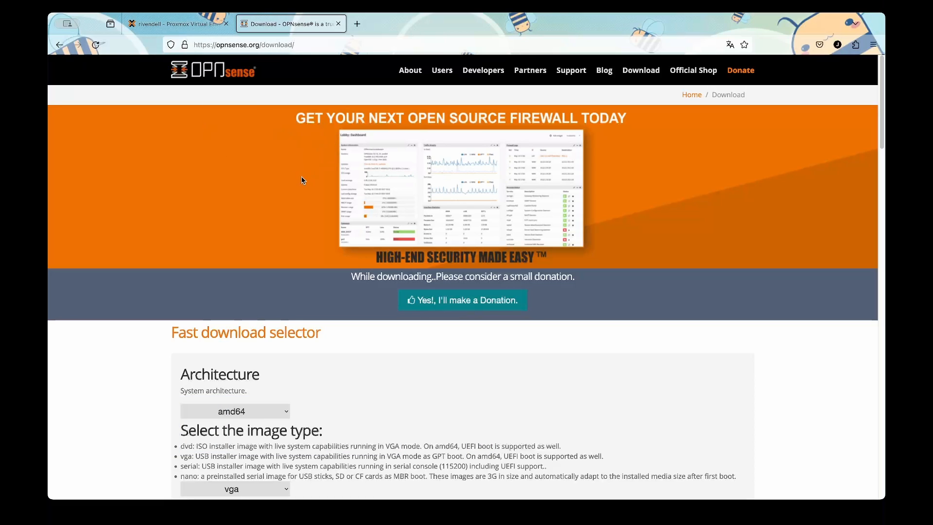
# Choose the dvd image type, keeping amd64 and the LeaseWeb mirror, and download the OPNsense ISO.
pyautogui.scroll(-5, 306, 218)
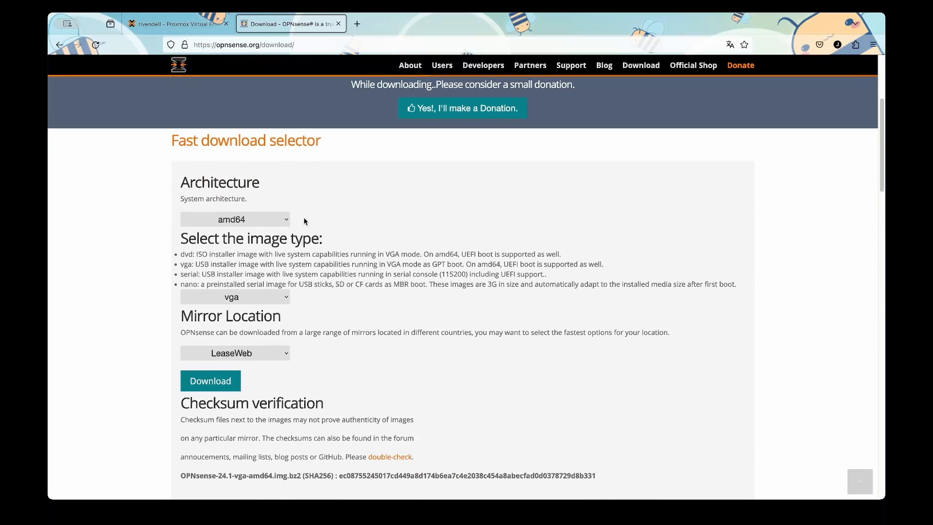
pyautogui.scroll(-2, 252, 223)
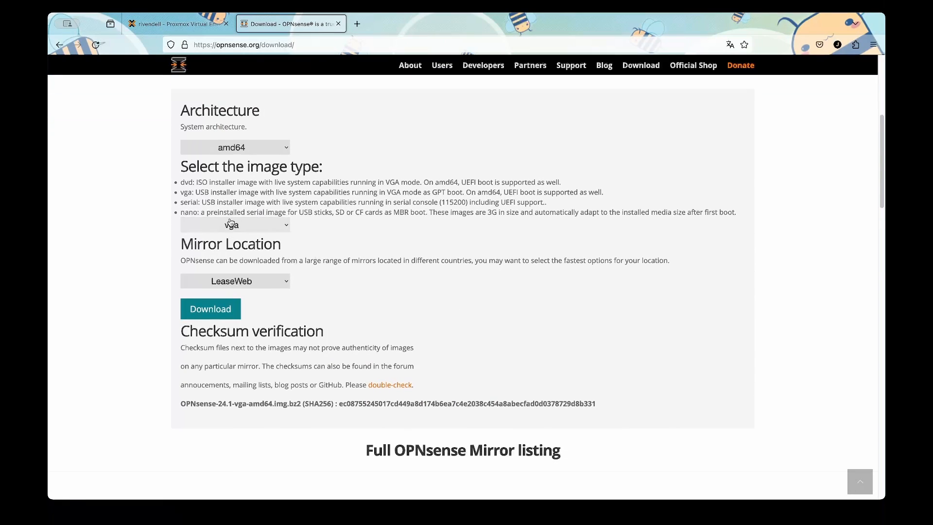
pyautogui.click(213, 223)
pyautogui.click(214, 212)
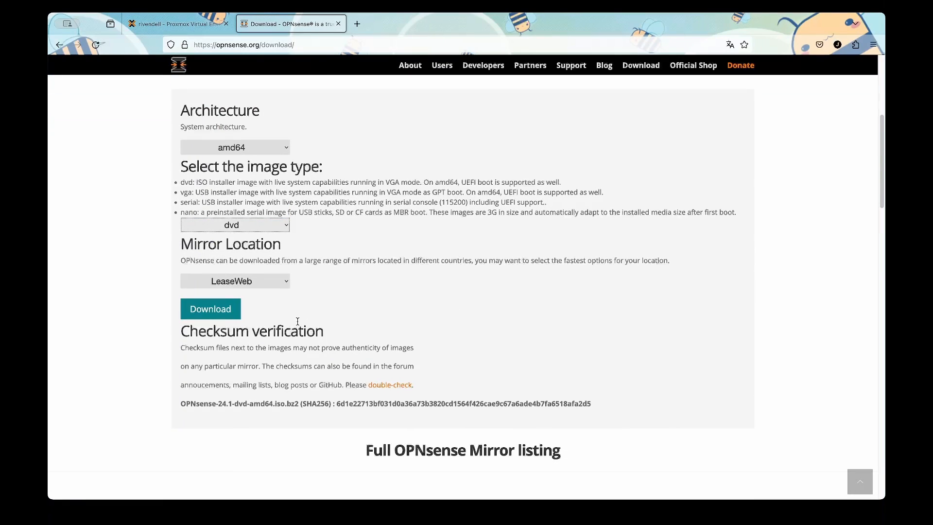
pyautogui.doubleClick(205, 181)
pyautogui.click(227, 317)
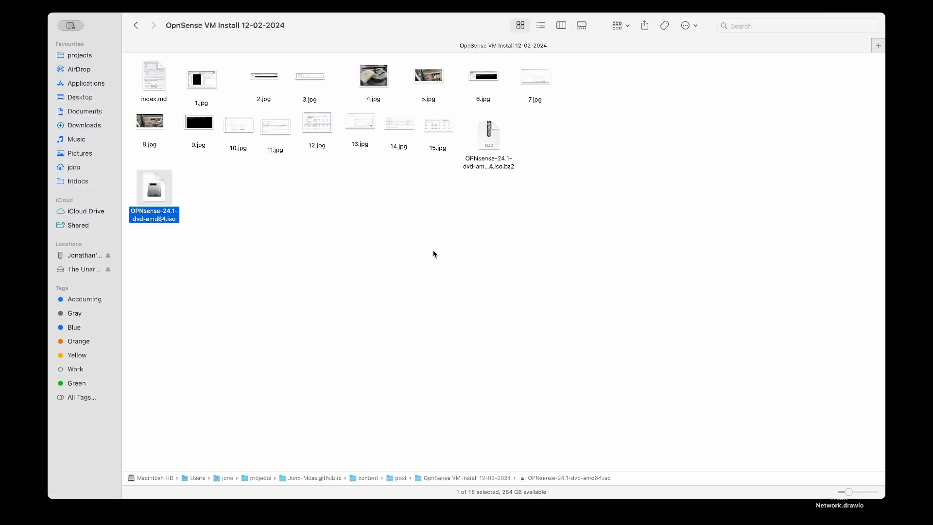
# Move OPNsense-24.1-dvd-amd64.iso beside its .bz2 archive in the OpnSense VM Install 12-02-2024 folder.
pyautogui.moveTo(163, 207); pyautogui.dragTo(563, 159)
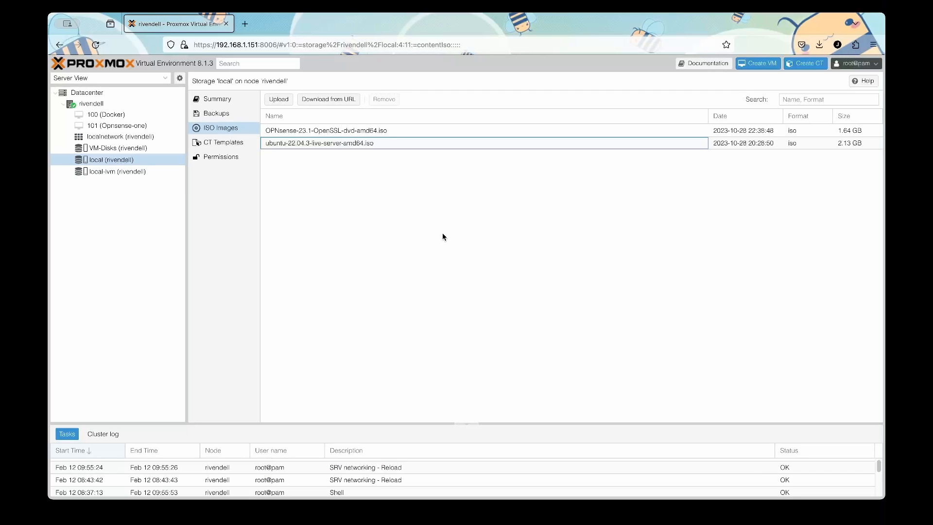
# Upload OPNsense-24.1-dvd-amd64.iso to rivendell's local storage and check its ISO Images entry.
pyautogui.click(288, 103)
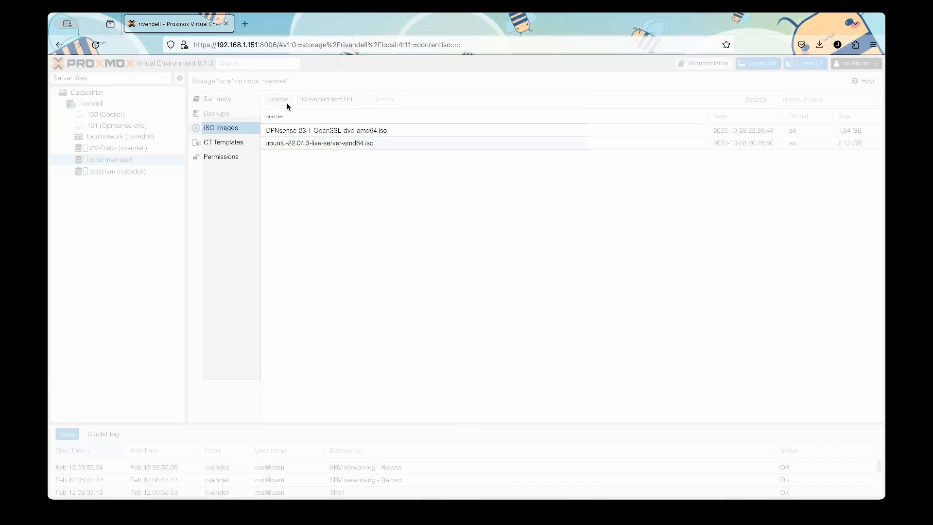
pyautogui.click(542, 238)
pyautogui.click(601, 243)
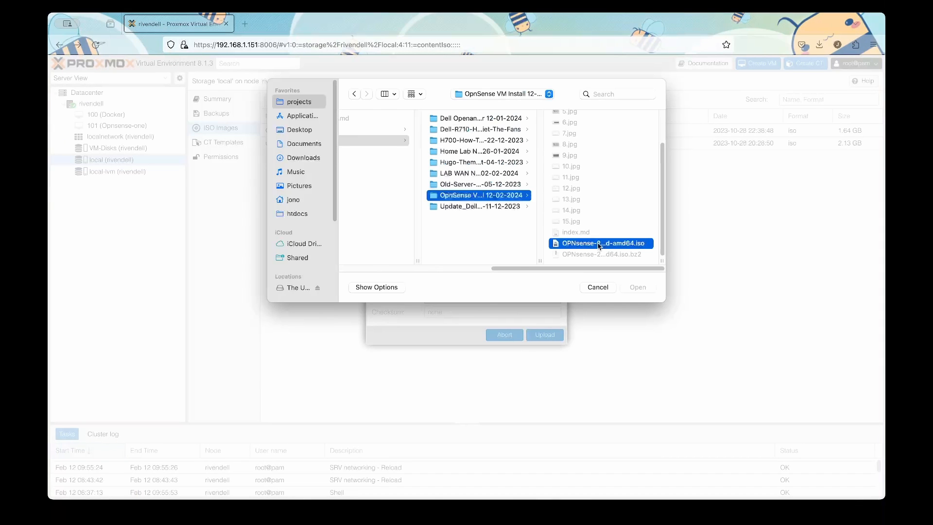
pyautogui.click(644, 289)
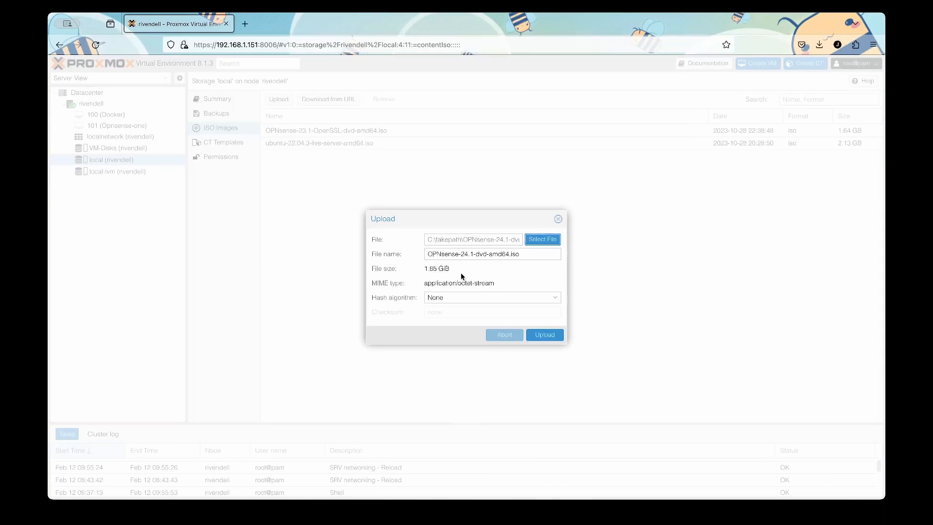
pyautogui.click(554, 340)
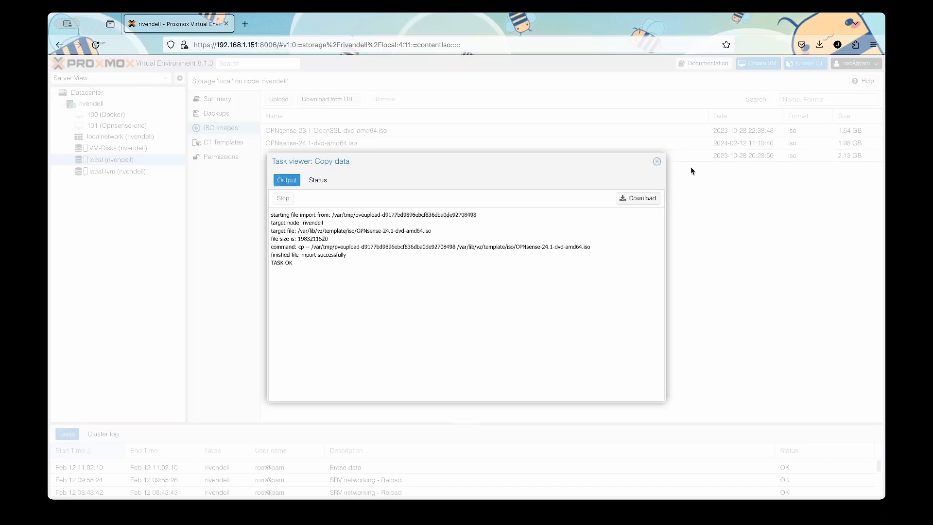
pyautogui.click(656, 162)
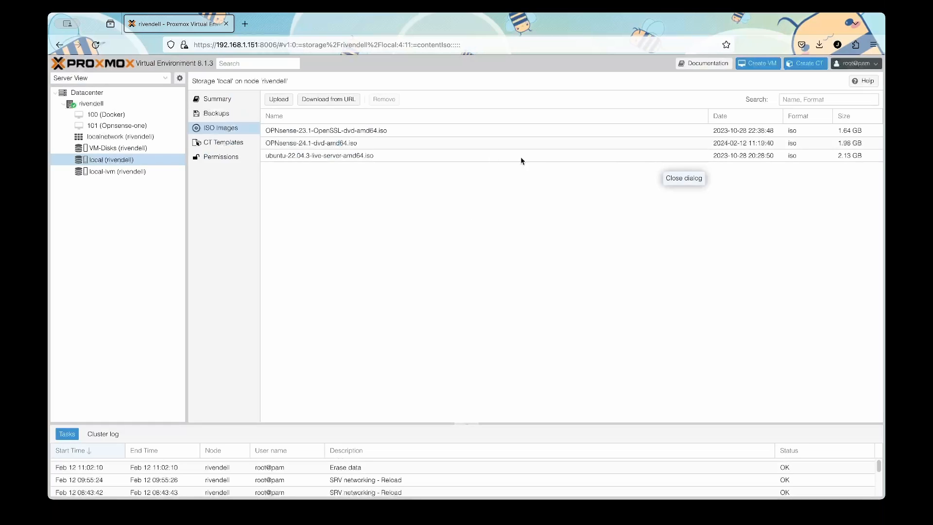
pyautogui.click(350, 144)
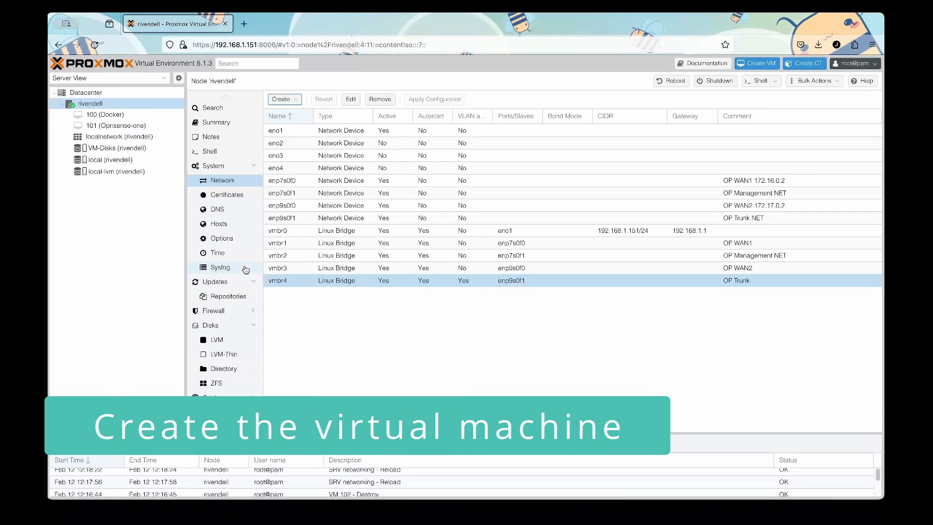
# Start a new VM named OpnSense that starts at boot with start order 1.
pyautogui.click(760, 64)
pyautogui.click(432, 226)
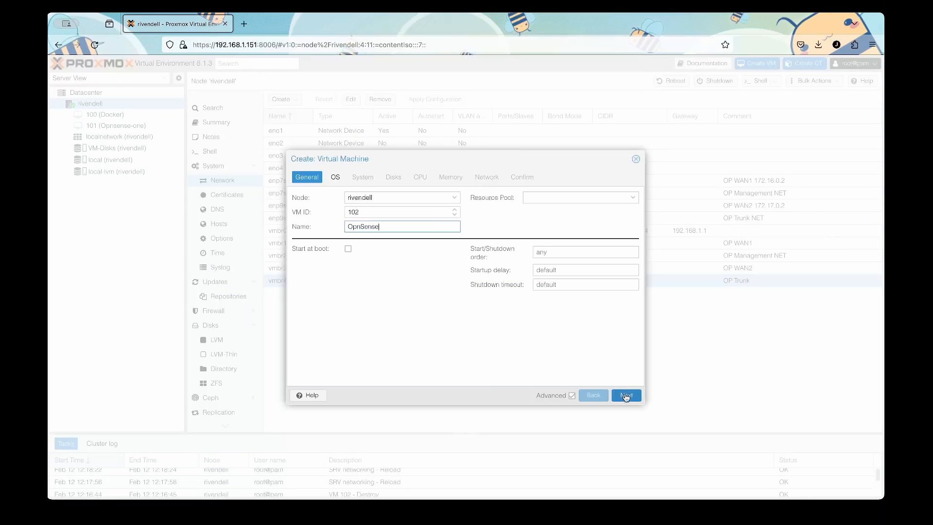
pyautogui.click(347, 249)
pyautogui.click(562, 253)
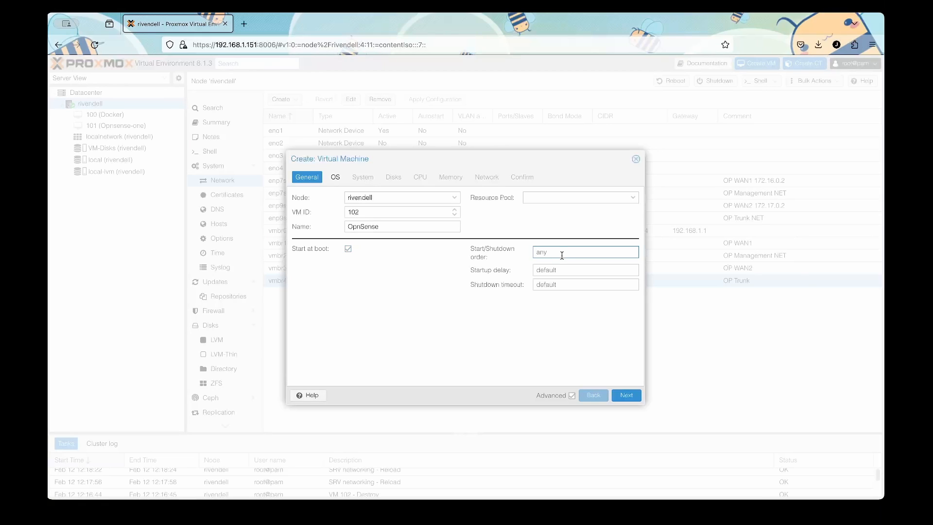
pyautogui.write('1')
# Set the VM's installation media to the OPNsense-24.1-dvd-amd64.iso image.
pyautogui.click(627, 396)
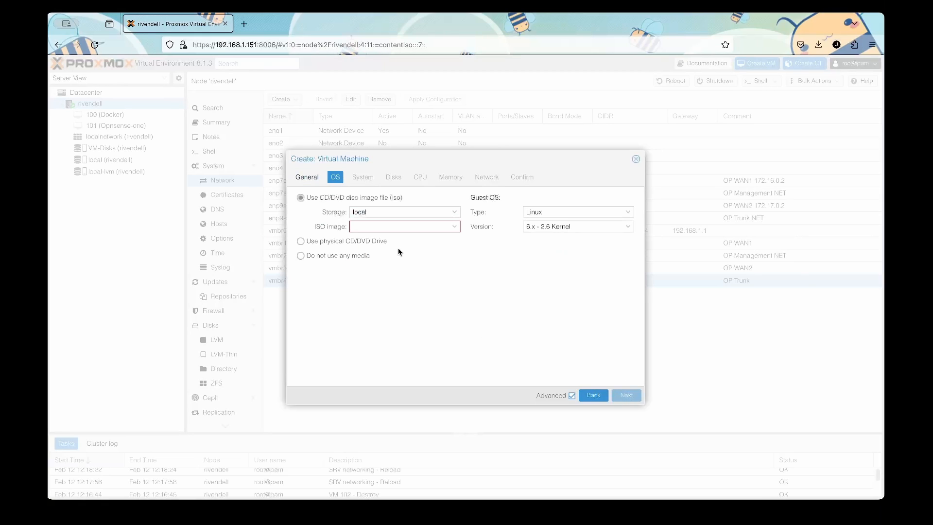
pyautogui.click(456, 228)
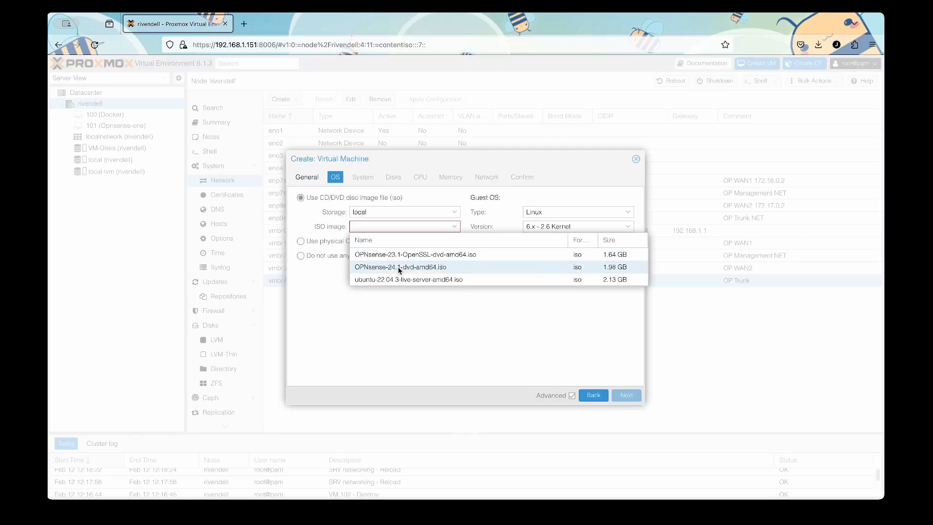
pyautogui.click(396, 268)
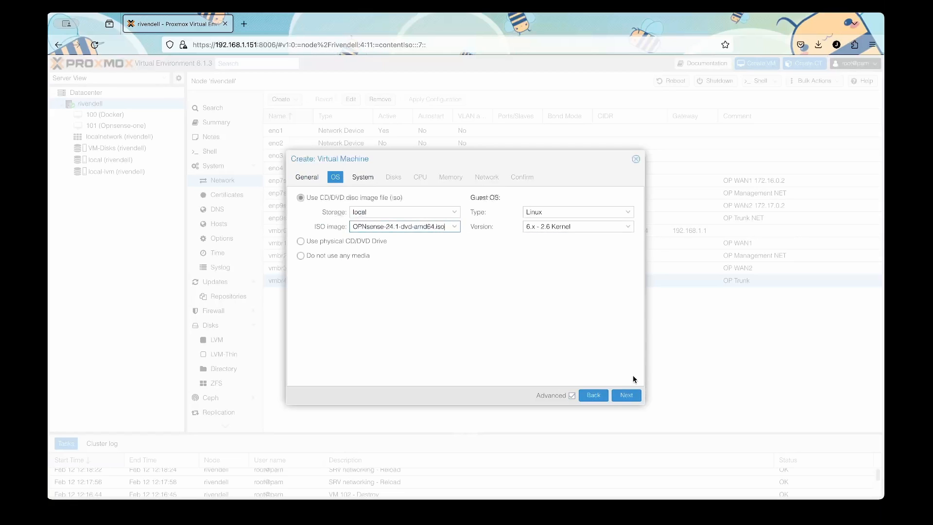
pyautogui.click(635, 398)
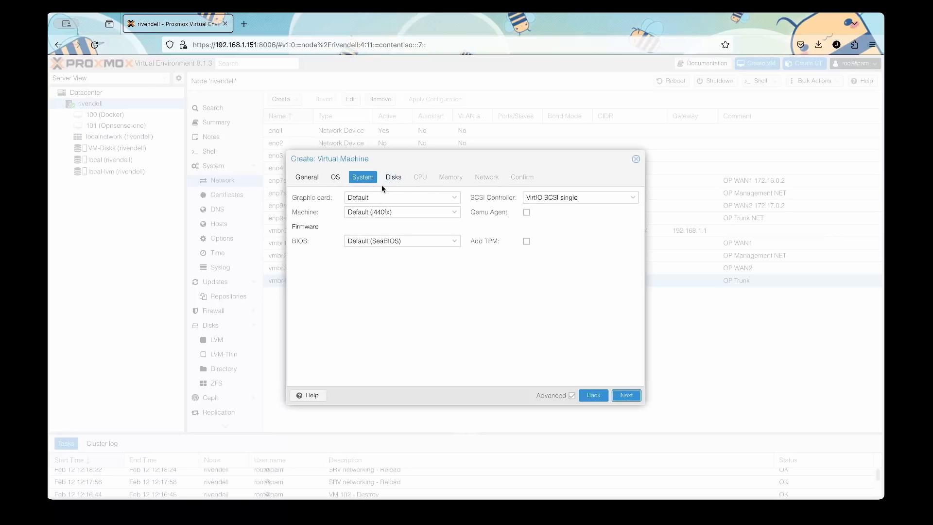
# Keep the default 32 GiB disk and give the VM 4 CPU cores of type host.
pyautogui.click(630, 394)
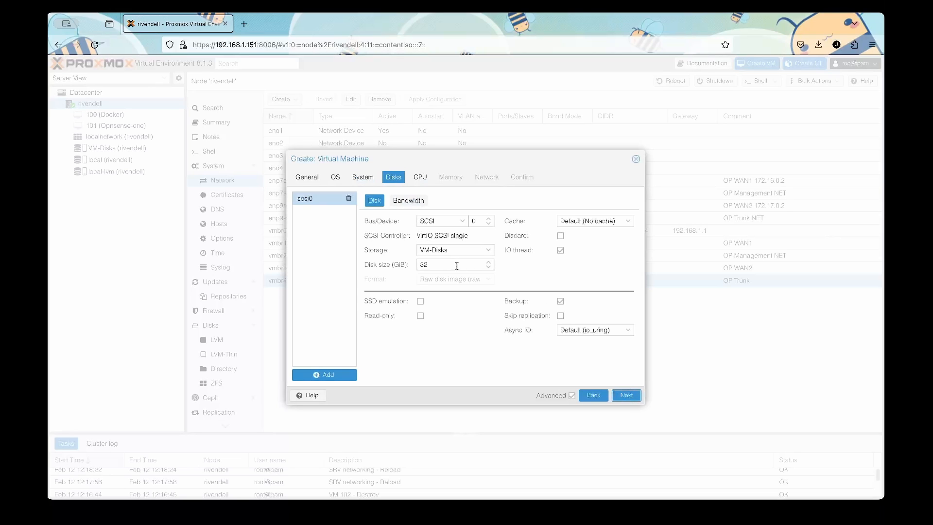
pyautogui.click(636, 398)
pyautogui.click(455, 210)
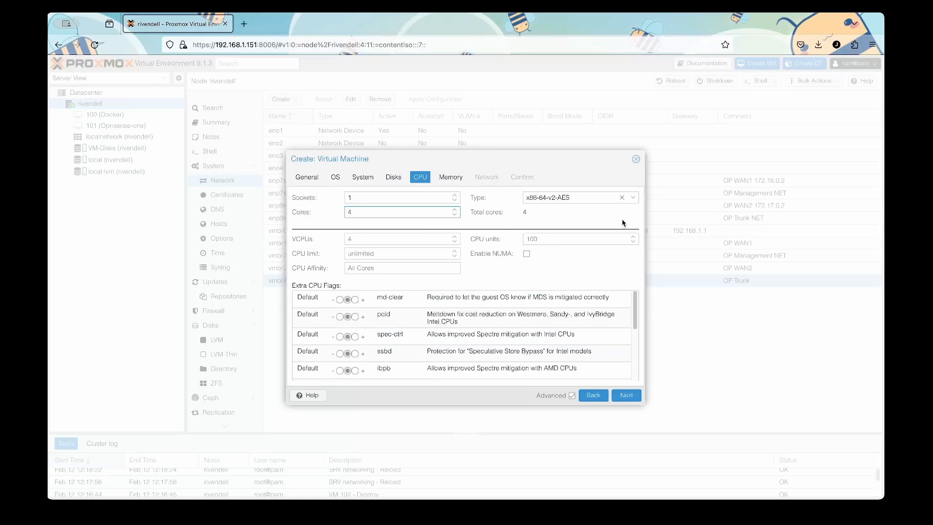
pyautogui.click(633, 198)
pyautogui.scroll(-10, 576, 337)
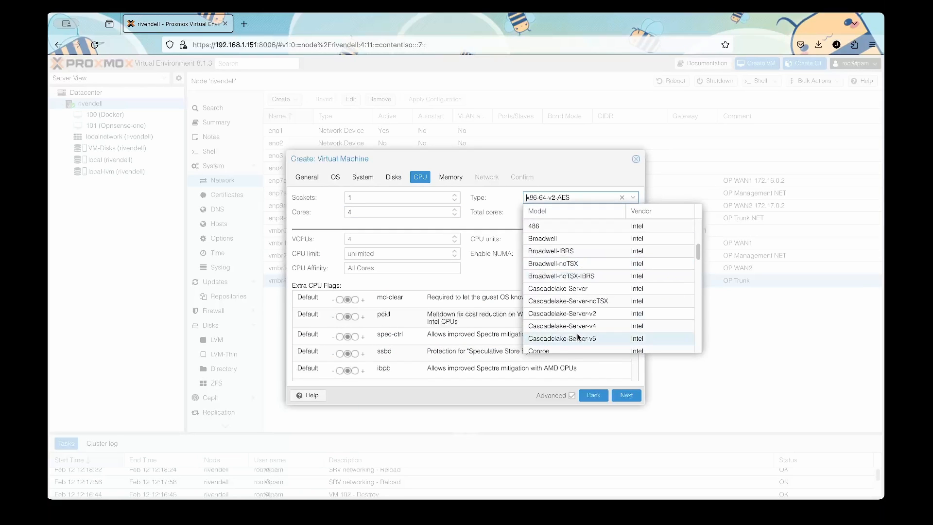
pyautogui.scroll(-3, 577, 336)
pyautogui.click(568, 349)
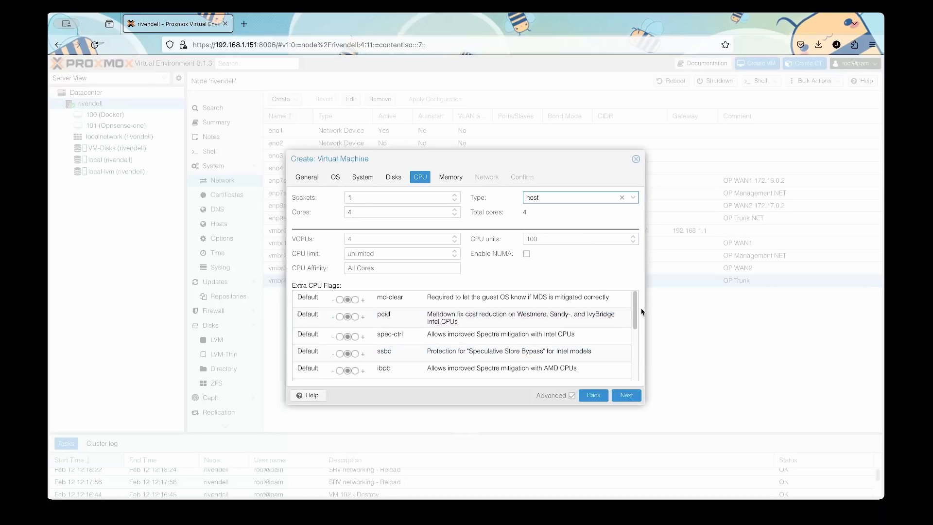
# Set the VM memory to 4096 MiB.
pyautogui.click(627, 394)
pyautogui.doubleClick(399, 196)
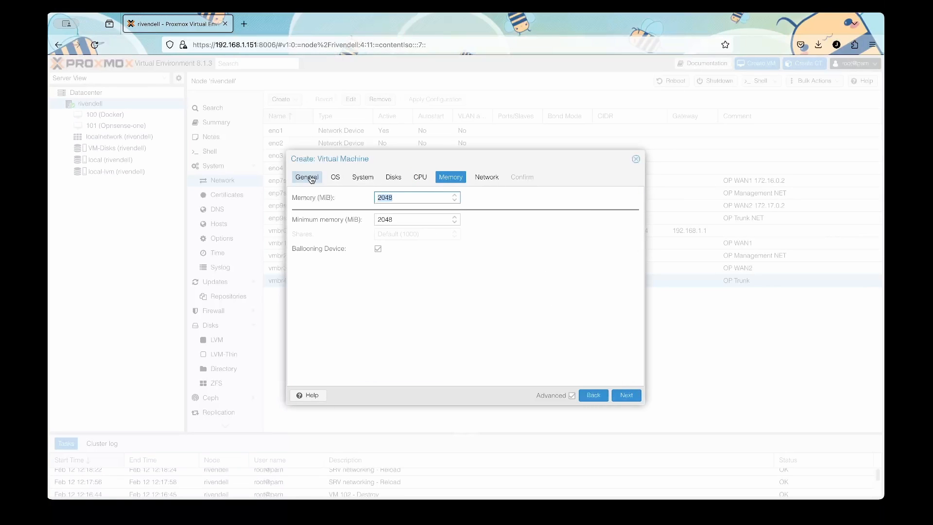
pyautogui.write('4096')
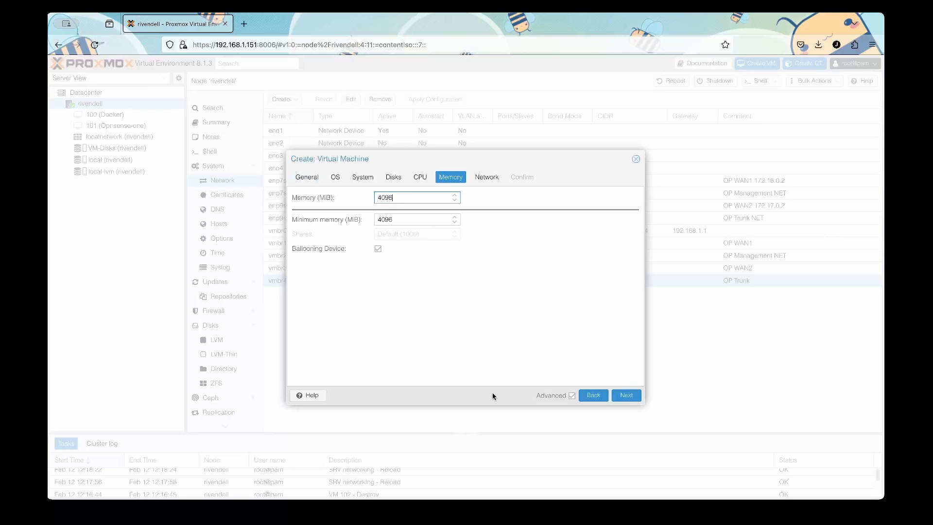
pyautogui.click(566, 349)
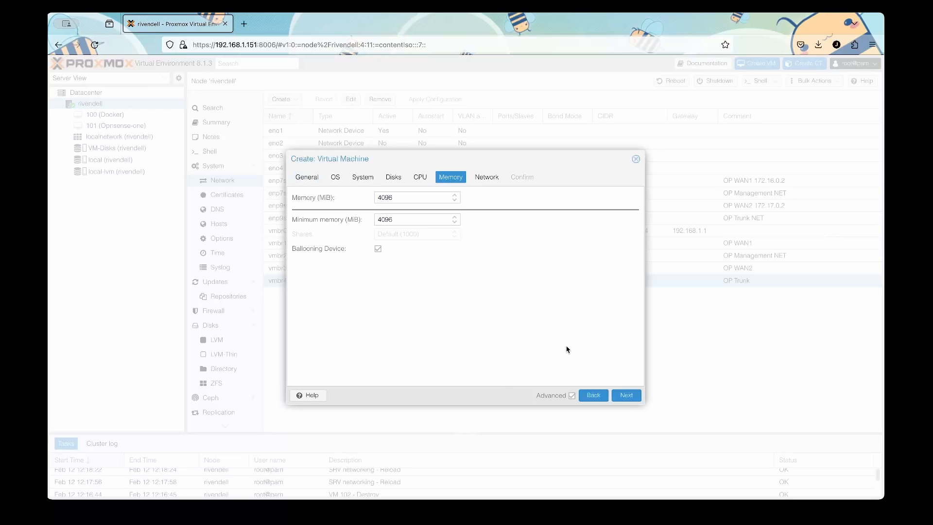
# Attach the network to bridge vmbr1 and create VM 102.
pyautogui.click(624, 396)
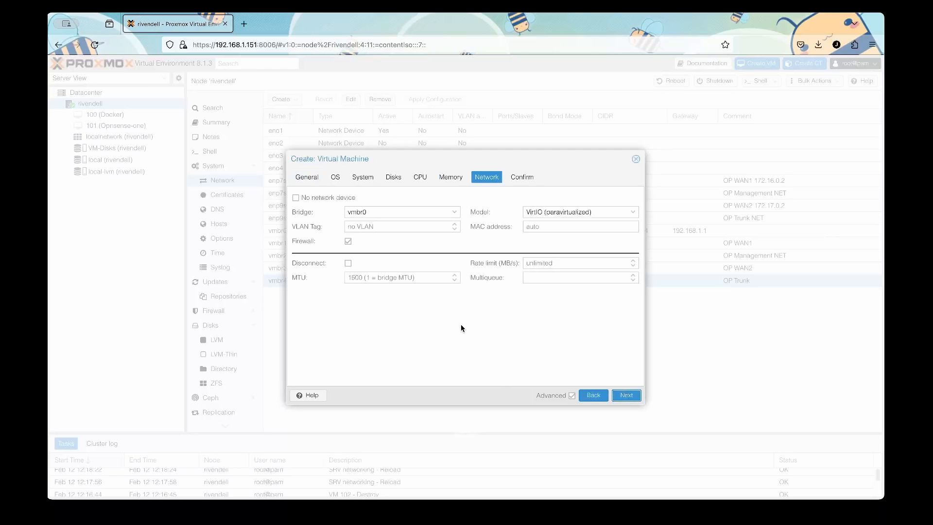
pyautogui.click(455, 217)
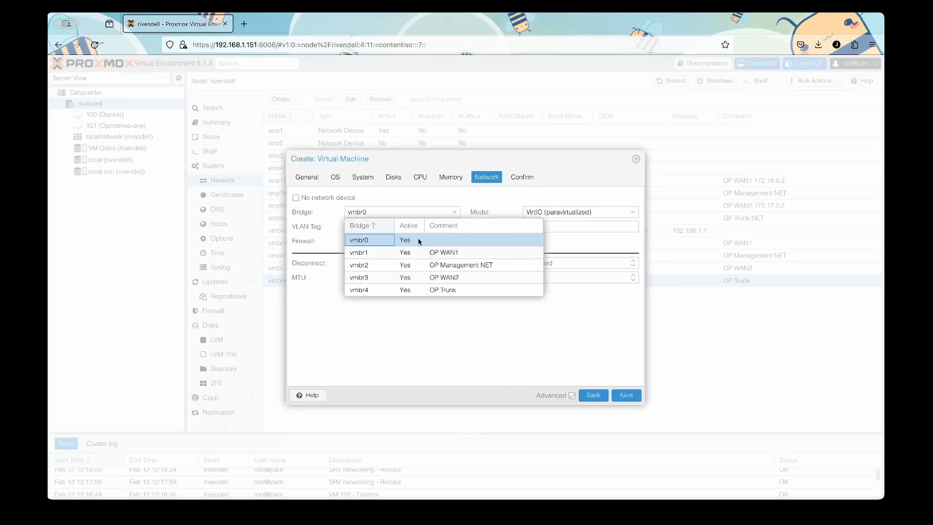
pyautogui.click(395, 254)
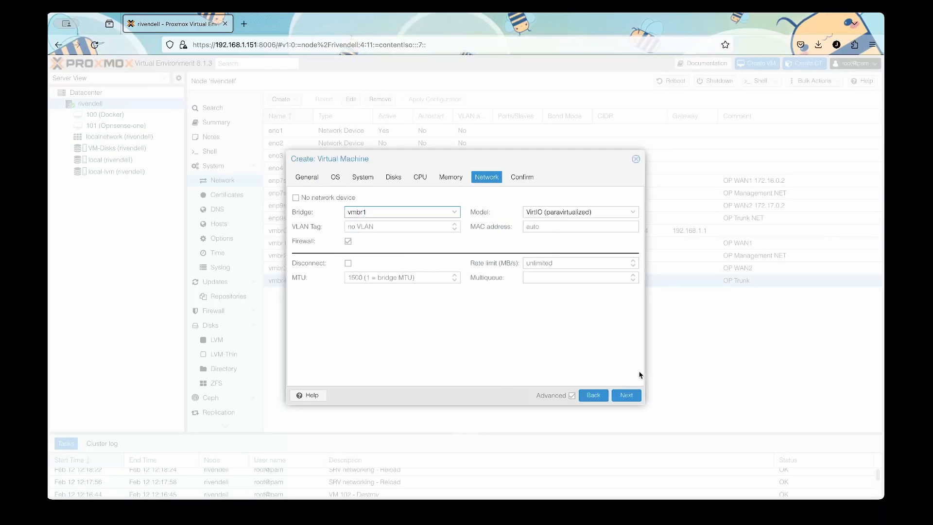
pyautogui.click(629, 396)
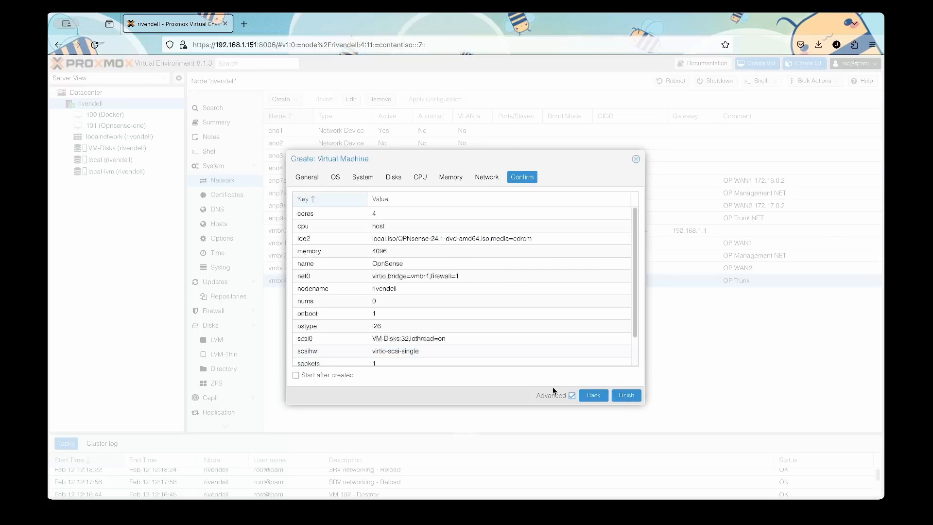
pyautogui.click(626, 396)
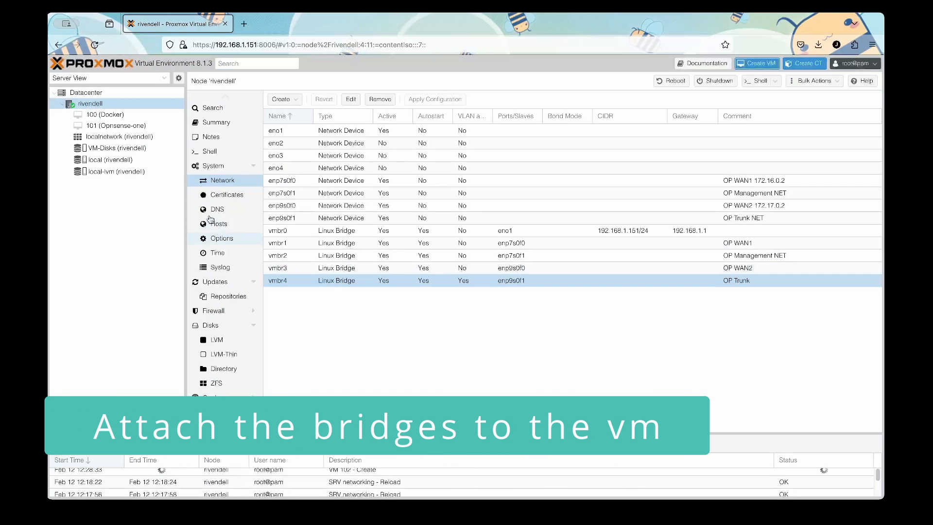
# Add a network device on bridge vmbr2 to VM 102's hardware.
pyautogui.click(91, 136)
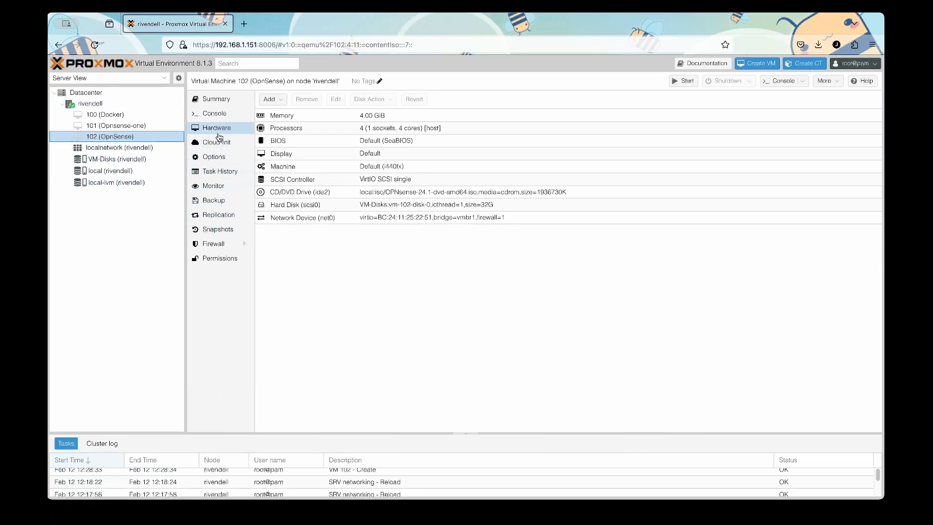
pyautogui.click(270, 99)
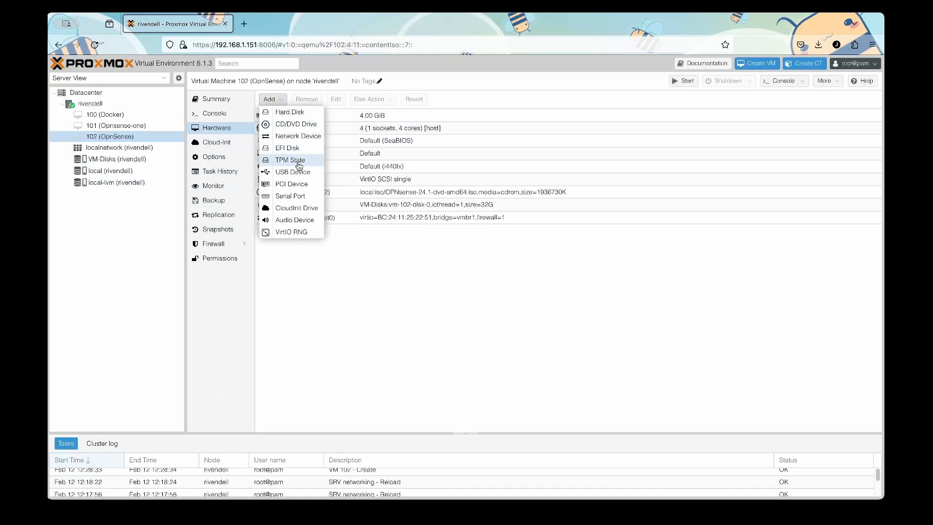
pyautogui.click(297, 137)
pyautogui.click(458, 234)
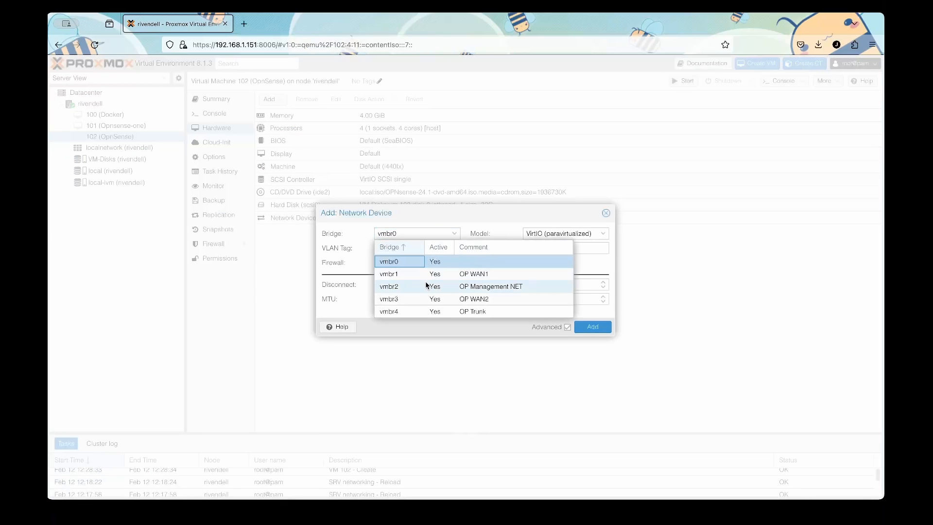
pyautogui.click(424, 284)
pyautogui.click(606, 331)
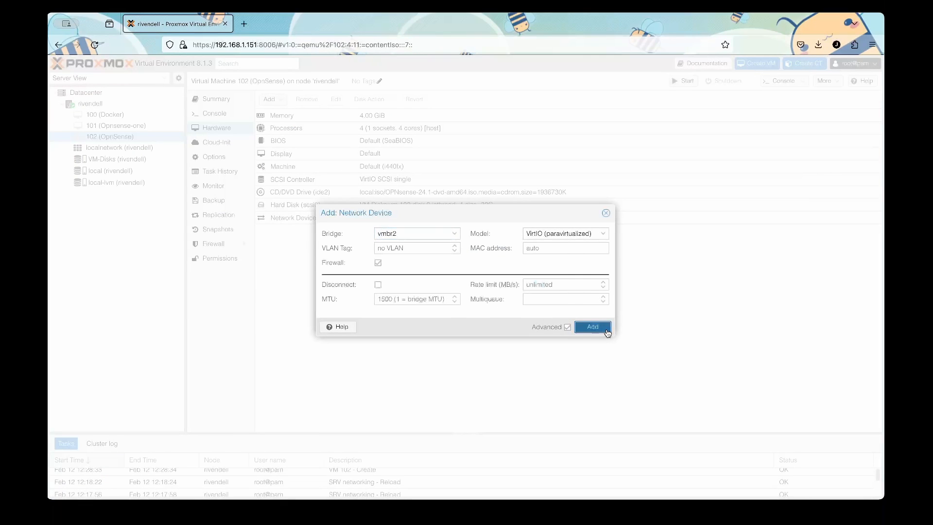
# Add a second extra network device on bridge vmbr3.
pyautogui.click(282, 101)
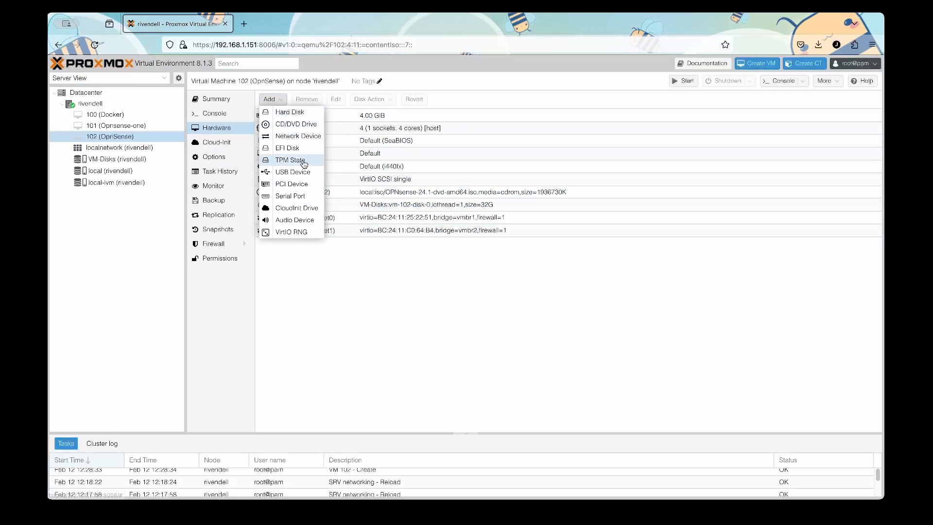
pyautogui.click(296, 137)
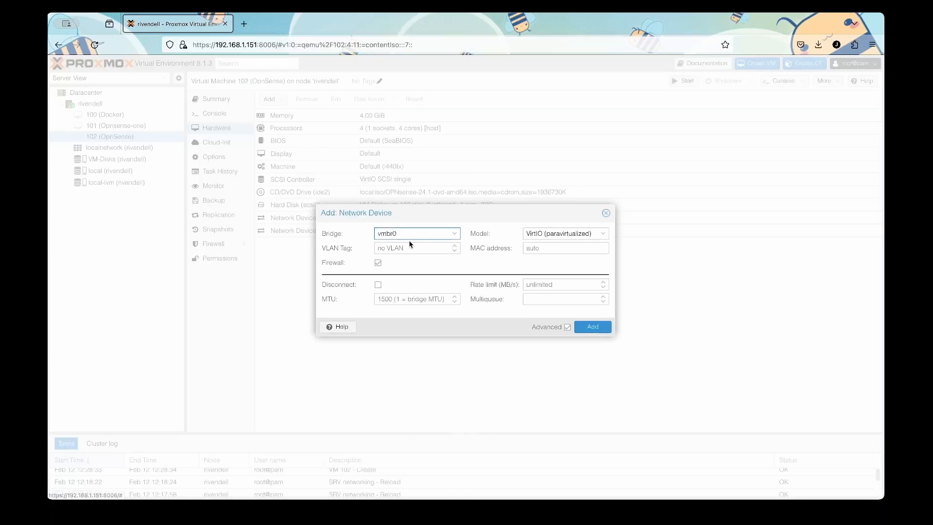
pyautogui.click(451, 233)
pyautogui.click(430, 302)
pyautogui.click(593, 327)
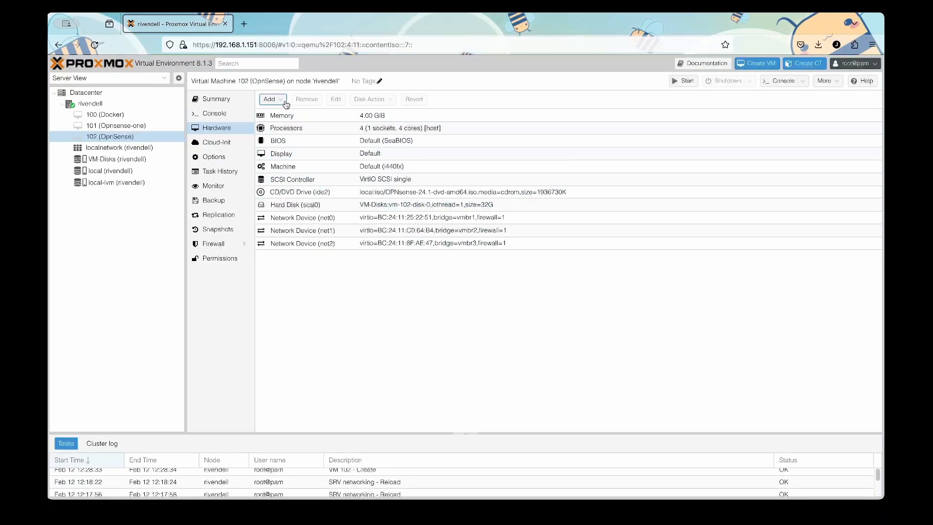
# Add a third extra network device on bridge vmbr4.
pyautogui.click(270, 99)
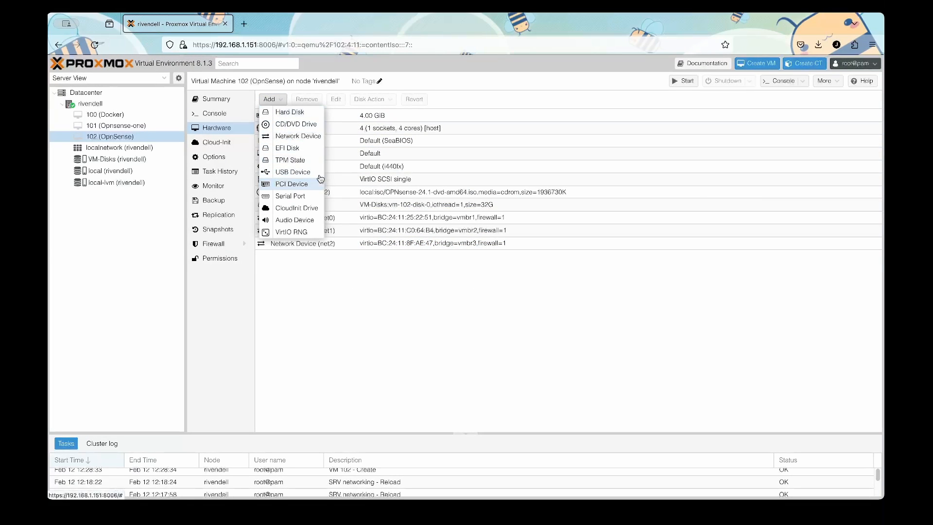
pyautogui.click(307, 136)
pyautogui.click(458, 238)
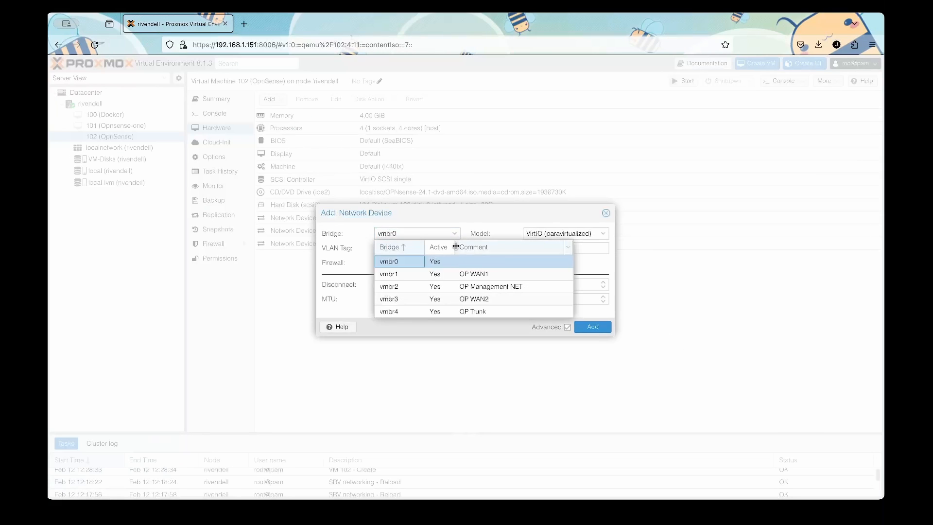
pyautogui.click(448, 310)
pyautogui.click(590, 326)
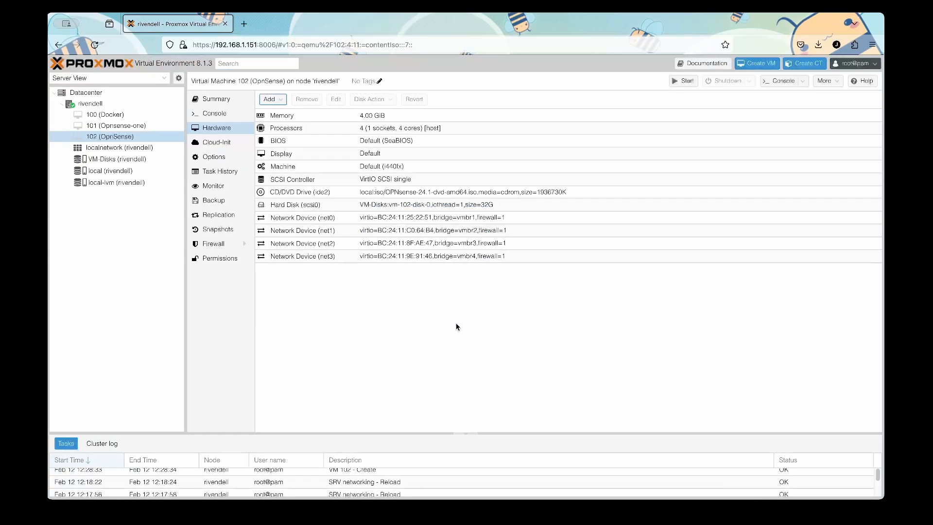
# Disable the firewall on network devices net0 and net1.
pyautogui.click(313, 220)
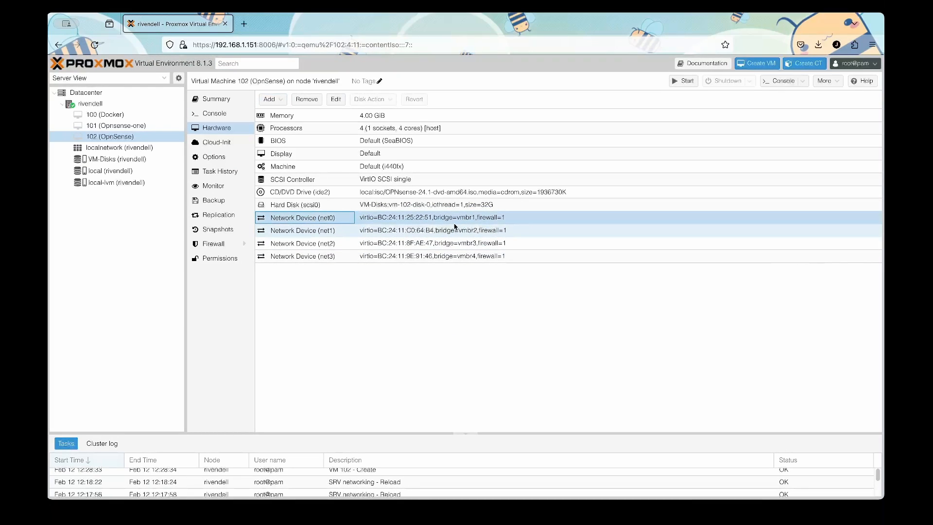
pyautogui.click(487, 359)
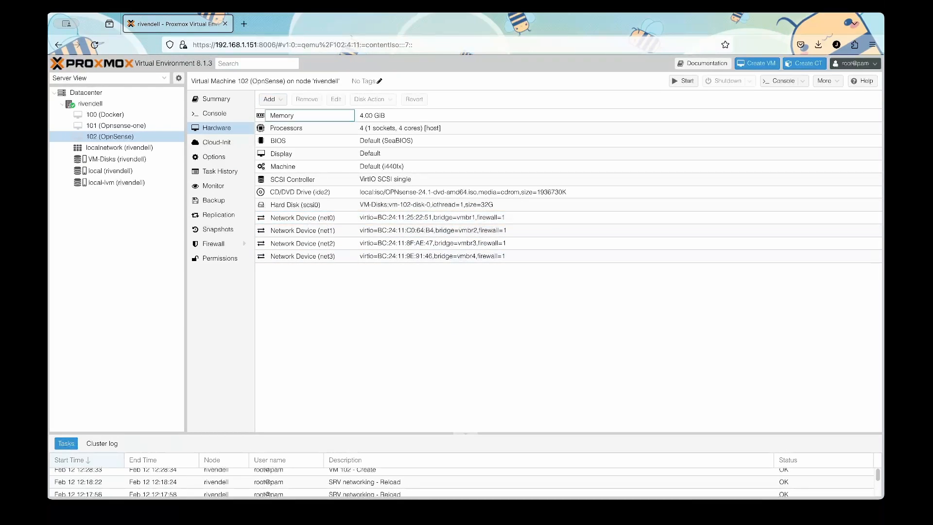
pyautogui.click(458, 219)
pyautogui.doubleClick(302, 223)
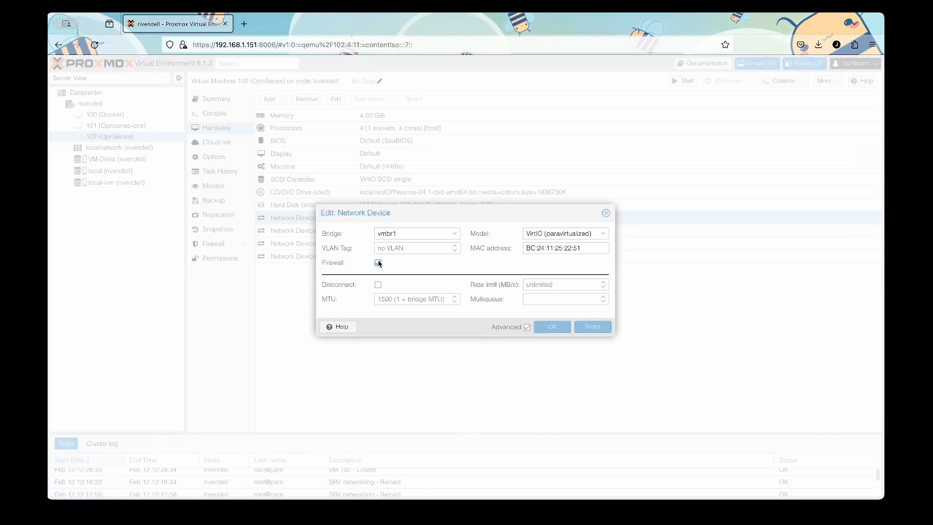
pyautogui.click(378, 263)
pyautogui.click(549, 328)
pyautogui.doubleClick(323, 232)
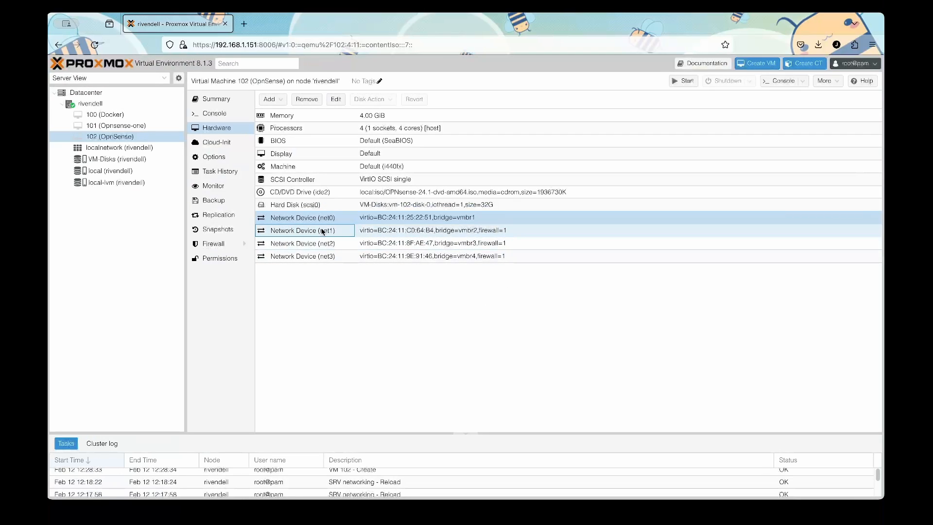
pyautogui.click(378, 263)
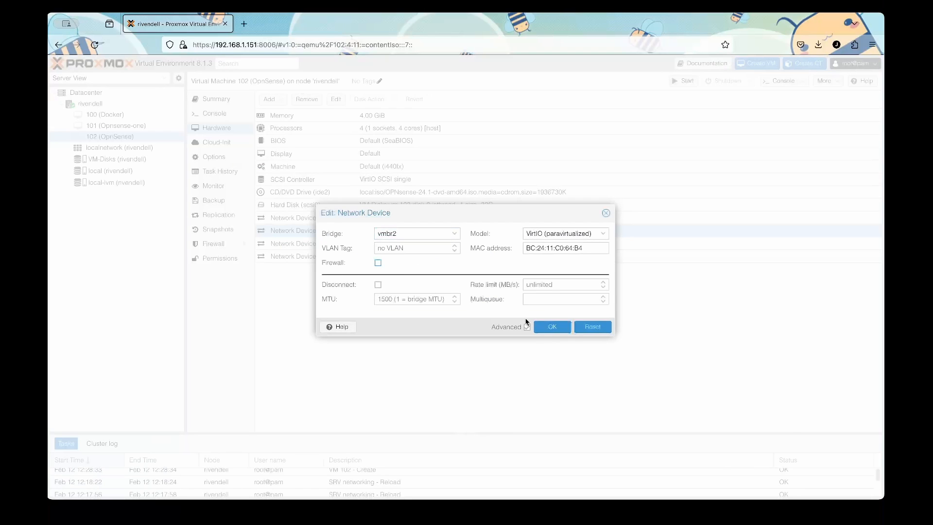
pyautogui.click(549, 326)
# Disable the firewall on network devices net2 and net3.
pyautogui.click(332, 244)
pyautogui.doubleClick(332, 244)
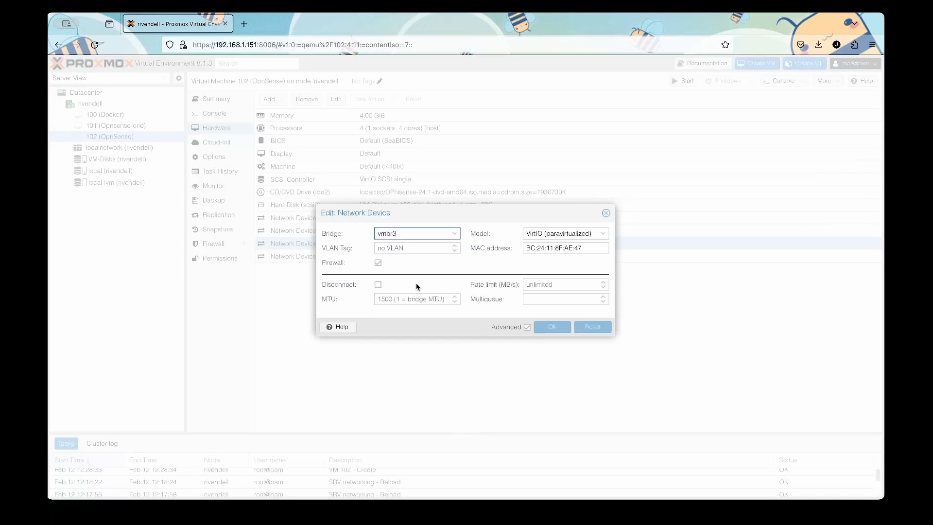
pyautogui.click(378, 263)
pyautogui.click(552, 331)
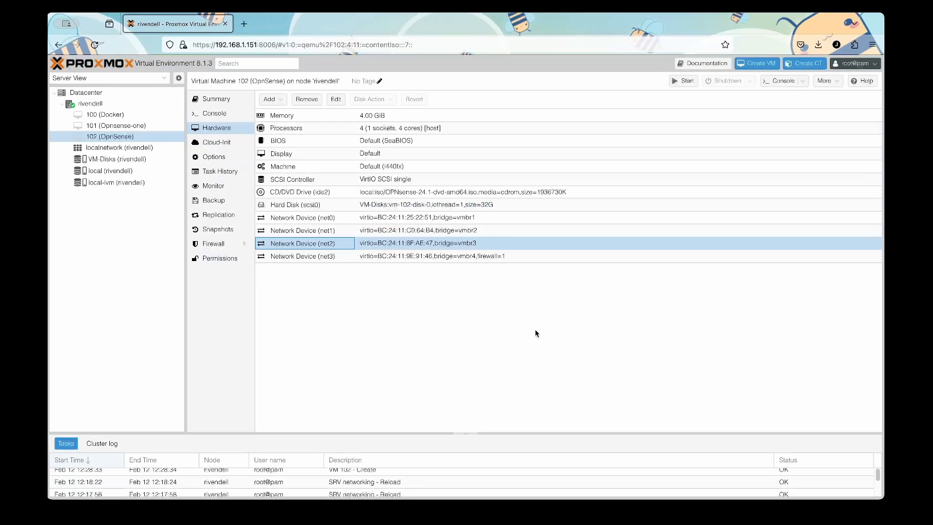
pyautogui.click(322, 259)
pyautogui.doubleClick(322, 260)
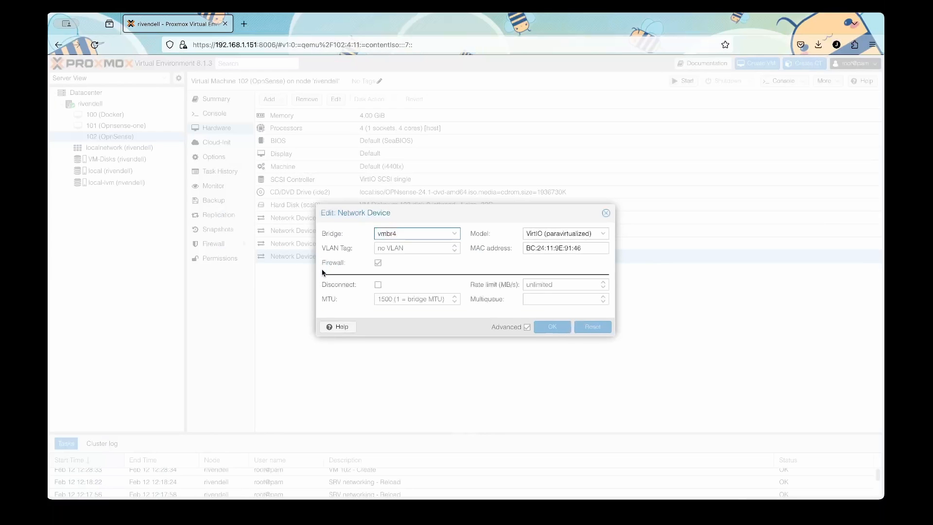
pyautogui.click(378, 263)
pyautogui.click(552, 328)
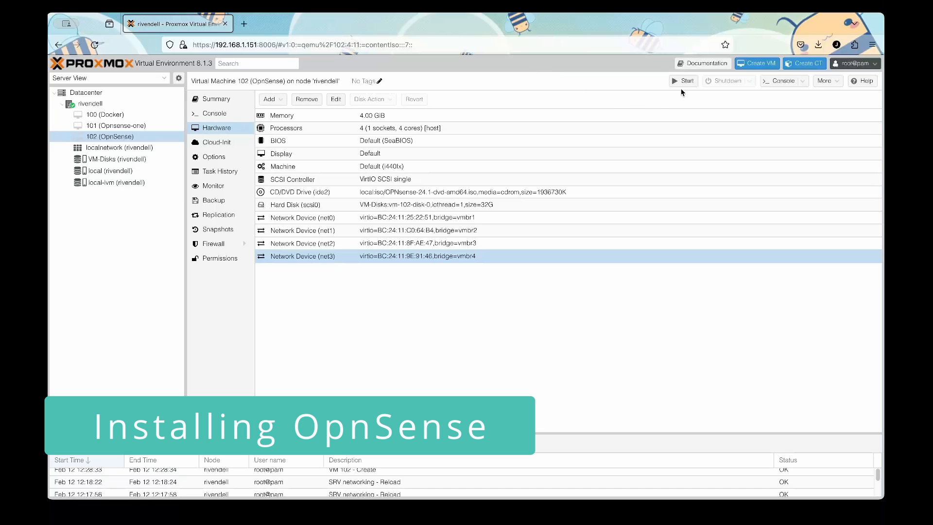
# Boot VM 102 and in its console assign vtnet1 as WAN and vtnet0 as LAN, confirming with y.
pyautogui.click(684, 81)
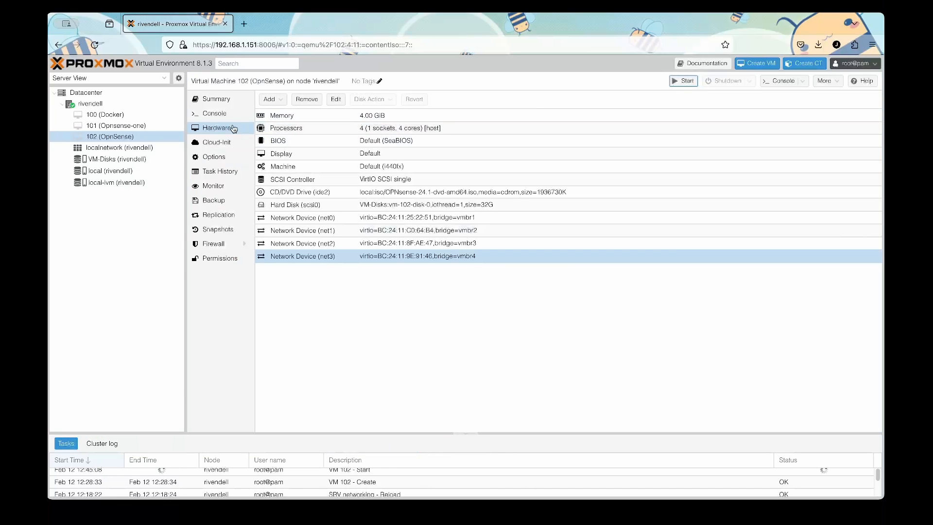
pyautogui.click(220, 114)
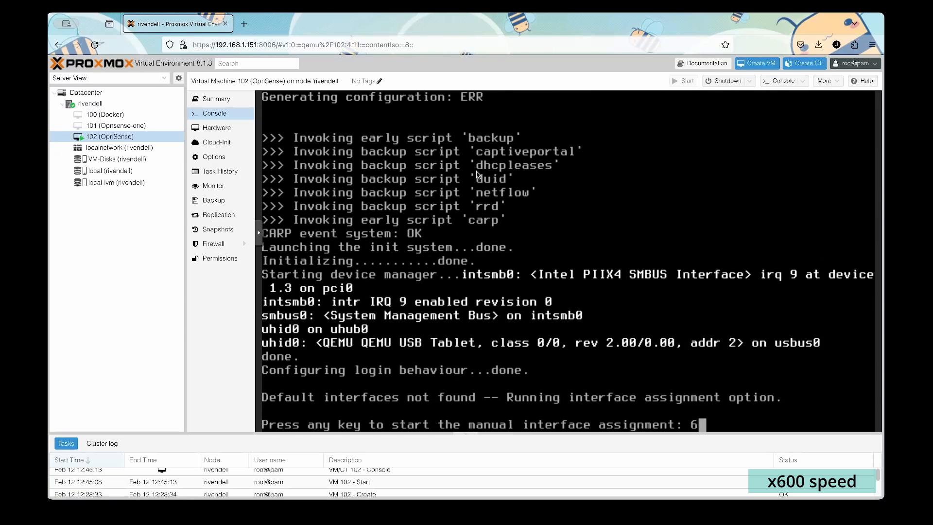
pyautogui.press('Return')
pyautogui.press('Return')
pyautogui.press('Return')
pyautogui.write('vtnet1')
pyautogui.press('Return')
pyautogui.write('vtnet0')
pyautogui.press('Return')
pyautogui.press('Return')
pyautogui.write('y')
pyautogui.press('Return')
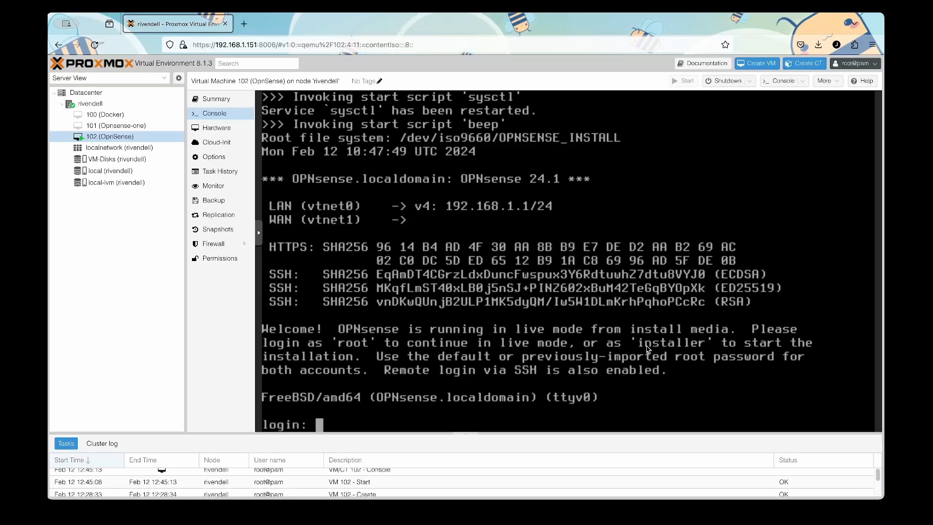
# Log in at the console as 'installer' with the installer password.
pyautogui.write('installer')
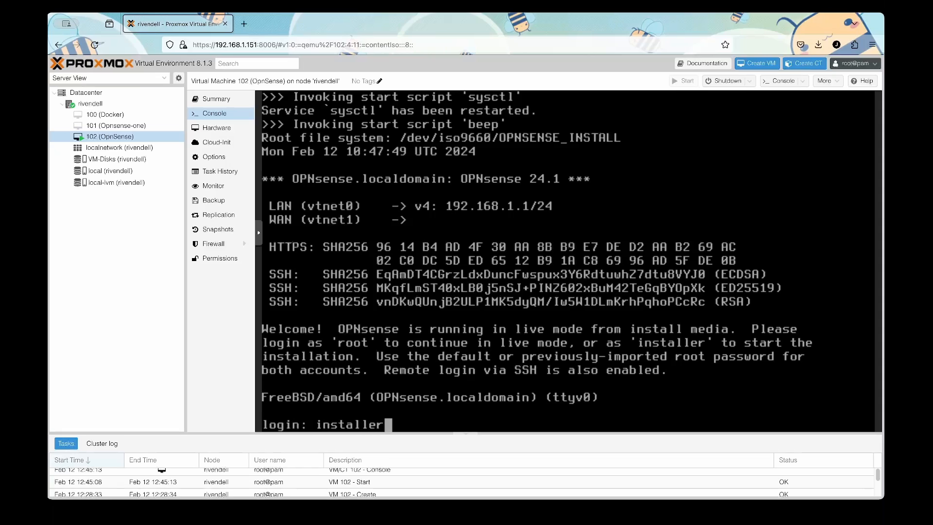
pyautogui.press('Return')
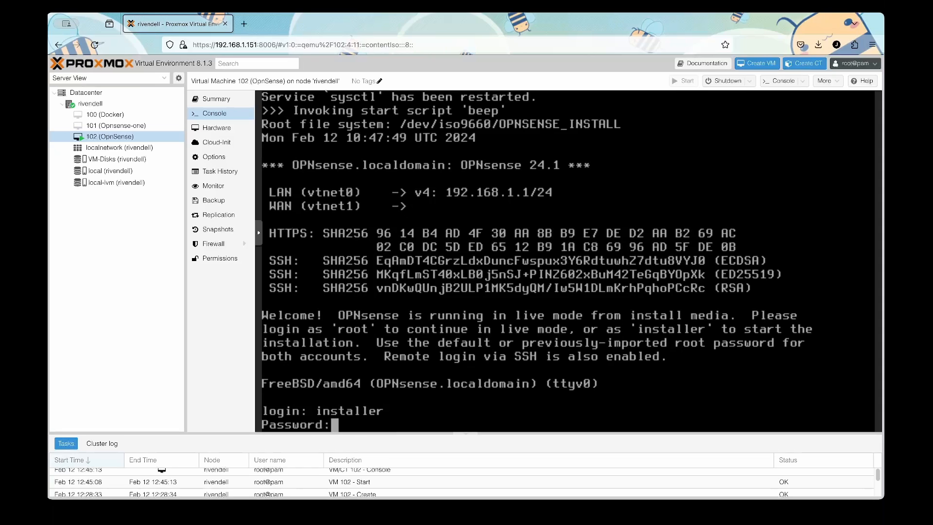
pyautogui.press('Return')
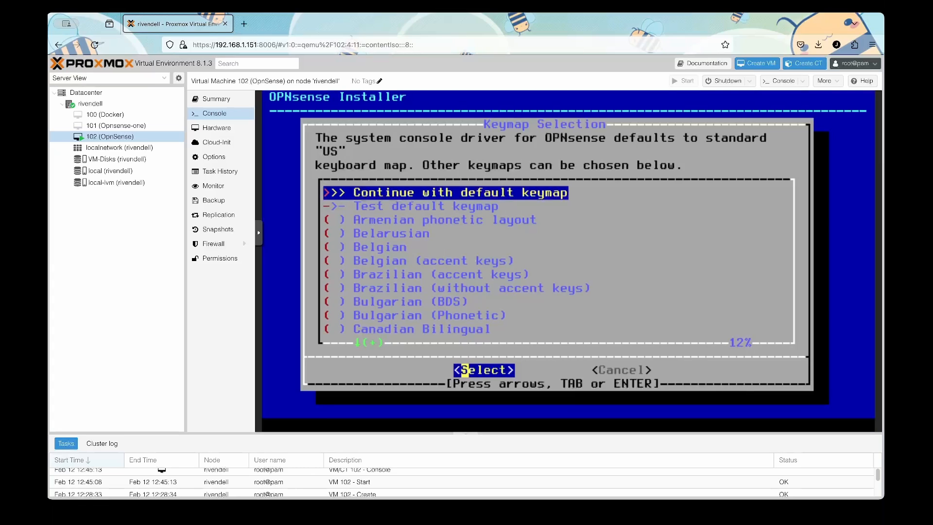
# Keep the default US keymap and choose the UFS installation.
pyautogui.press('Tab')
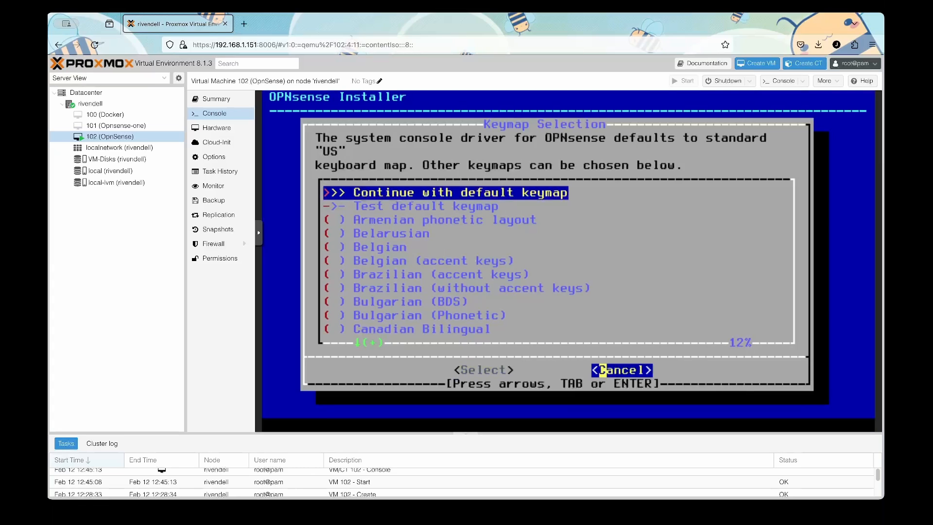
pyautogui.press('Tab')
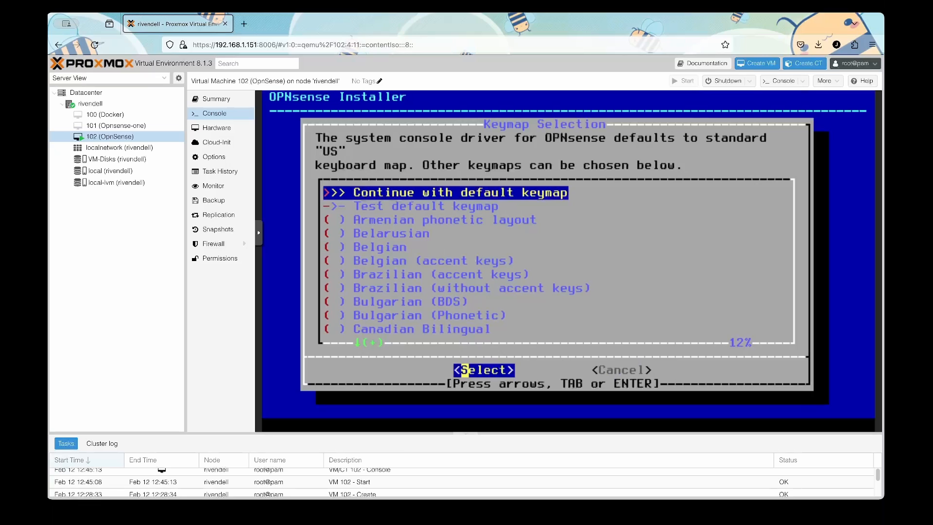
pyautogui.press('Return')
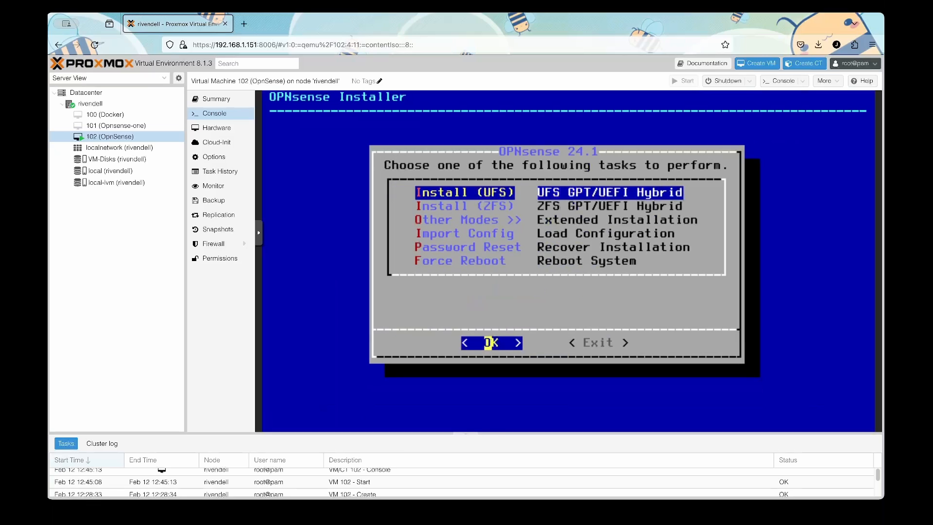
pyautogui.press('Return')
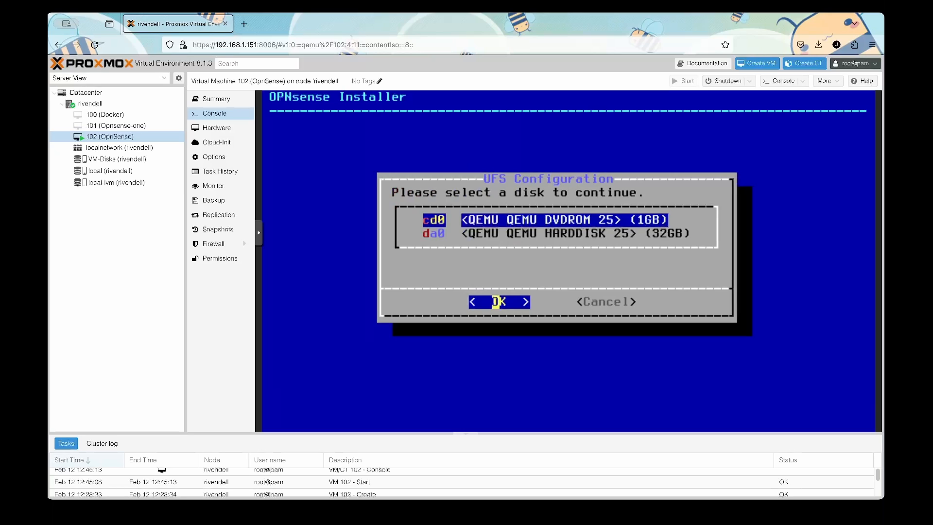
# Install onto the 32GB da0 disk with the recommended 8GB swap, confirming the disk wipe.
pyautogui.press('Down')
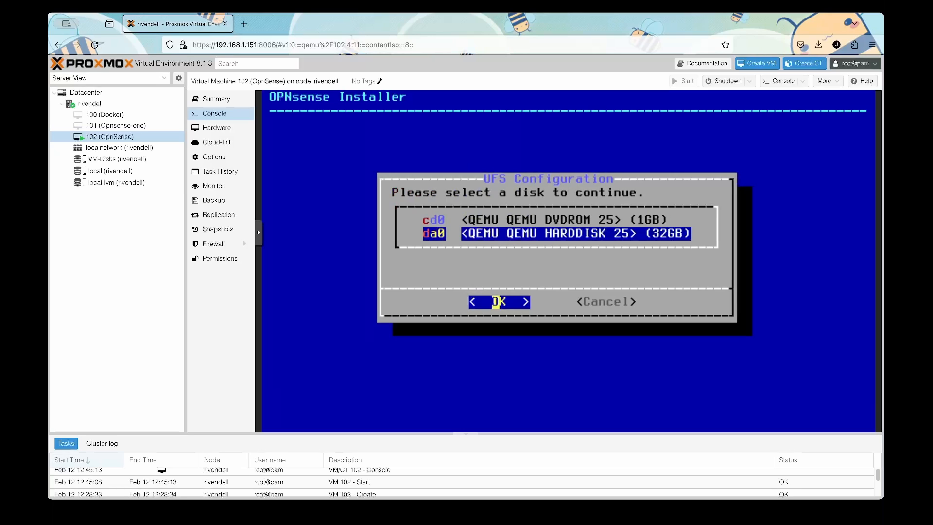
pyautogui.press('Return')
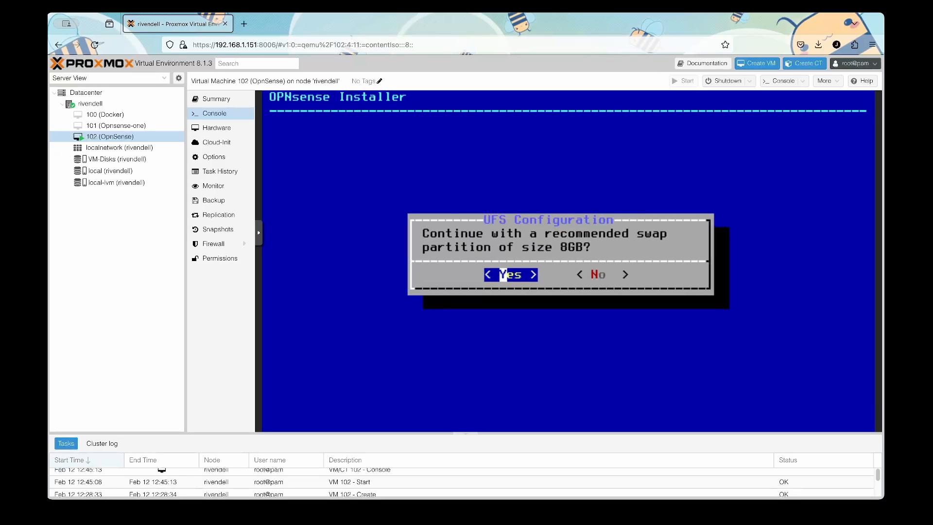
pyautogui.press('Return')
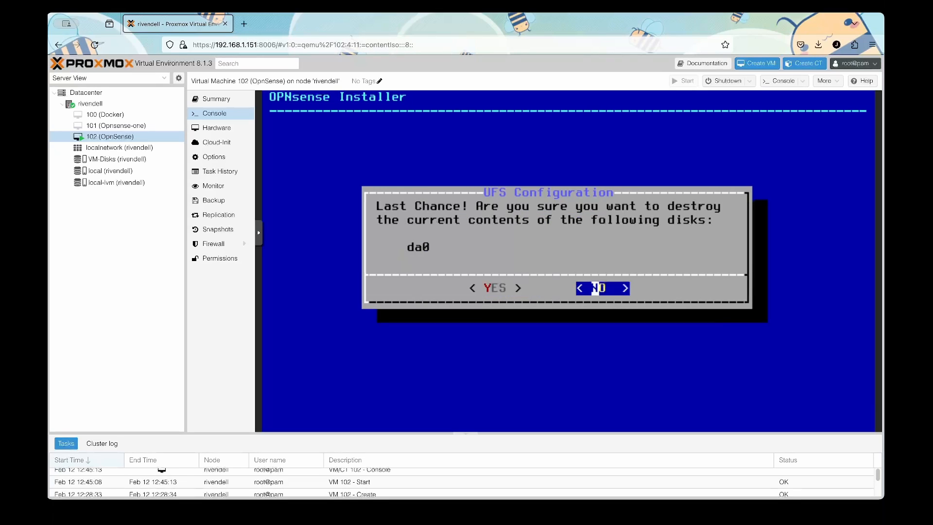
pyautogui.press('Left')
pyautogui.press('Return')
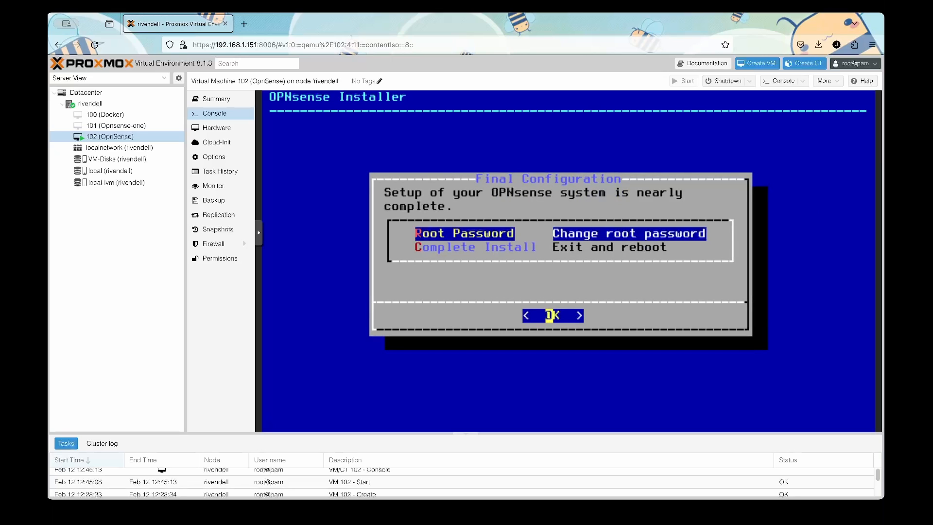
# Set and confirm a new OPNsense root password in the installer.
pyautogui.press('Down')
pyautogui.press('Up')
pyautogui.press('Return')
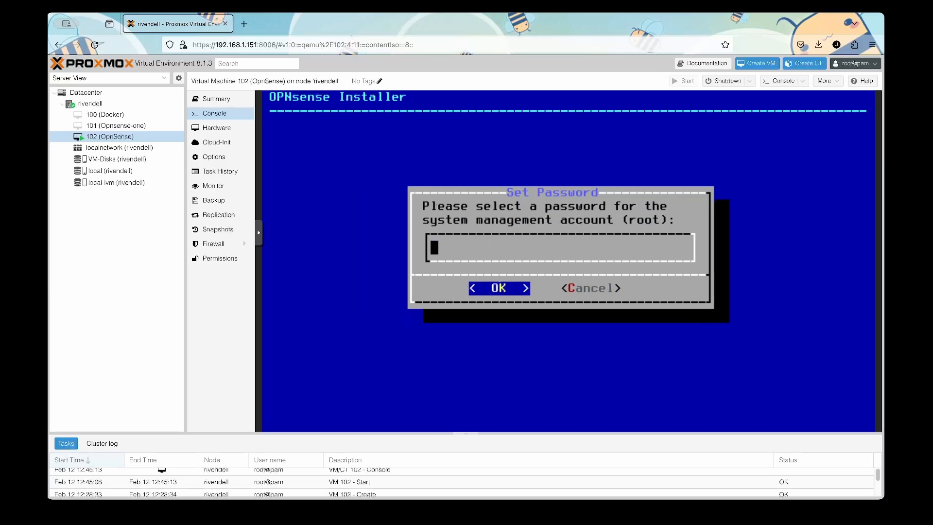
pyautogui.write('opnsense')
pyautogui.press('Return')
pyautogui.write('opnsense')
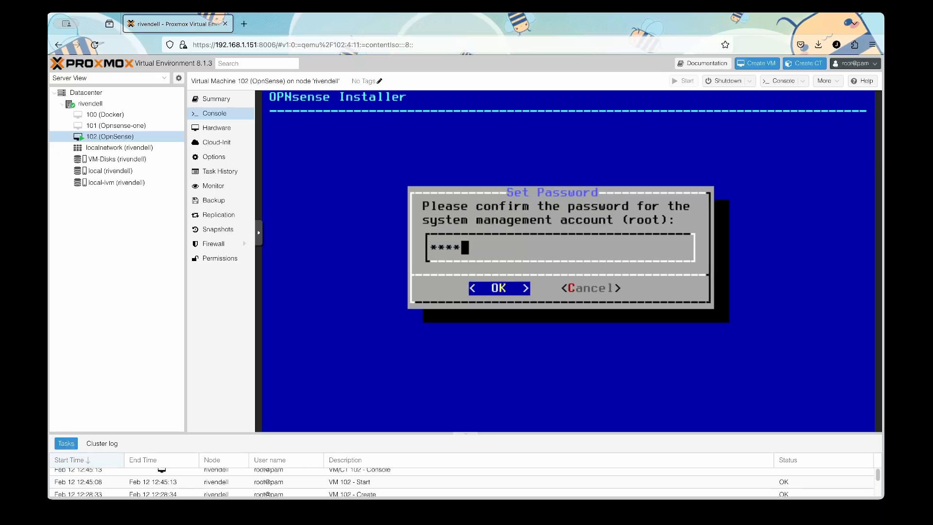
pyautogui.press('Return')
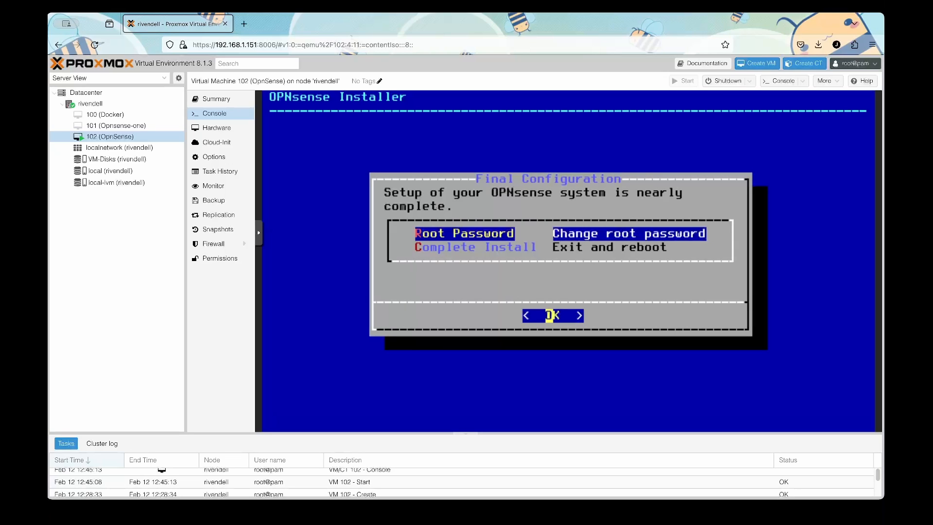
# Complete the install so the VM reboots, then edit its CD/DVD drive in Hardware.
pyautogui.press('Down')
pyautogui.press('Return')
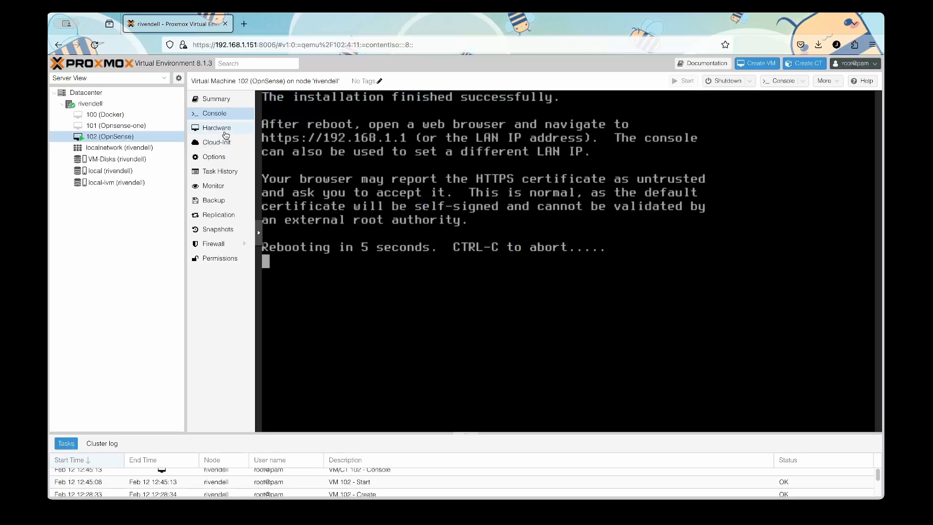
pyautogui.click(226, 129)
pyautogui.doubleClick(376, 192)
# Set the CD/DVD drive to Do not use any media and return to the VM console.
pyautogui.click(428, 305)
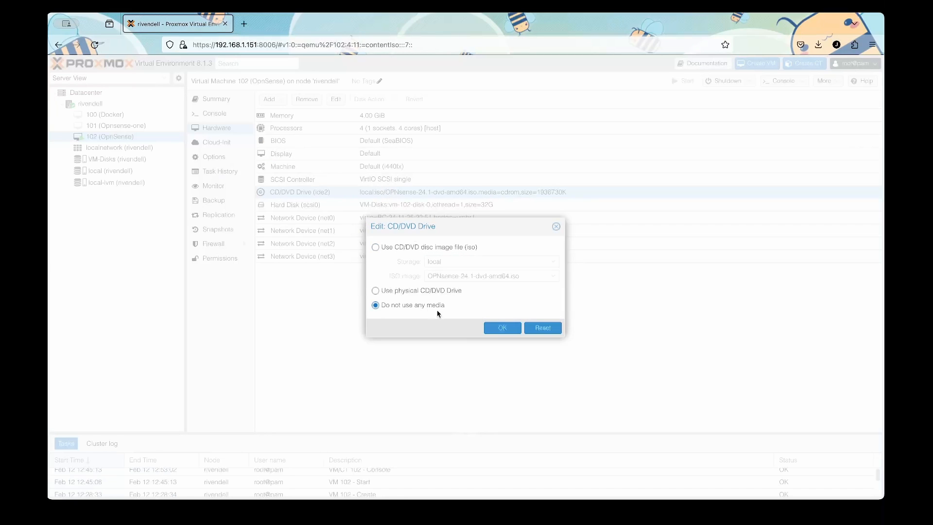
pyautogui.click(508, 327)
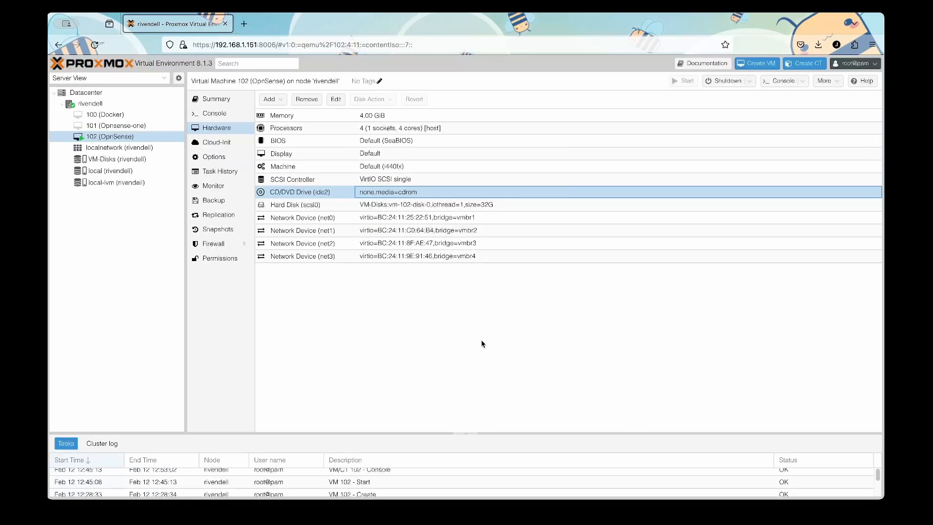
pyautogui.click(220, 112)
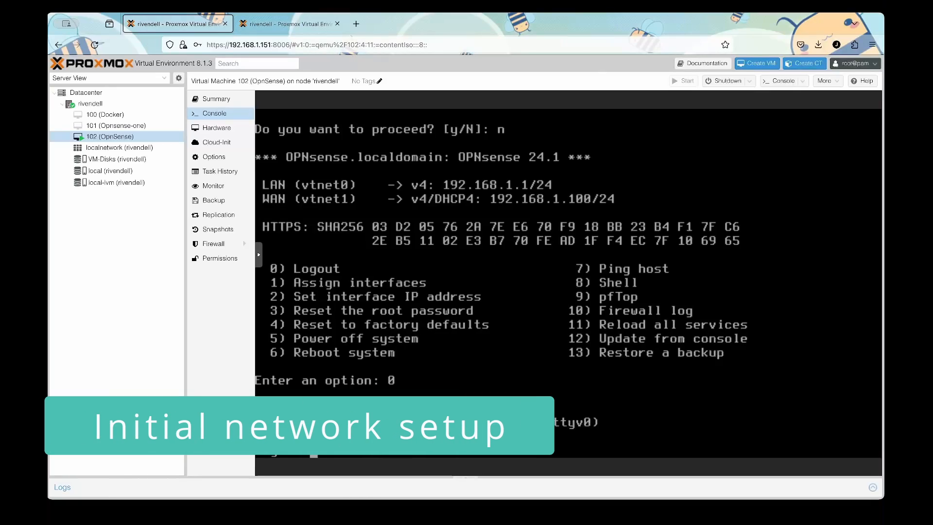
# Log in to the OPNsense console as root.
pyautogui.write('root')
pyautogui.press('Return')
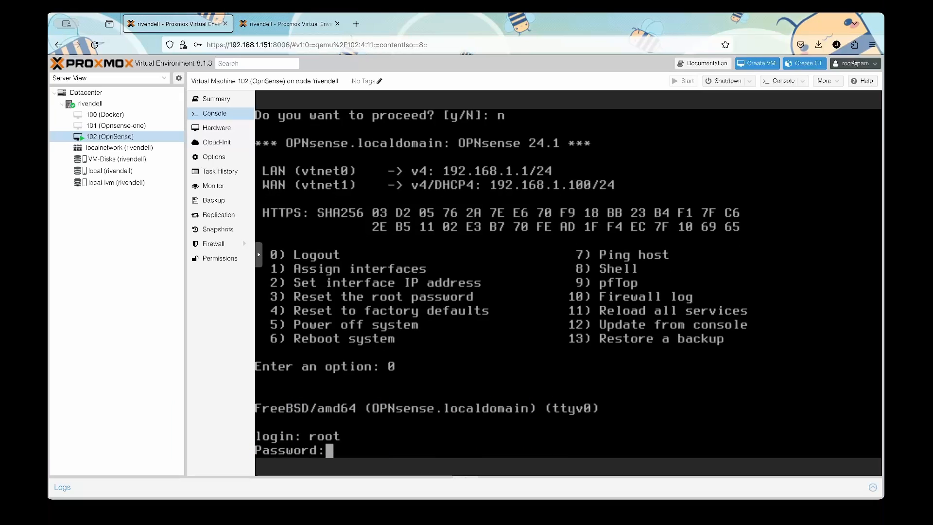
pyautogui.press('Return')
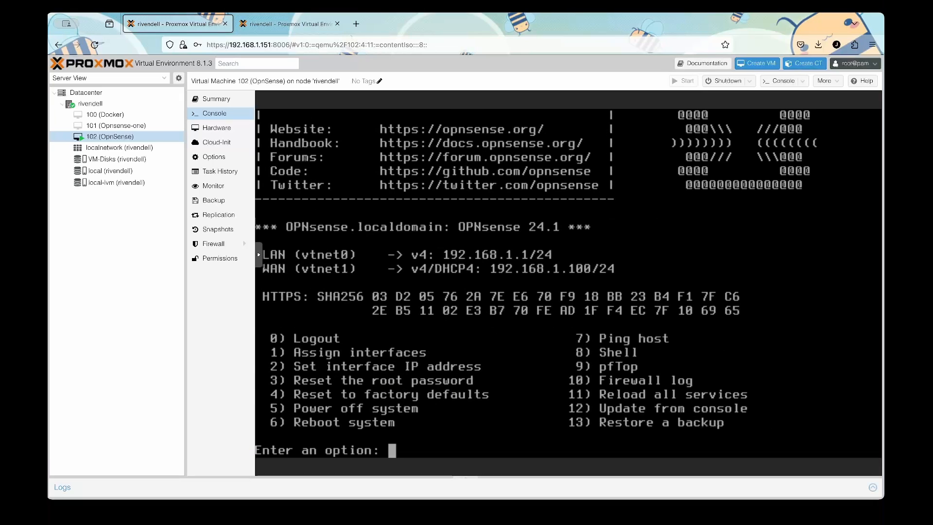
# Choose option 1 to assign interfaces, answering n to LAGGs and VLANs.
pyautogui.write('1')
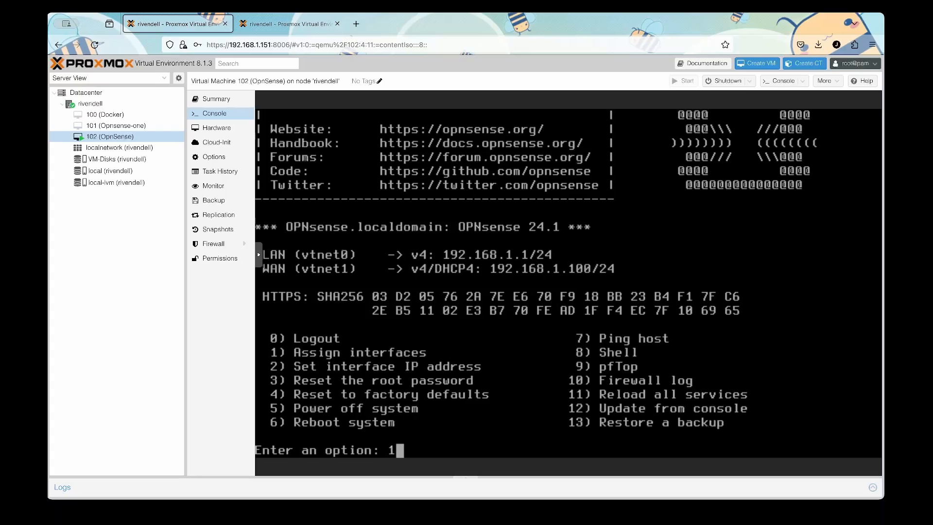
pyautogui.press('Return')
pyautogui.write('n')
pyautogui.press('Return')
pyautogui.write('n')
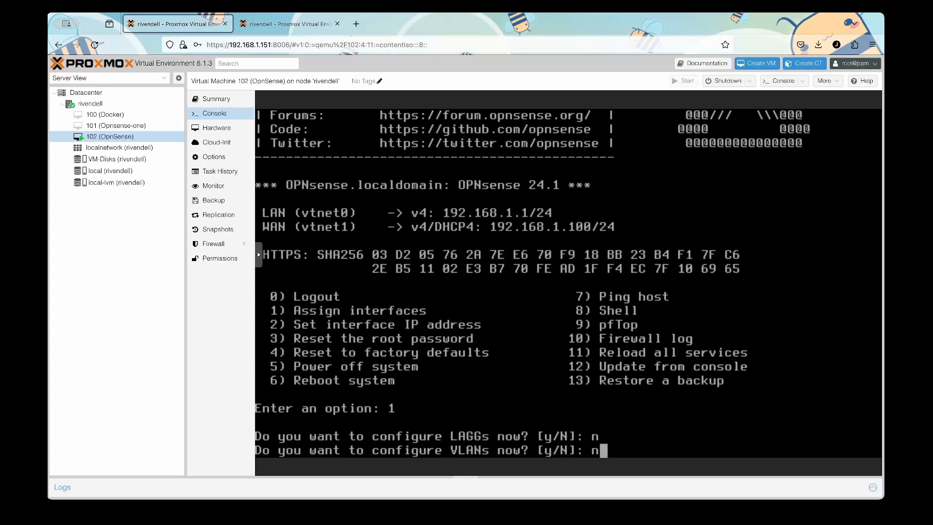
pyautogui.press('Return')
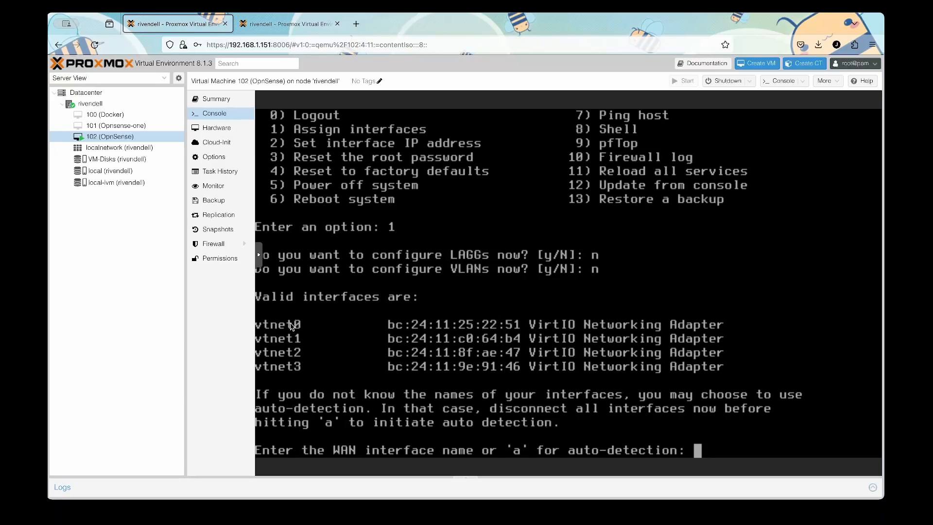
# Assign vtnet0 as WAN and vtnet1 as LAN, confirm with y, then log out with 0.
pyautogui.click(275, 30)
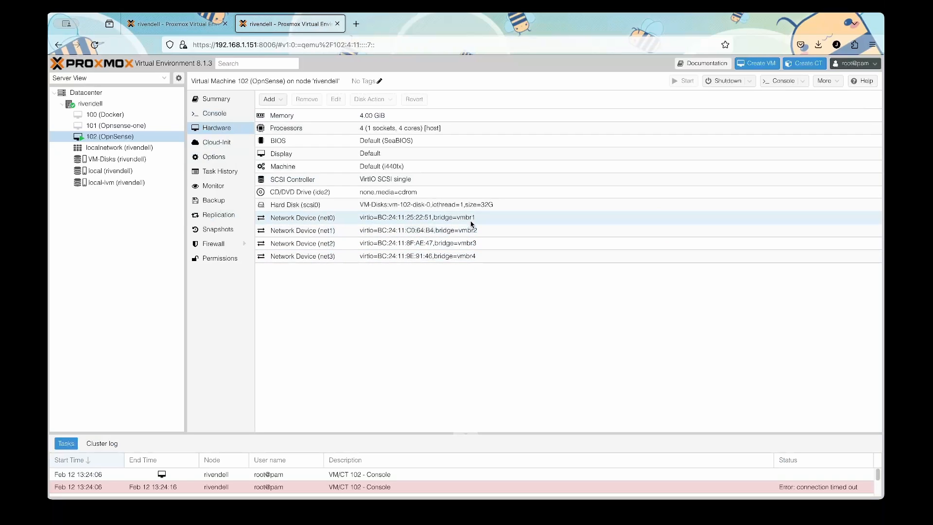
pyautogui.click(184, 29)
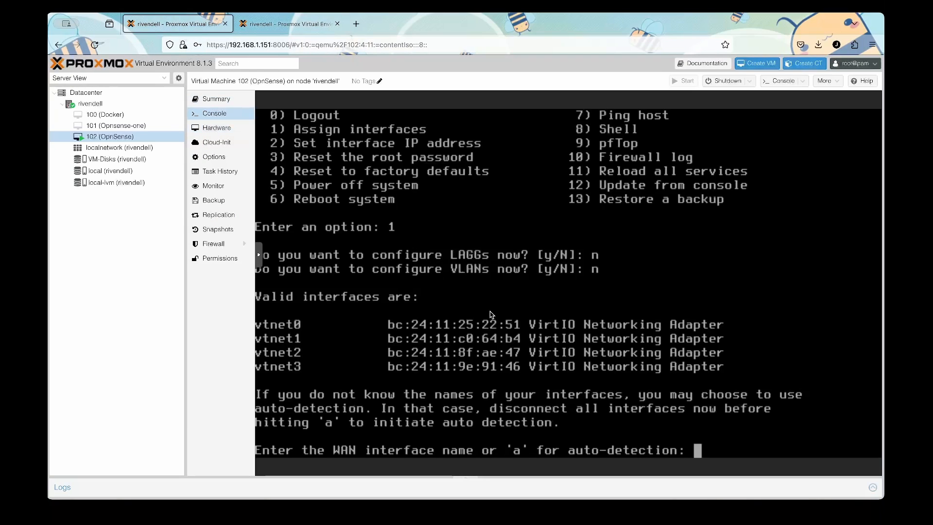
pyautogui.write('vtnet0')
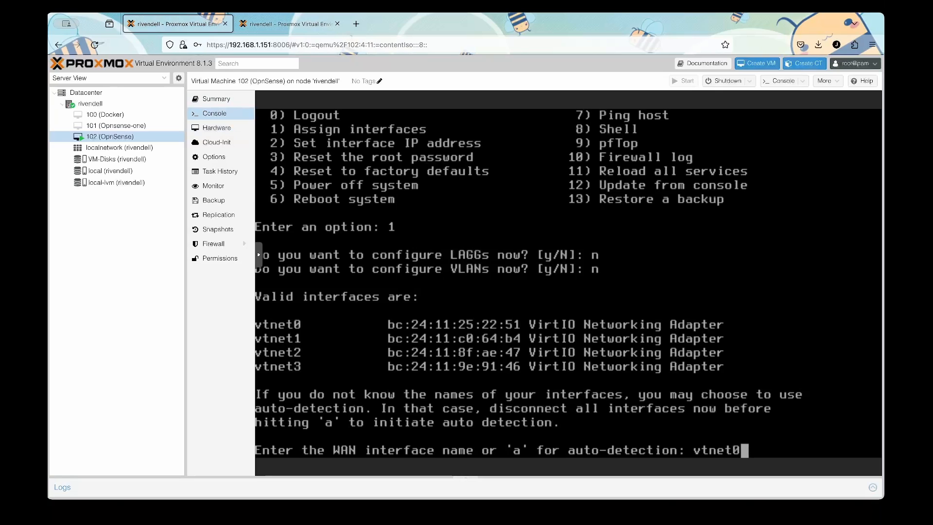
pyautogui.press('Return')
pyautogui.write('vtnet')
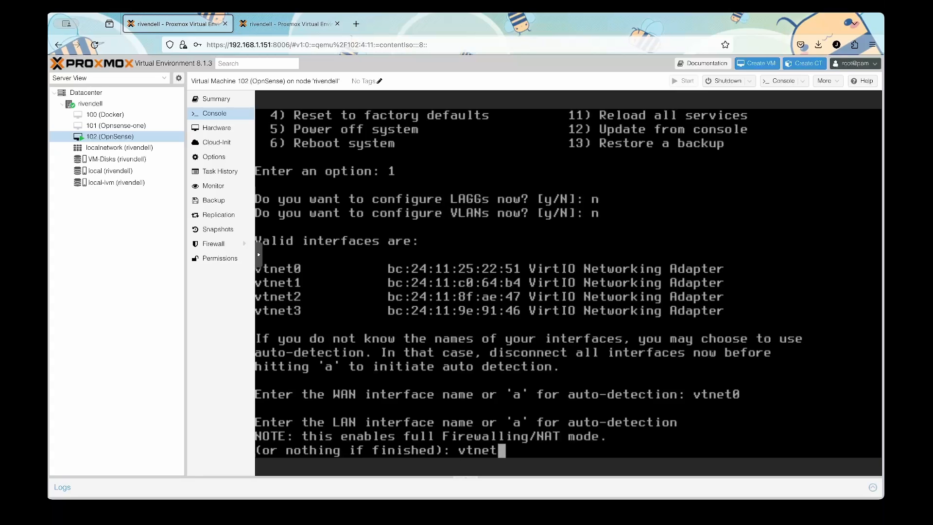
pyautogui.write('1')
pyautogui.press('Return')
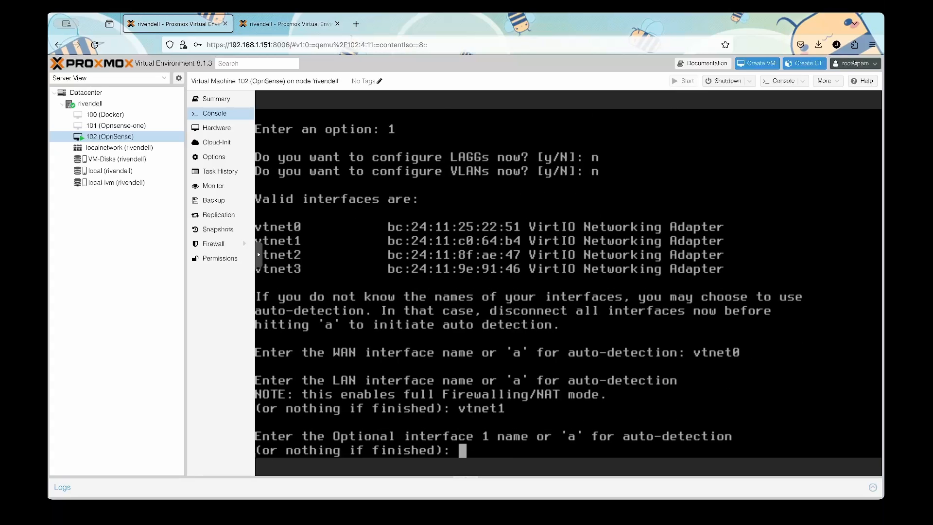
pyautogui.press('Return')
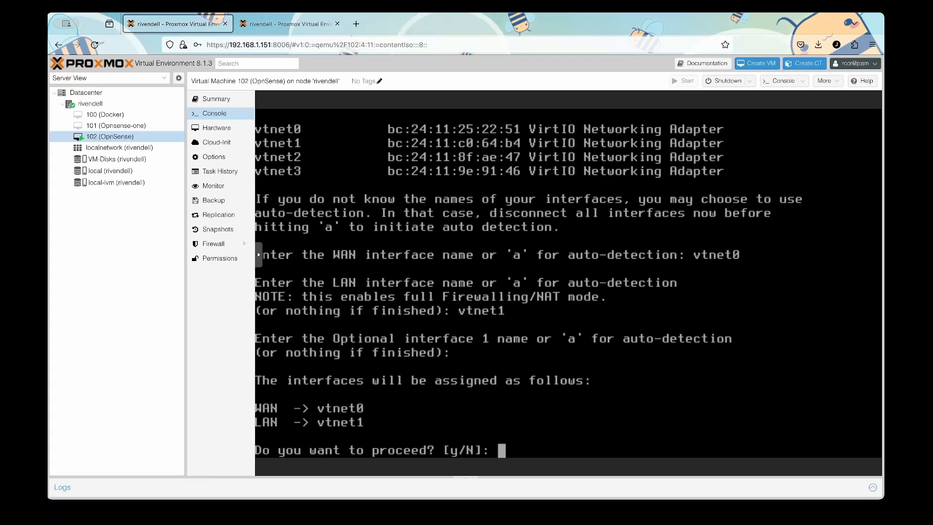
pyautogui.write('y')
pyautogui.press('Return')
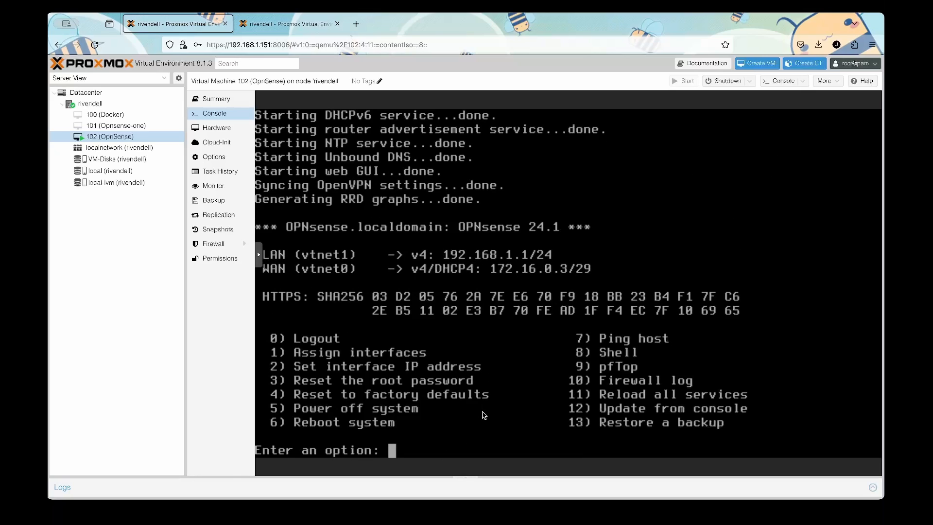
pyautogui.write('0')
pyautogui.press('Return')
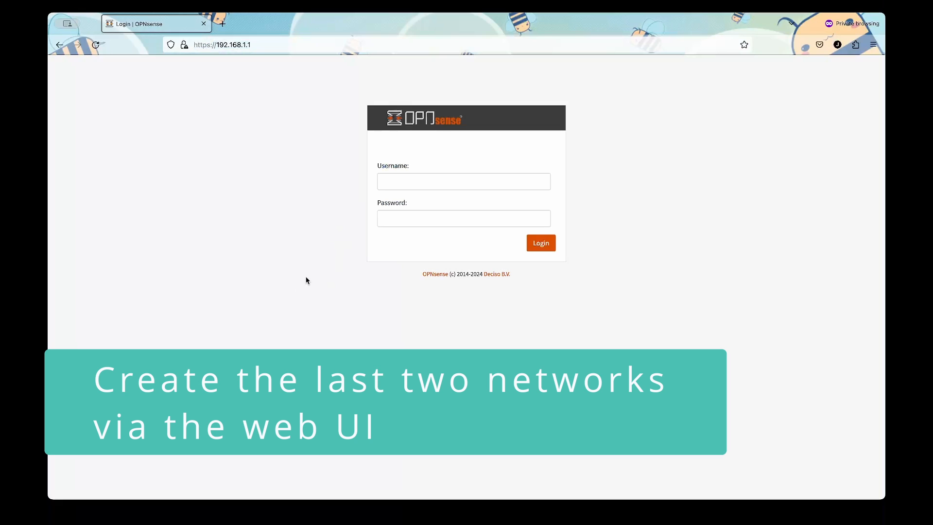
# Sign in to the web GUI at 192.168.1.1 as root with the account password.
pyautogui.click(414, 179)
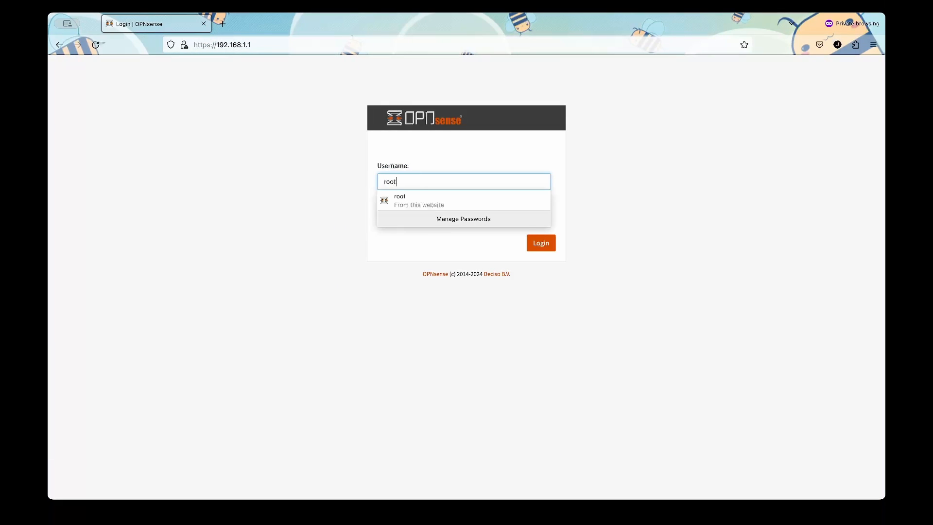
pyautogui.click(464, 218)
pyautogui.write('op')
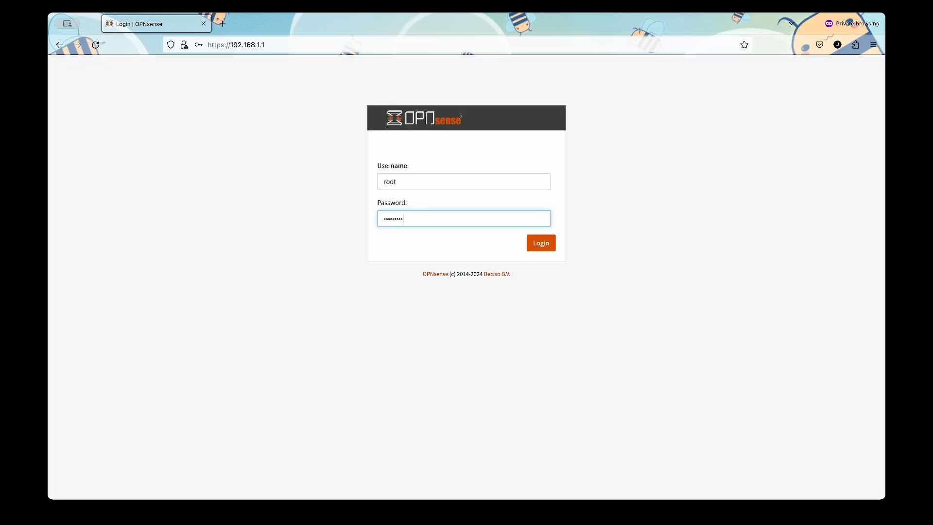
pyautogui.press('Return')
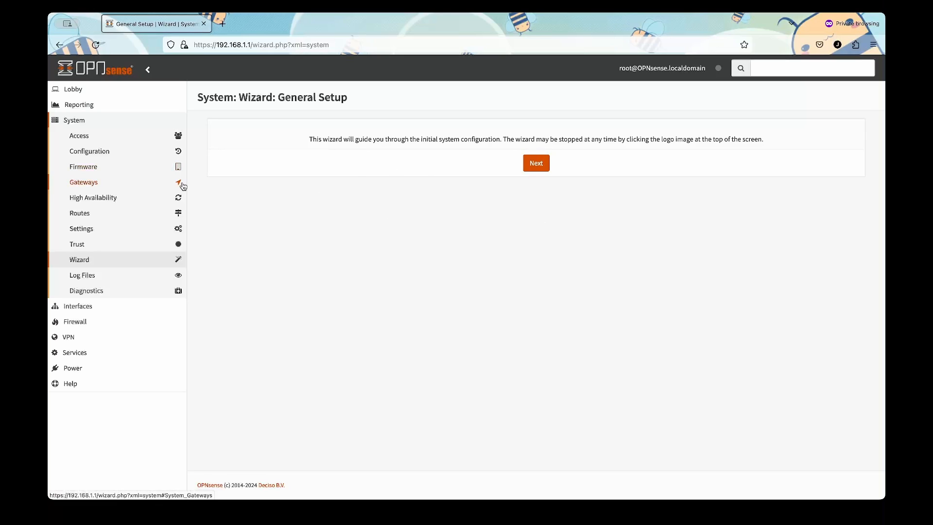
# Go to the Interfaces > Assignments page.
pyautogui.click(76, 121)
pyautogui.click(73, 90)
pyautogui.click(86, 106)
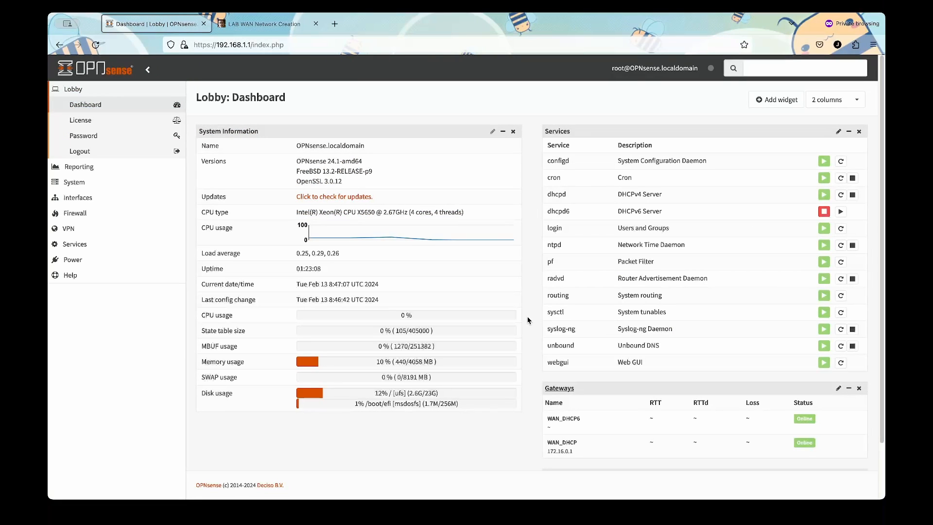
pyautogui.click(115, 198)
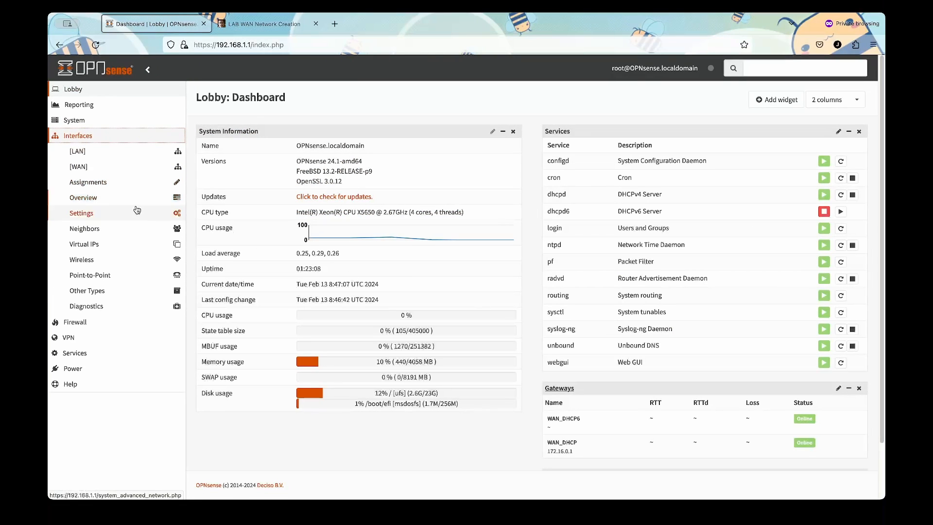
pyautogui.click(112, 183)
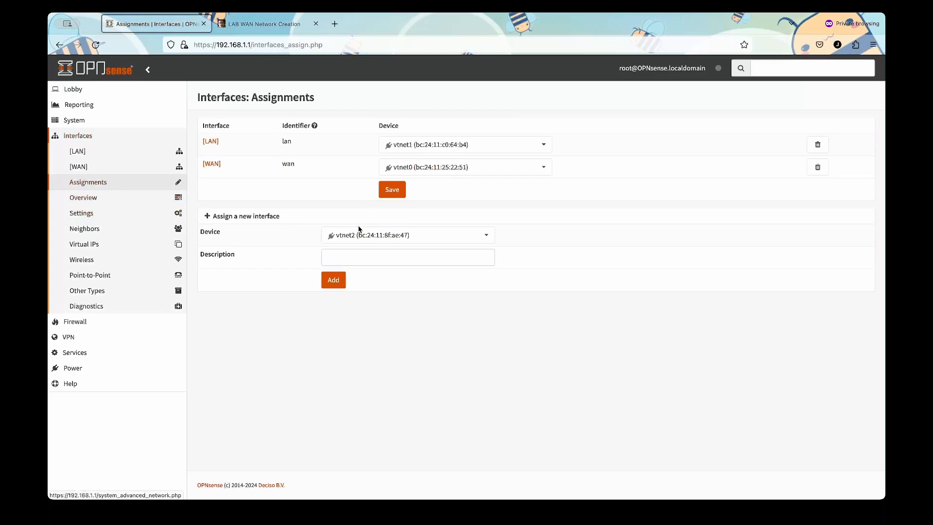
# Add vtnet2 as a new interface described WAN2.
pyautogui.click(372, 235)
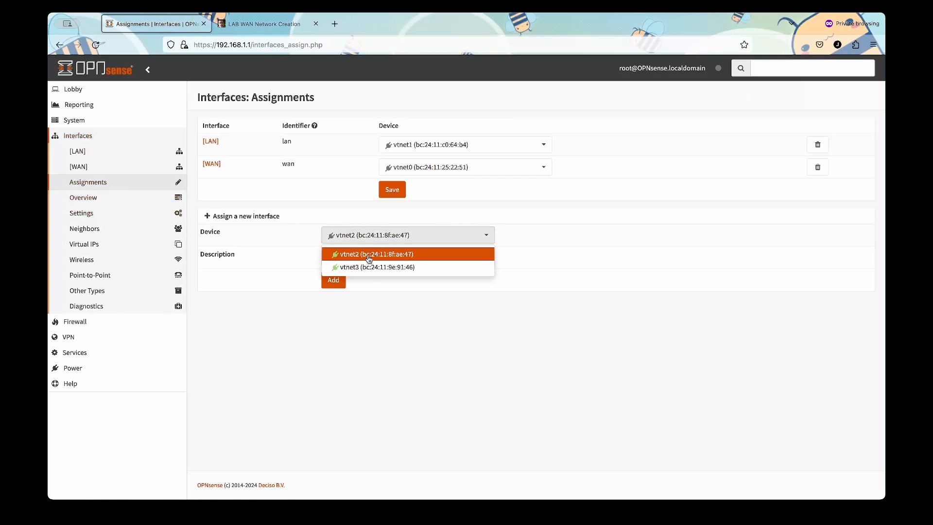
pyautogui.click(370, 255)
pyautogui.click(368, 258)
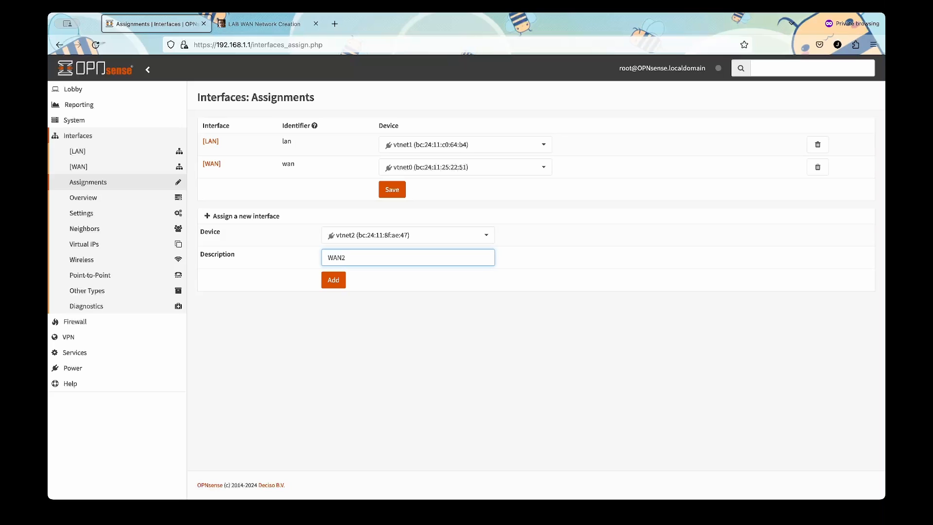
pyautogui.write('WAN2')
pyautogui.click(333, 279)
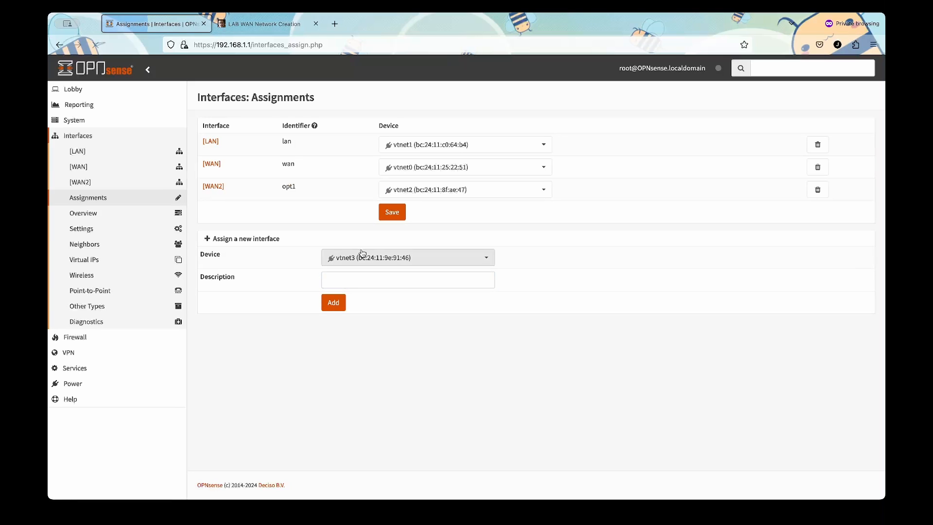
# Add vtnet3 as a new interface described Trunk and save the assignments.
pyautogui.click(360, 260)
pyautogui.click(360, 260)
pyautogui.click(358, 277)
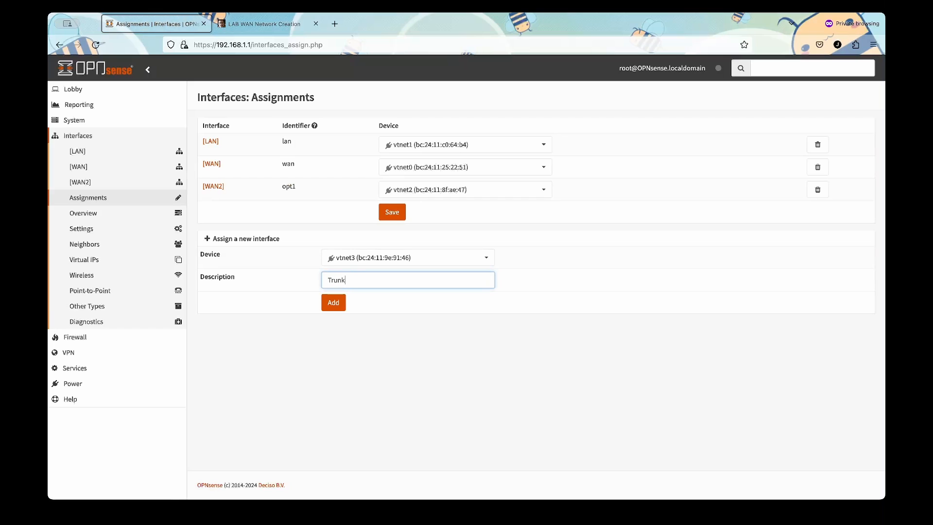
pyautogui.click(333, 302)
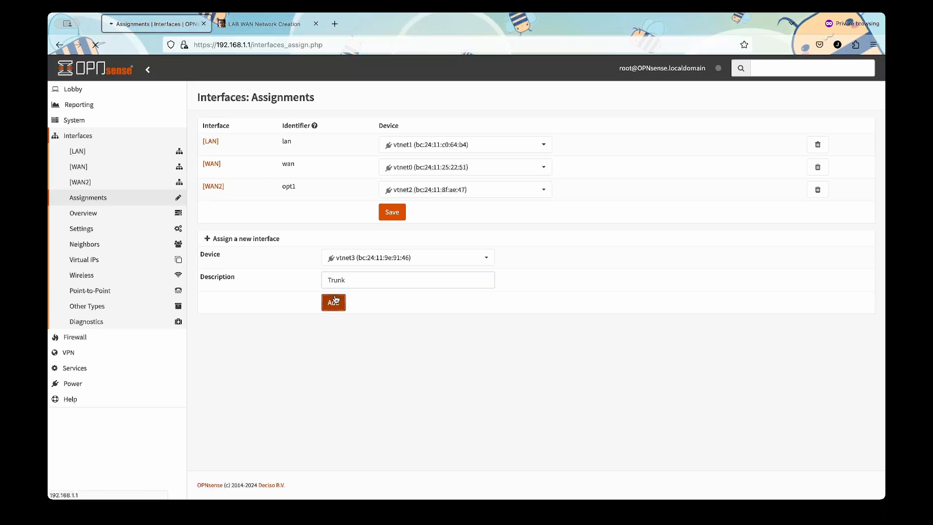
pyautogui.click(396, 237)
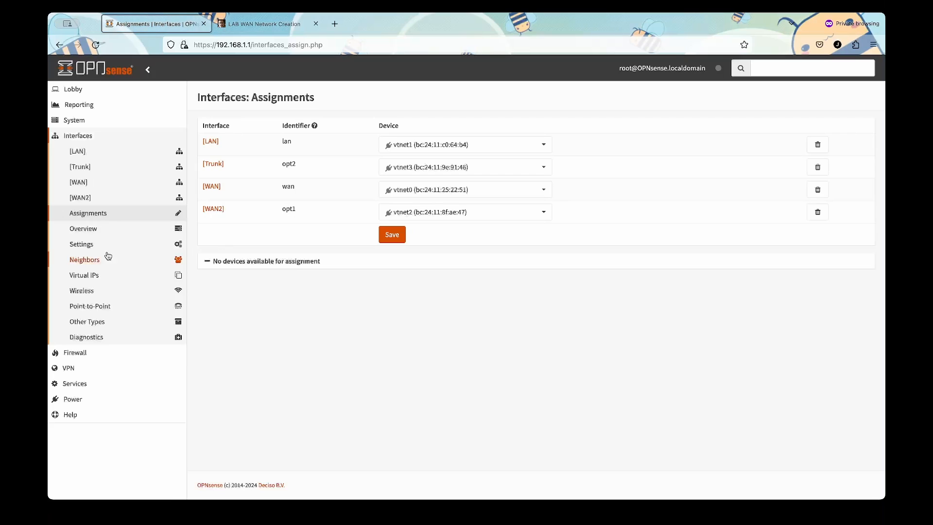
# Enable the Trunk interface and save it.
pyautogui.click(115, 172)
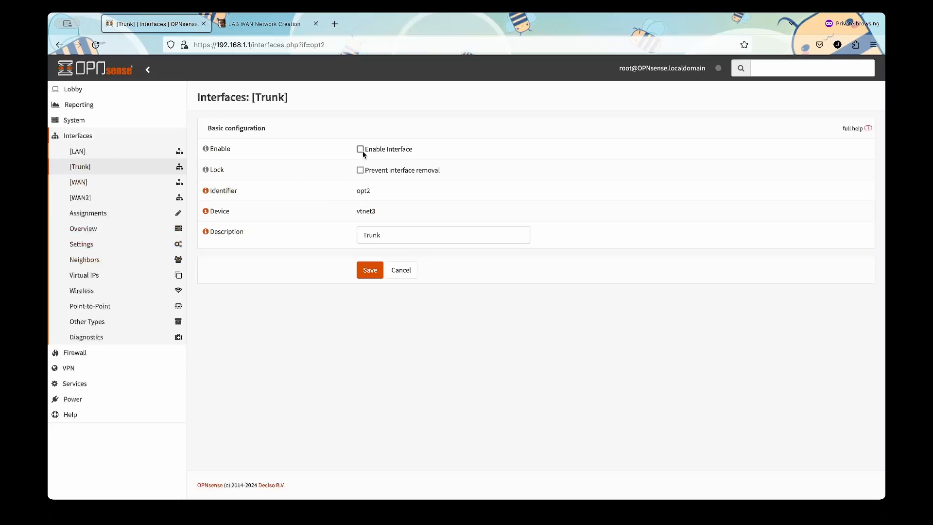
pyautogui.click(361, 149)
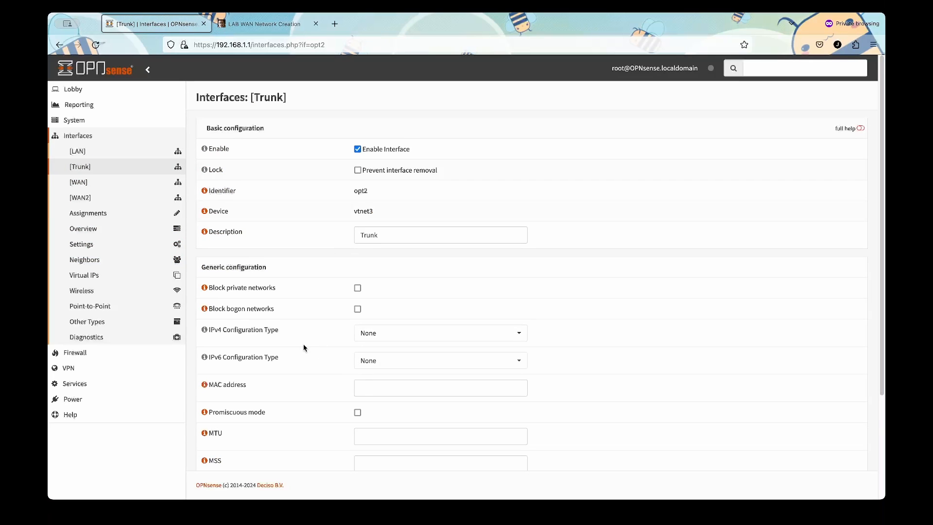
pyautogui.scroll(-3, 301, 352)
pyautogui.click(377, 443)
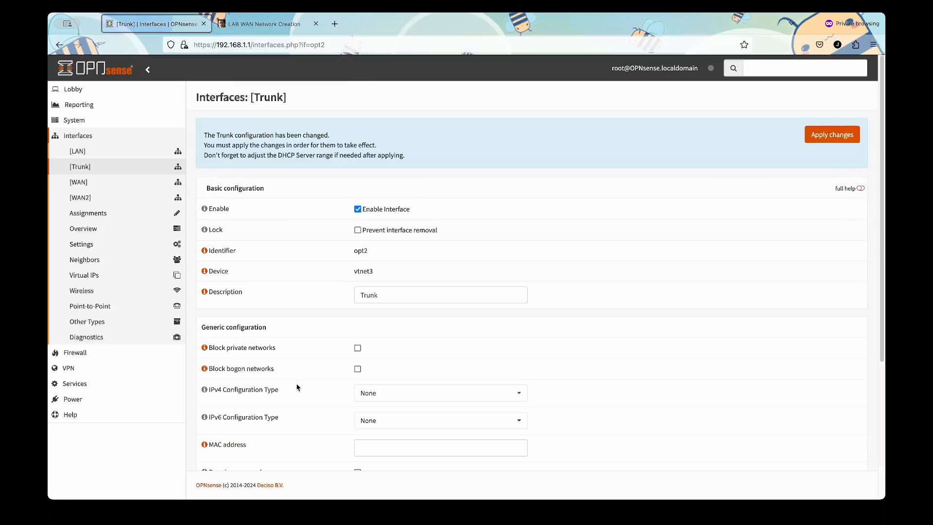
# Enable WAN2 with IPv4 Configuration Type DHCP and save it.
pyautogui.click(119, 199)
pyautogui.click(360, 209)
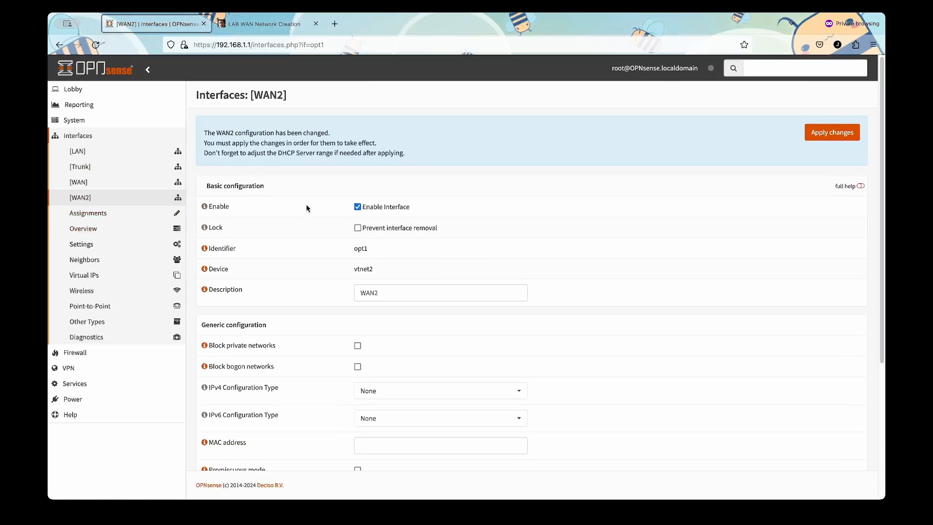
pyautogui.scroll(-1, 312, 209)
pyautogui.scroll(-3, 307, 208)
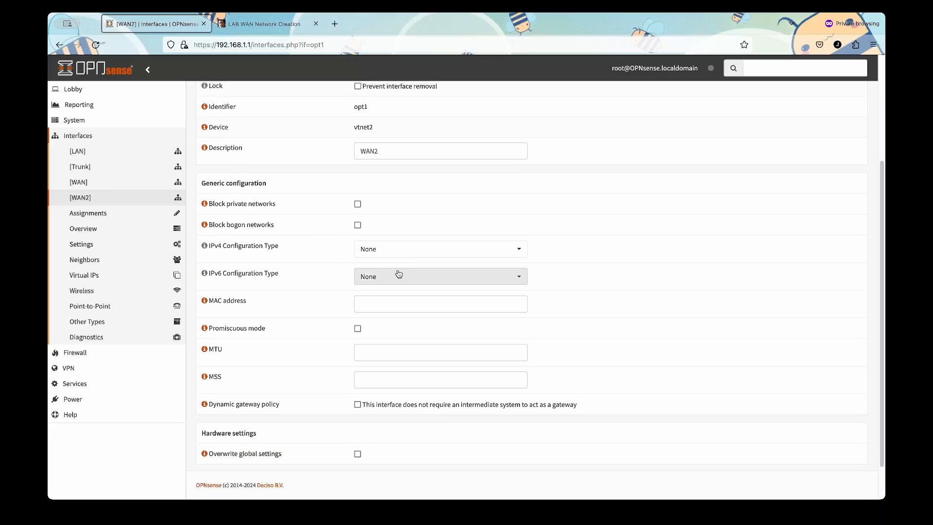
pyautogui.click(406, 256)
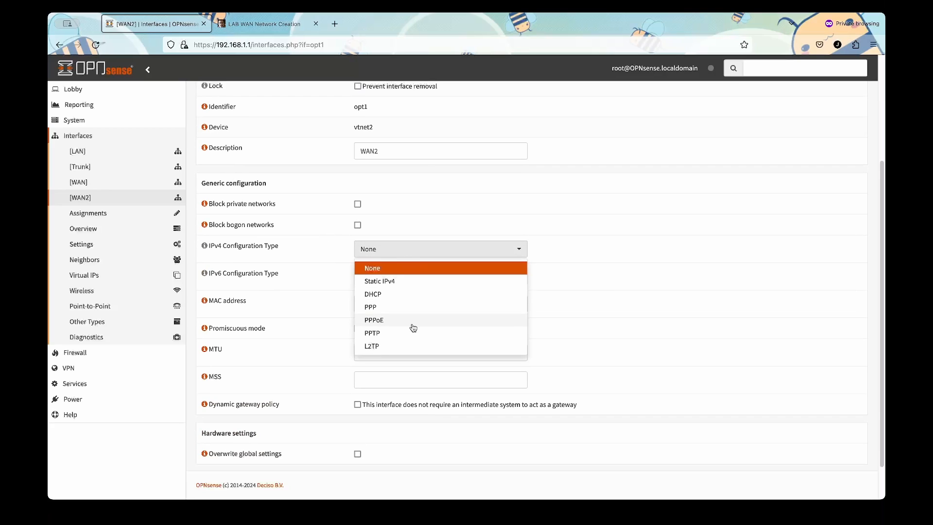
pyautogui.click(389, 298)
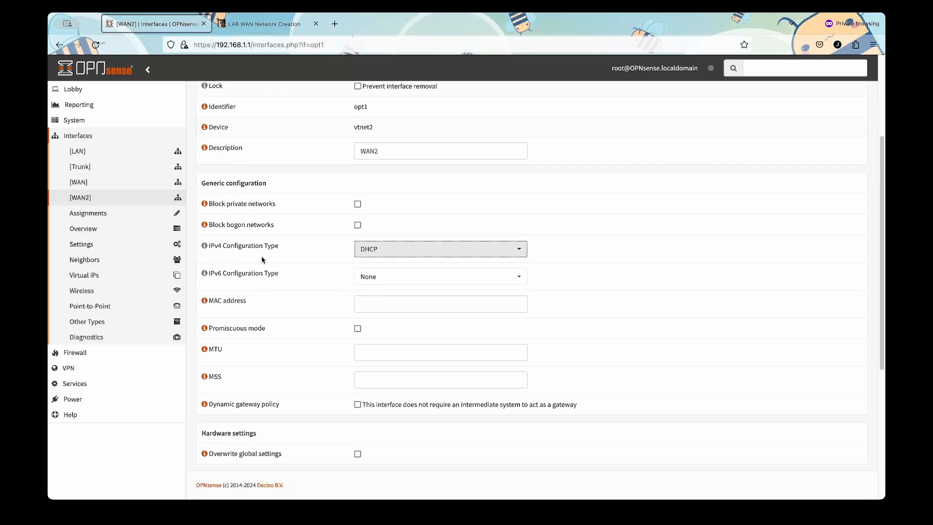
pyautogui.scroll(-5, 308, 265)
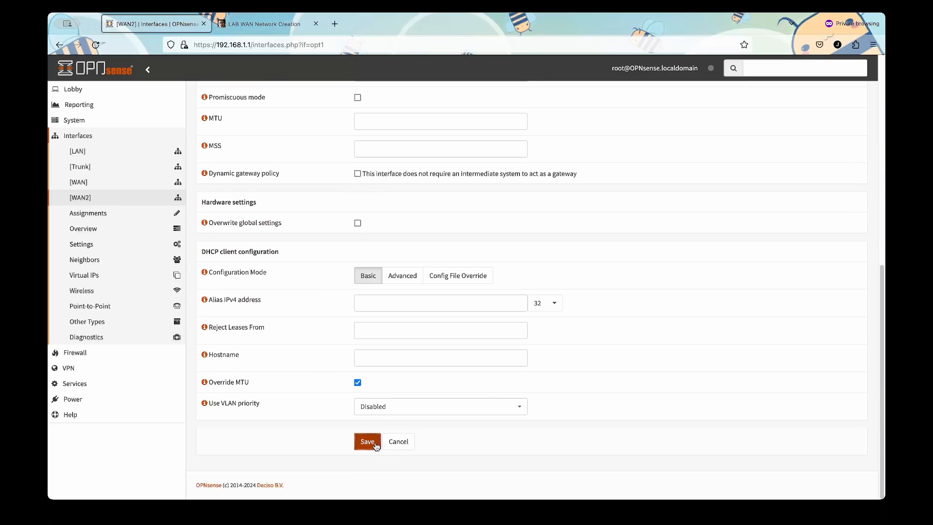
pyautogui.click(368, 442)
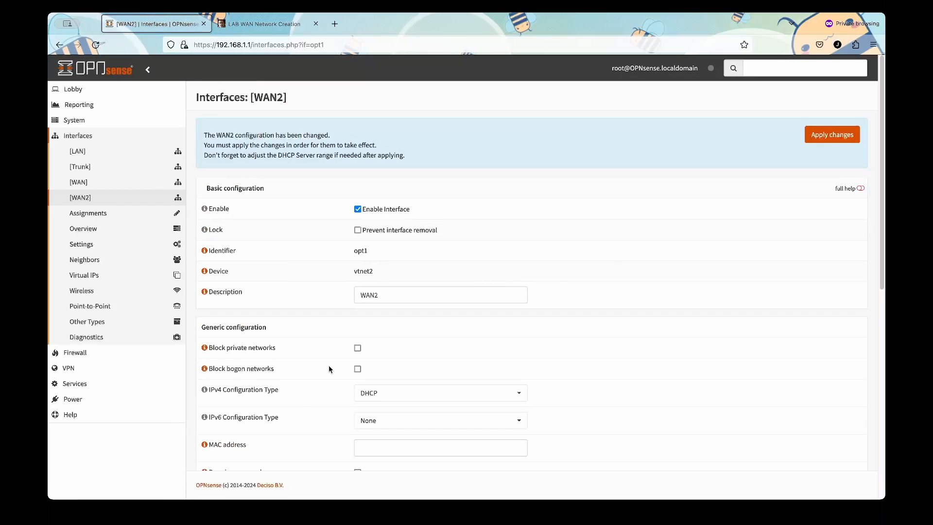
# Apply the pending interface changes and go back to the Lobby dashboard.
pyautogui.scroll(-7, 716, 240)
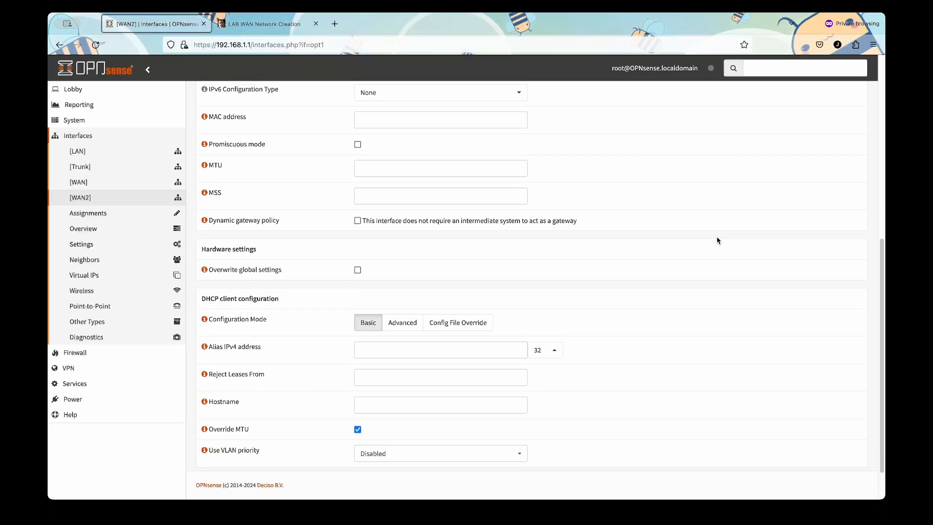
pyautogui.scroll(7, 717, 240)
pyautogui.click(827, 138)
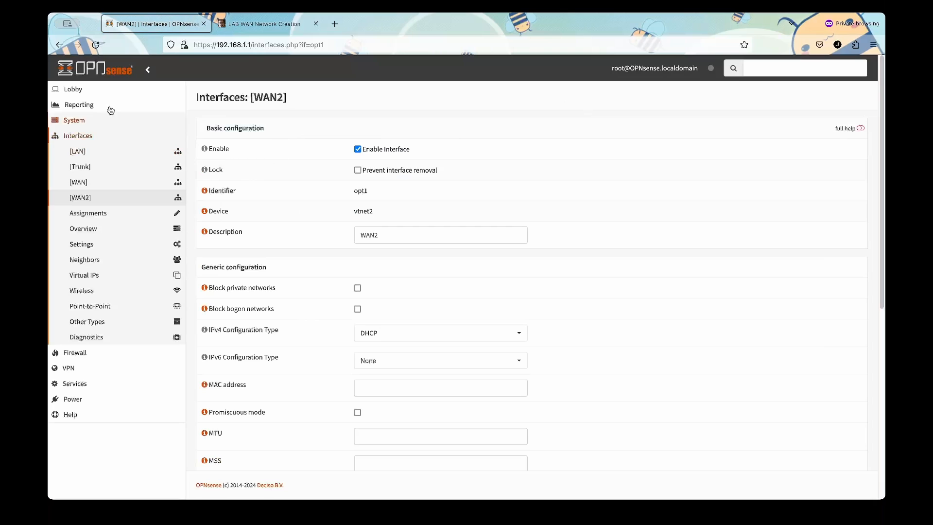
pyautogui.click(91, 92)
pyautogui.click(86, 105)
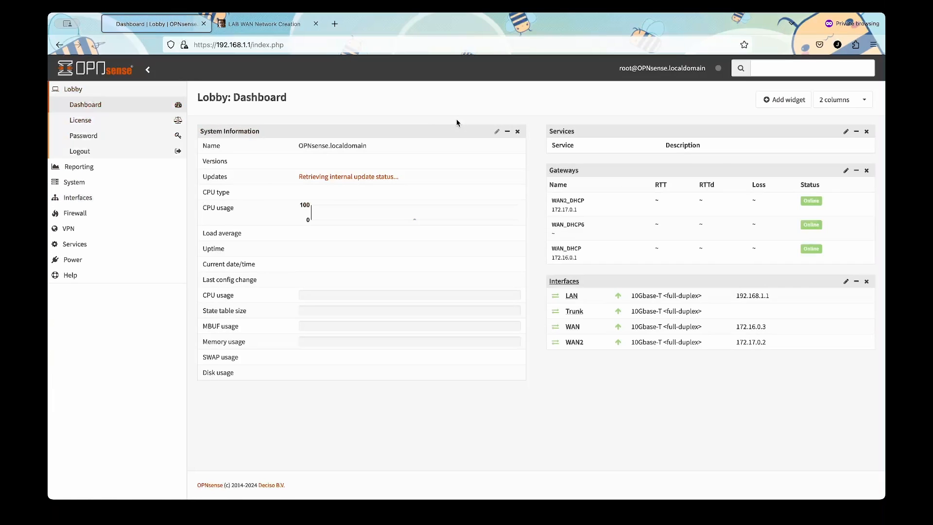
pyautogui.scroll(-4, 548, 157)
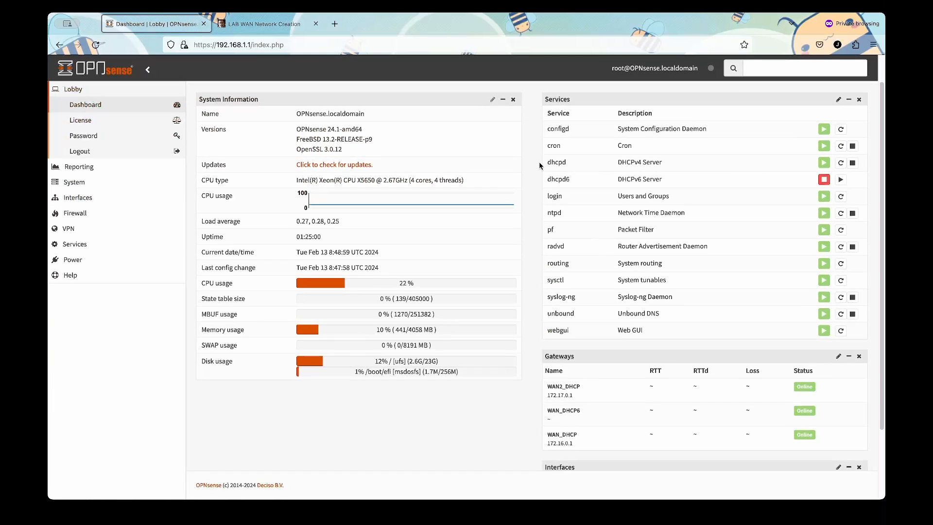
pyautogui.scroll(-1, 551, 324)
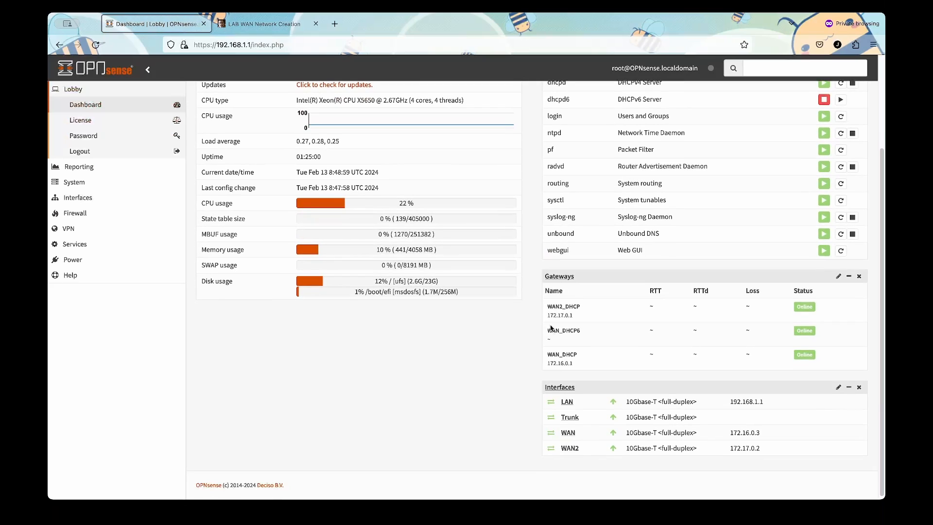
pyautogui.moveTo(765, 444); pyautogui.dragTo(732, 430)
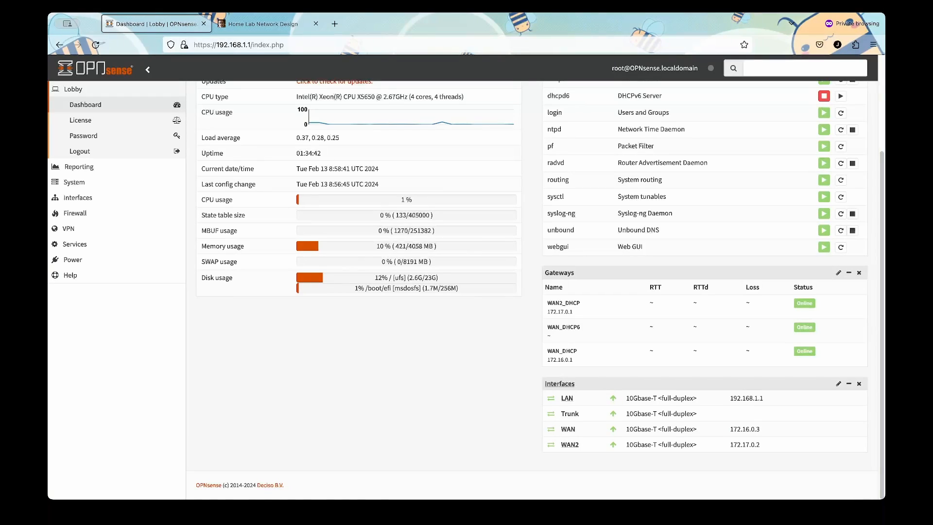
pyautogui.scroll(3, 467, 272)
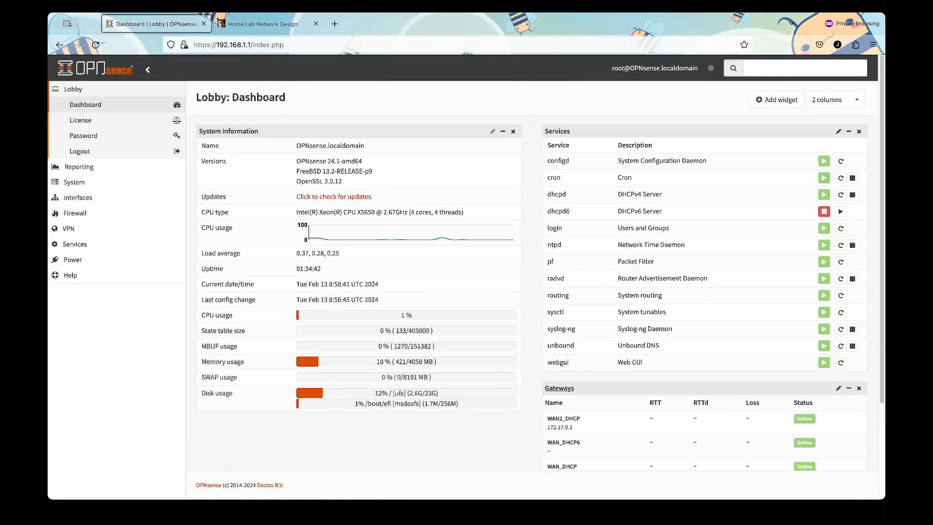
# Rename the LAN interface's description to Management.
pyautogui.click(115, 199)
pyautogui.click(109, 153)
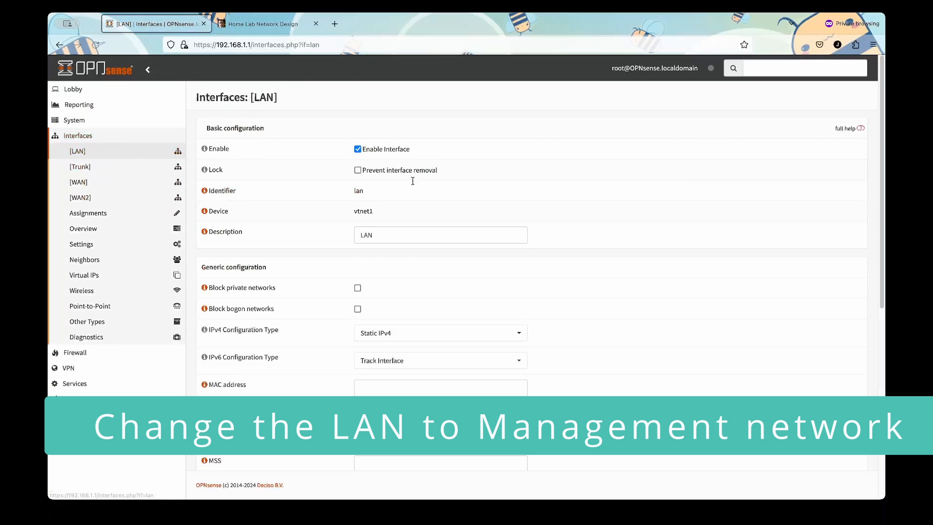
pyautogui.click(450, 238)
pyautogui.press('BackSpace')
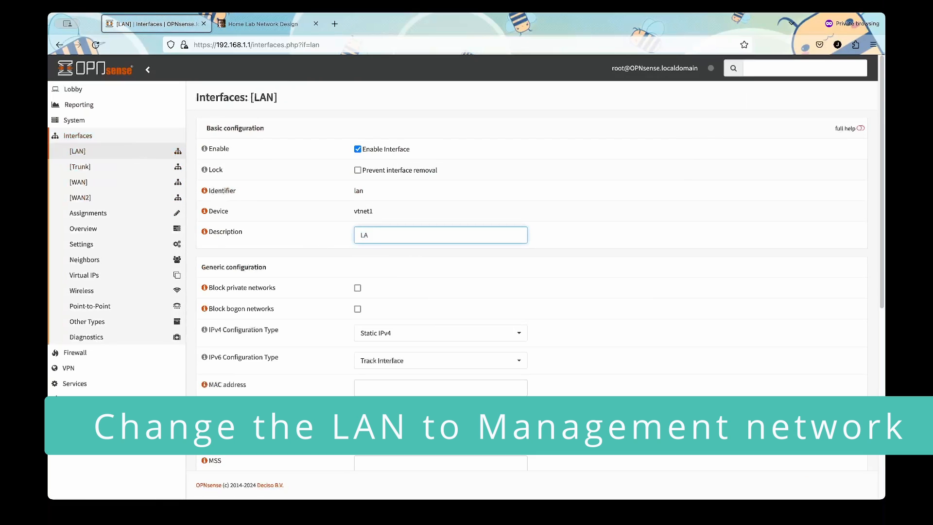
pyautogui.press('BackSpace')
pyautogui.write('Ma')
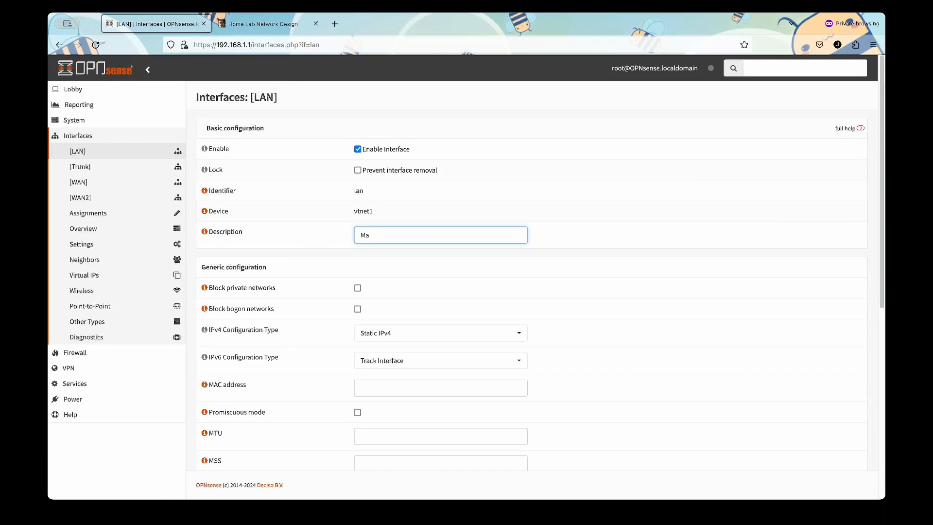
pyautogui.write('nagement')
# Set the interface's IPv6 Configuration Type to None.
pyautogui.scroll(-3, 408, 287)
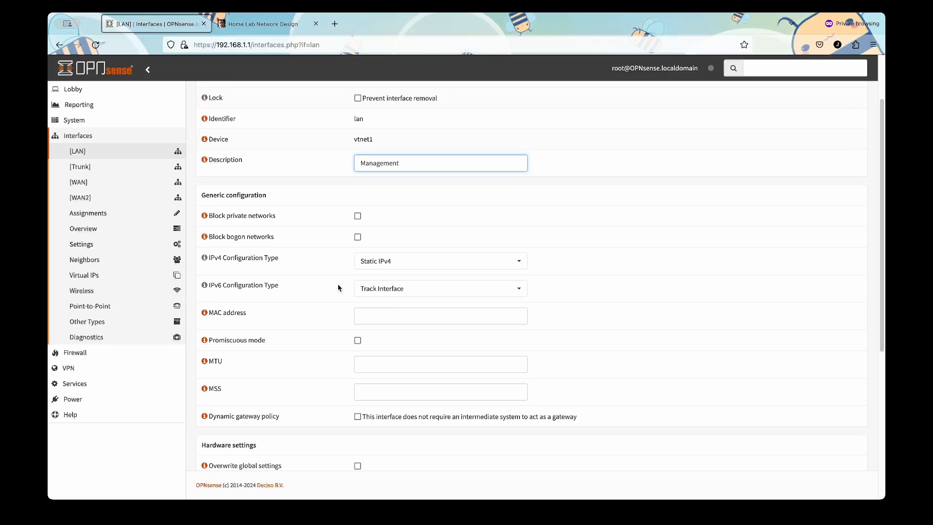
pyautogui.click(365, 288)
pyautogui.click(368, 307)
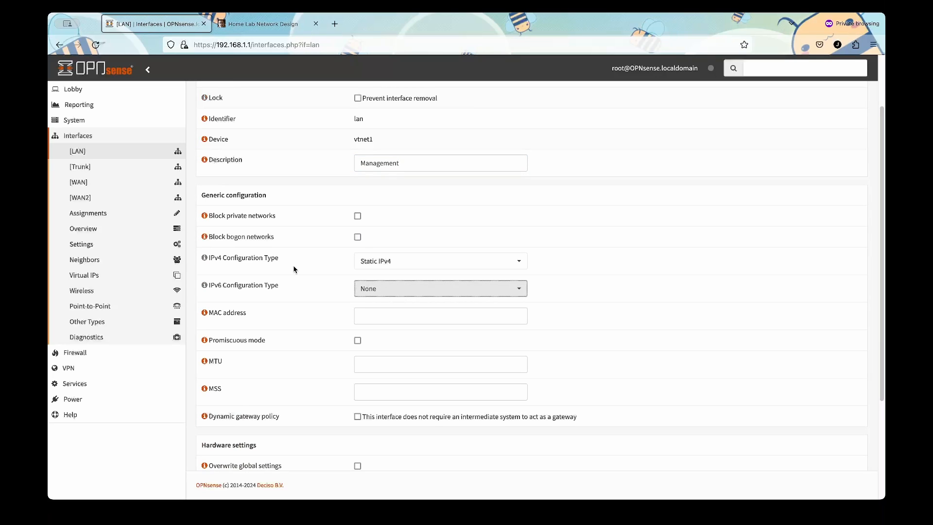
# Replace the IPv4 address 192.168.1.1 with 10.0.0.1/24 and save.
pyautogui.scroll(-6, 294, 269)
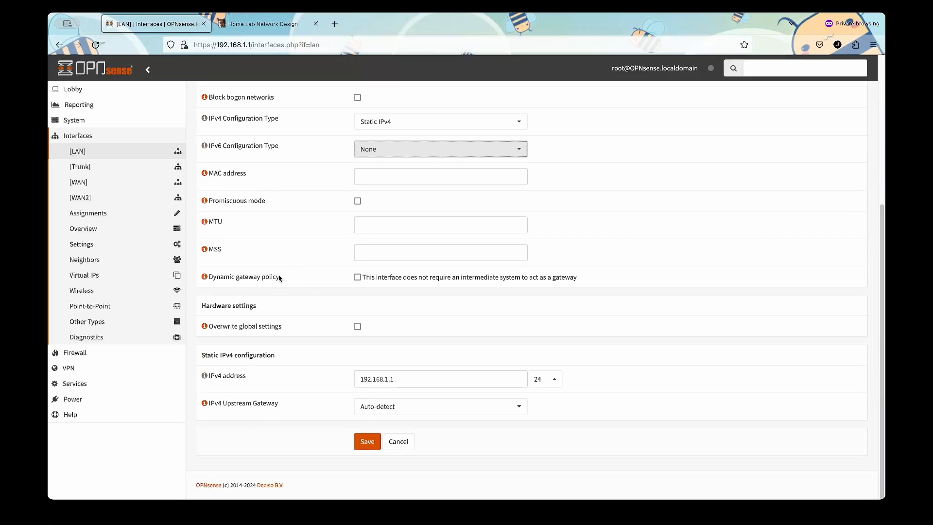
pyautogui.moveTo(407, 375); pyautogui.dragTo(322, 378)
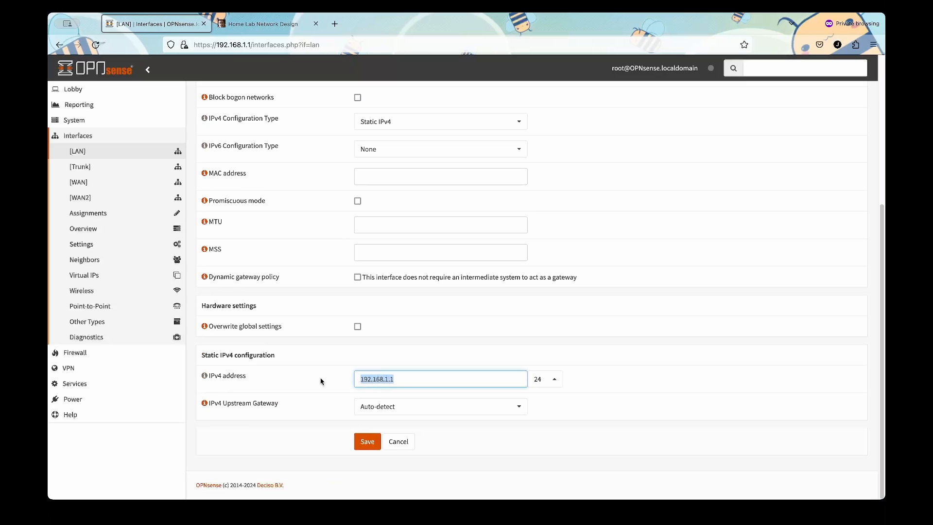
pyautogui.click(262, 27)
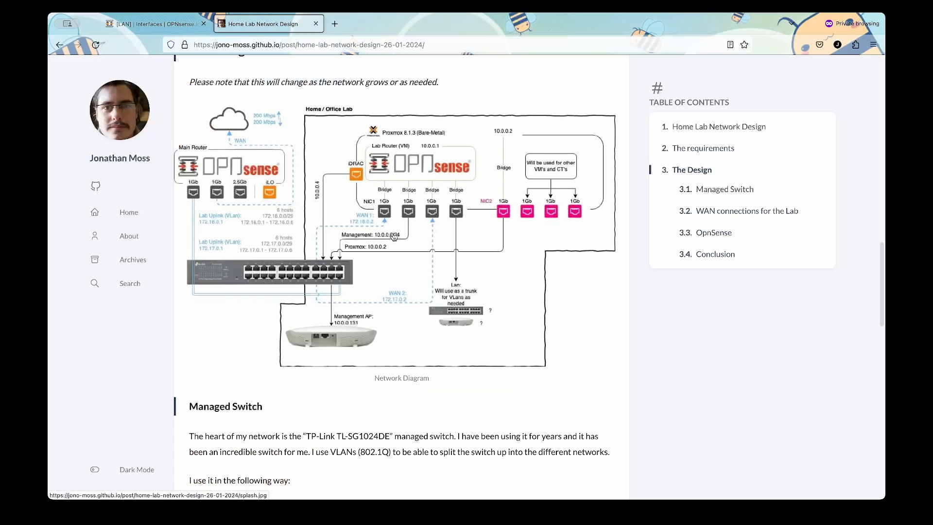
pyautogui.click(160, 25)
pyautogui.write('10.0.0.1')
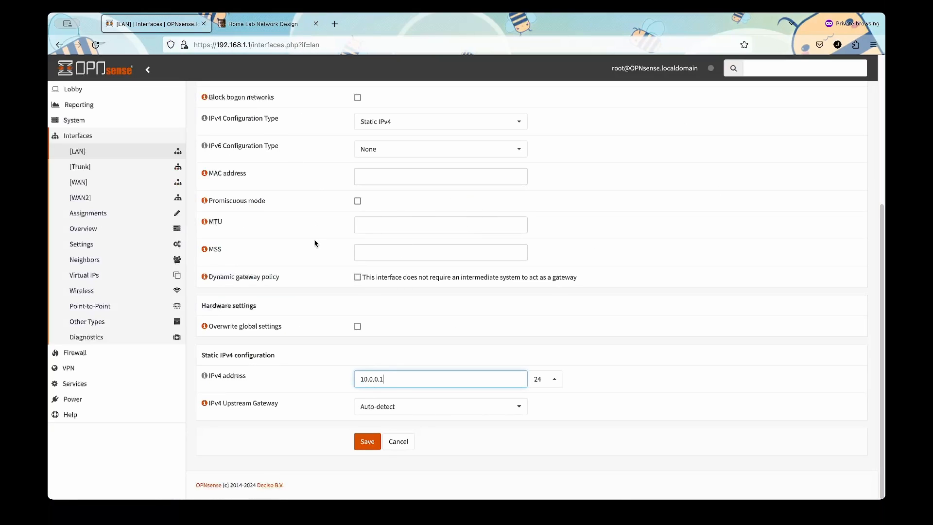
pyautogui.scroll(5, 301, 249)
pyautogui.scroll(-5, 297, 258)
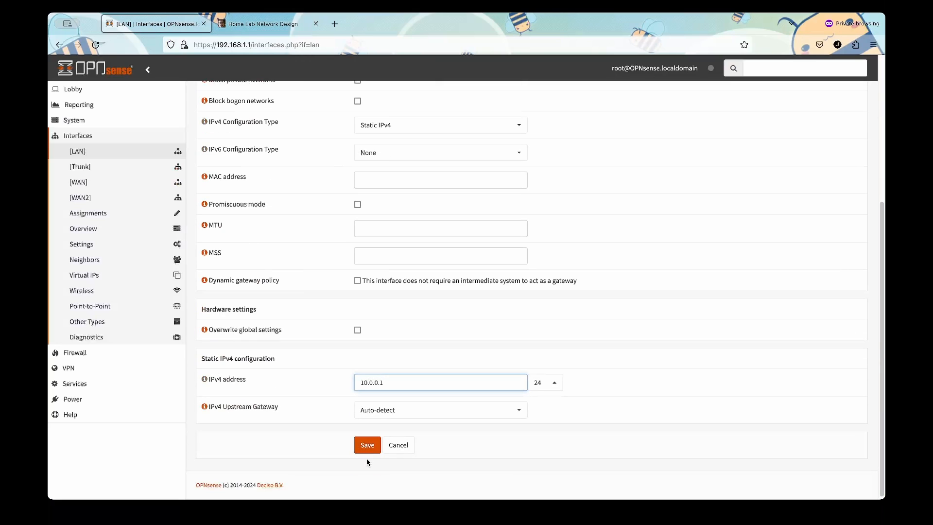
pyautogui.click(367, 445)
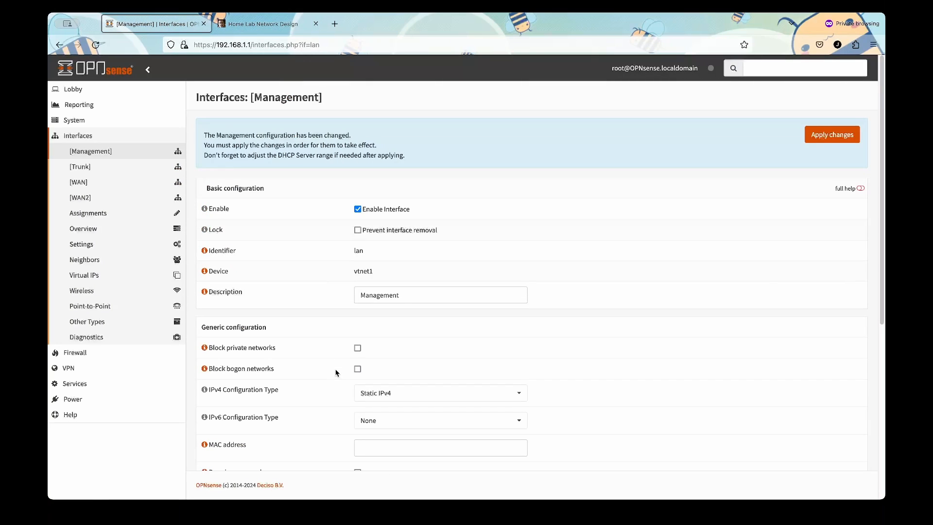
# Expand Services > ISC DHCPv4 in the sidebar to reveal the Management entry.
pyautogui.moveTo(204, 156); pyautogui.dragTo(407, 158)
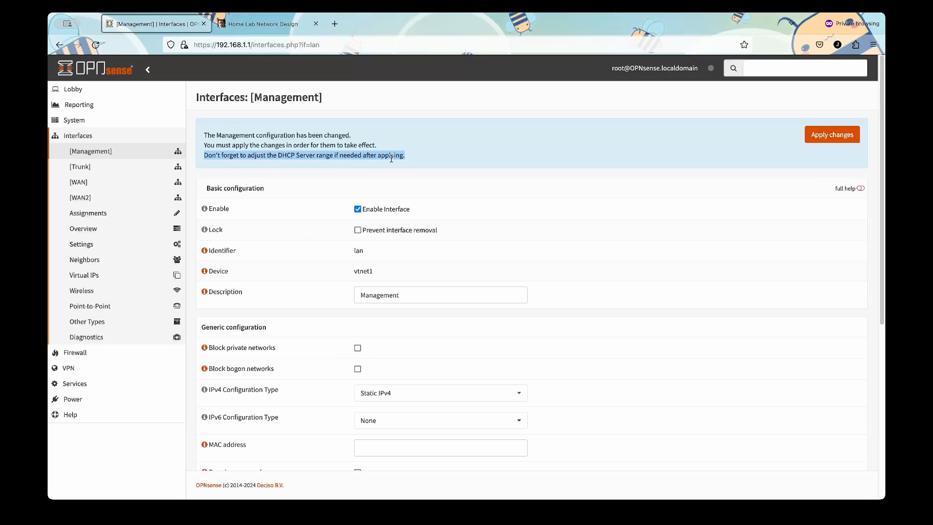
pyautogui.click(92, 384)
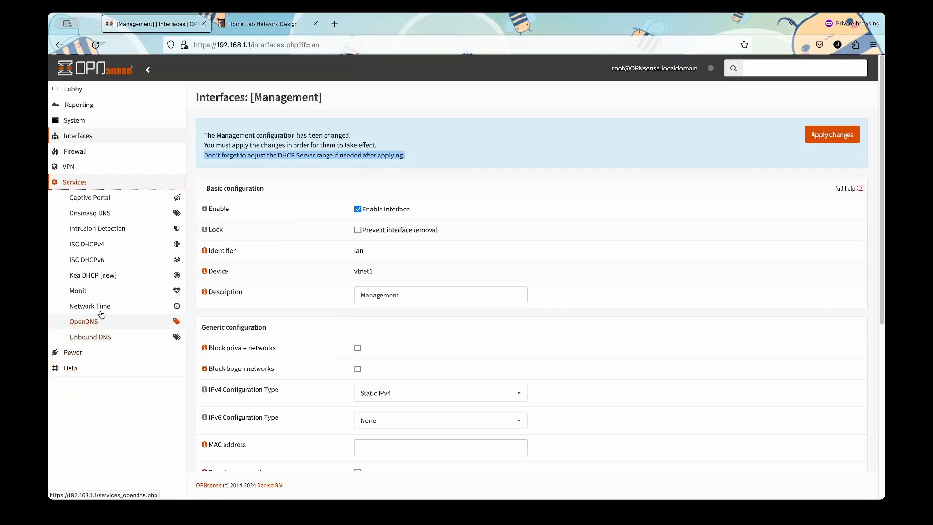
pyautogui.click(106, 245)
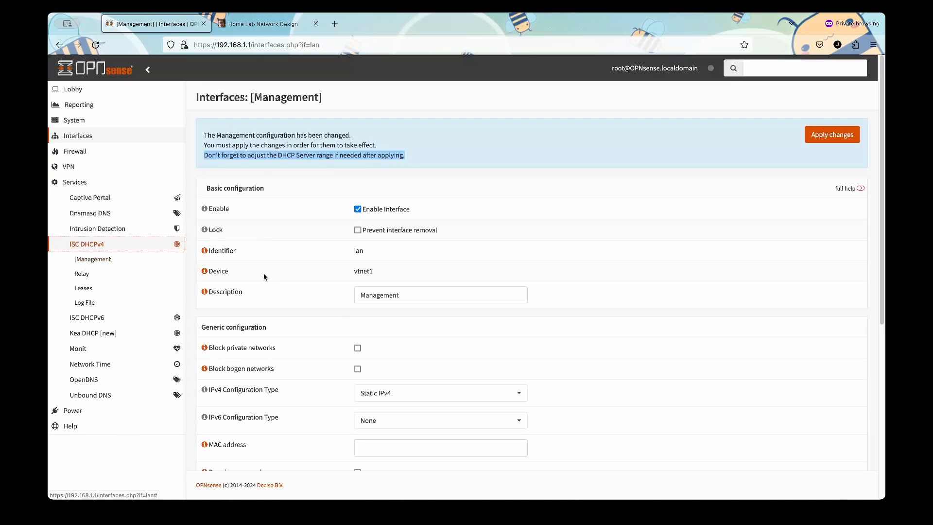
# In Management's DHCPv4 settings, change the range start from 192.168.1.100 to 10.0.0.10.
pyautogui.click(125, 258)
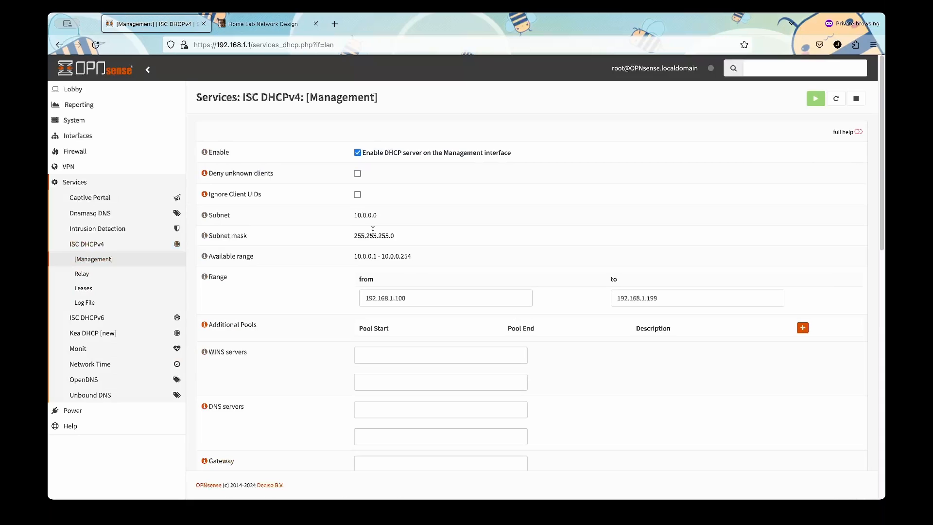
pyautogui.moveTo(411, 298); pyautogui.dragTo(364, 297)
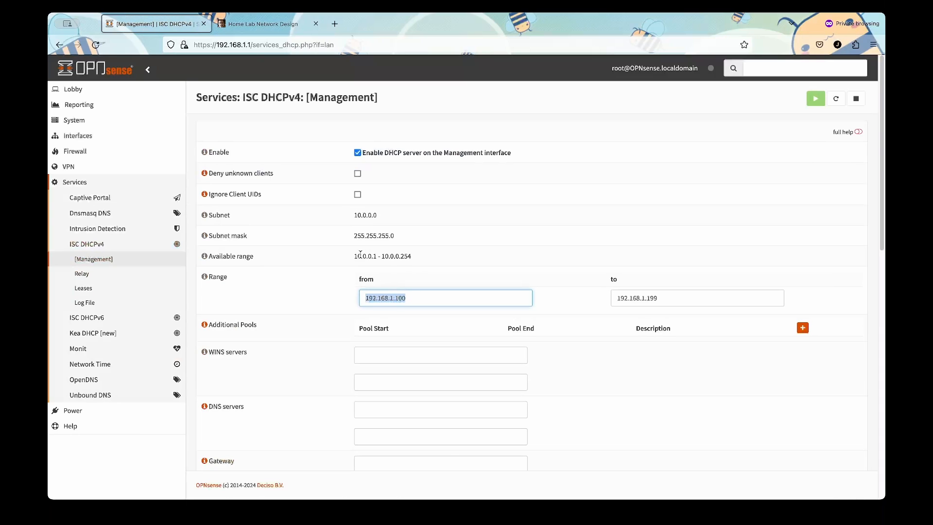
pyautogui.moveTo(360, 256); pyautogui.dragTo(378, 256)
pyautogui.click(408, 298)
pyautogui.moveTo(408, 298); pyautogui.dragTo(294, 296)
pyautogui.write('10.0.0.')
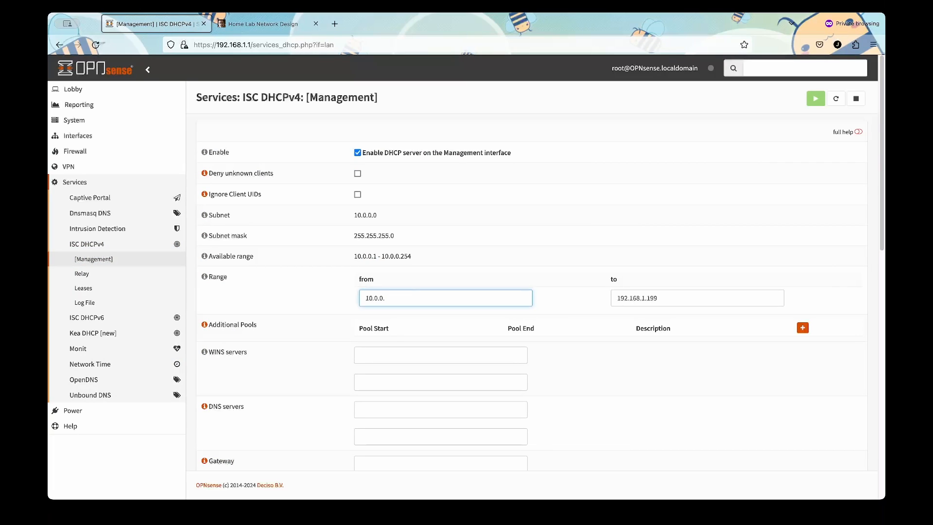
pyautogui.write('10')
# Change the range end from 192.168.1.199 to 10.0.0.60 and save.
pyautogui.moveTo(679, 302); pyautogui.dragTo(612, 298)
pyautogui.press('BackSpace')
pyautogui.write('10.0.0.')
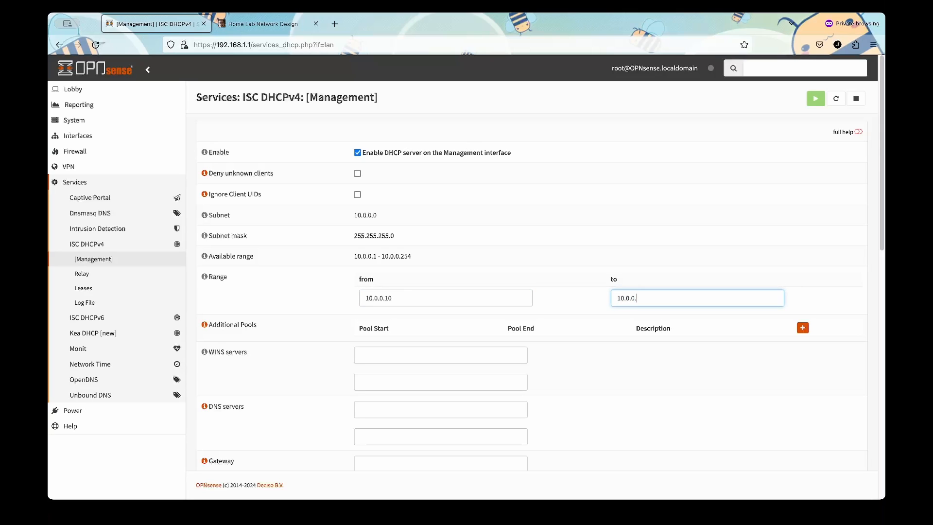
pyautogui.write('60')
pyautogui.click(584, 296)
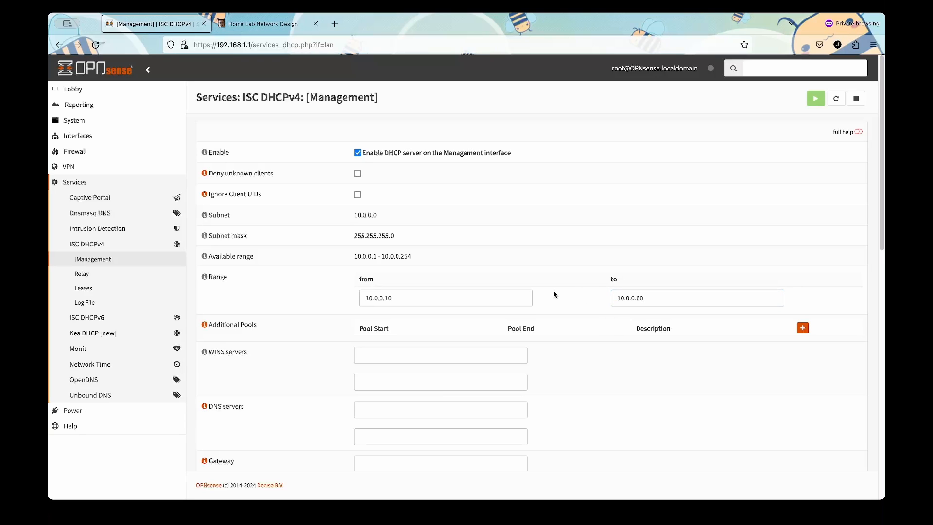
pyautogui.scroll(-5, 558, 318)
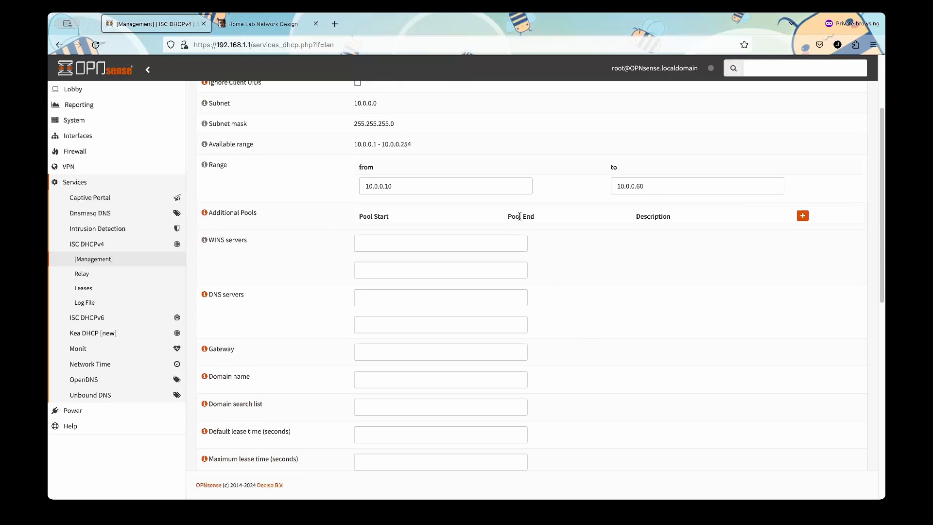
pyautogui.scroll(-8, 545, 275)
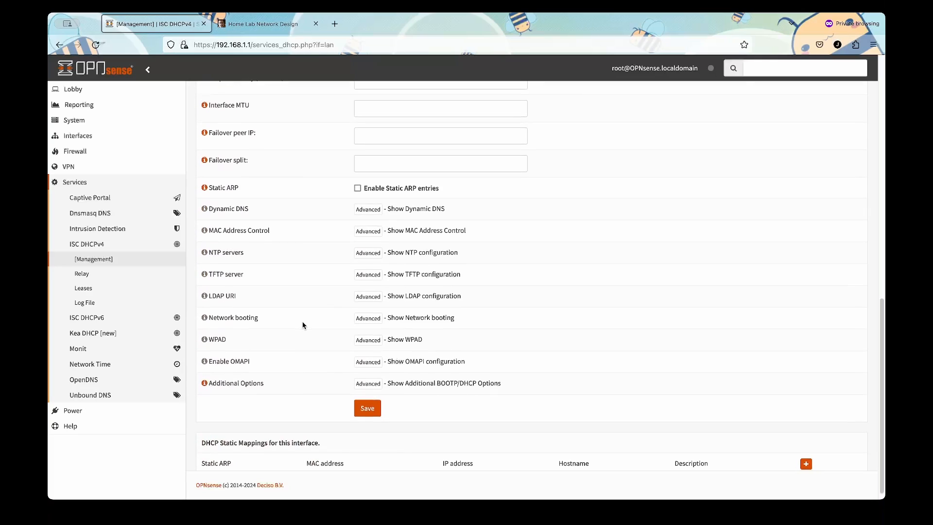
pyautogui.click(368, 396)
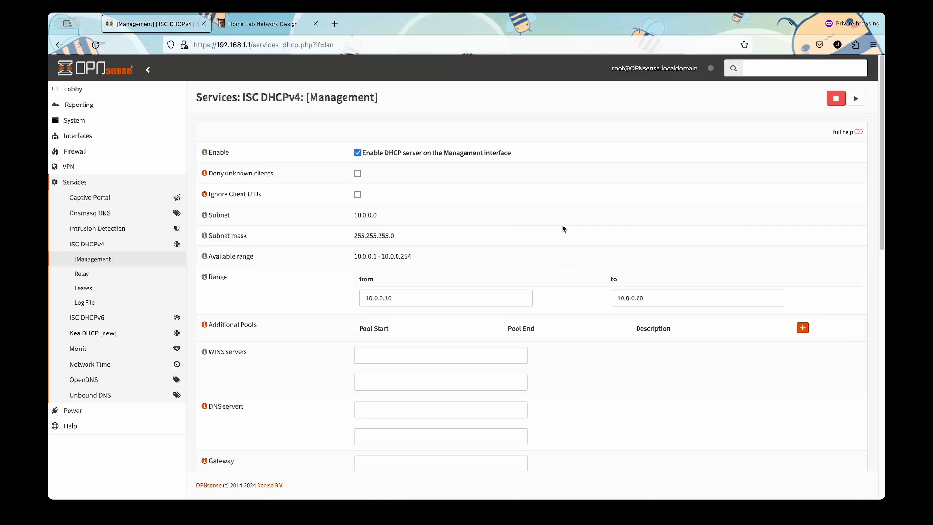
# Return to Interfaces > Management and apply the pending changes to activate 10.0.0.1/24.
pyautogui.click(100, 138)
pyautogui.click(100, 151)
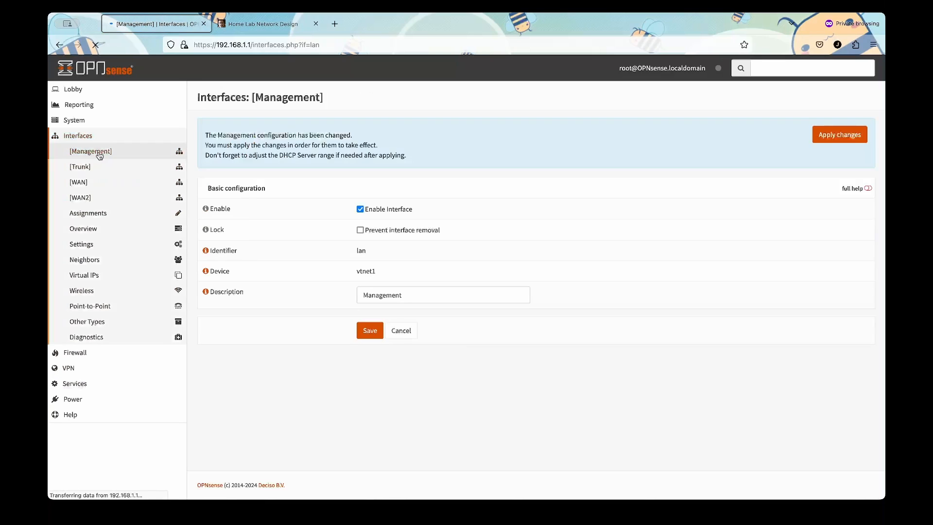
pyautogui.click(808, 141)
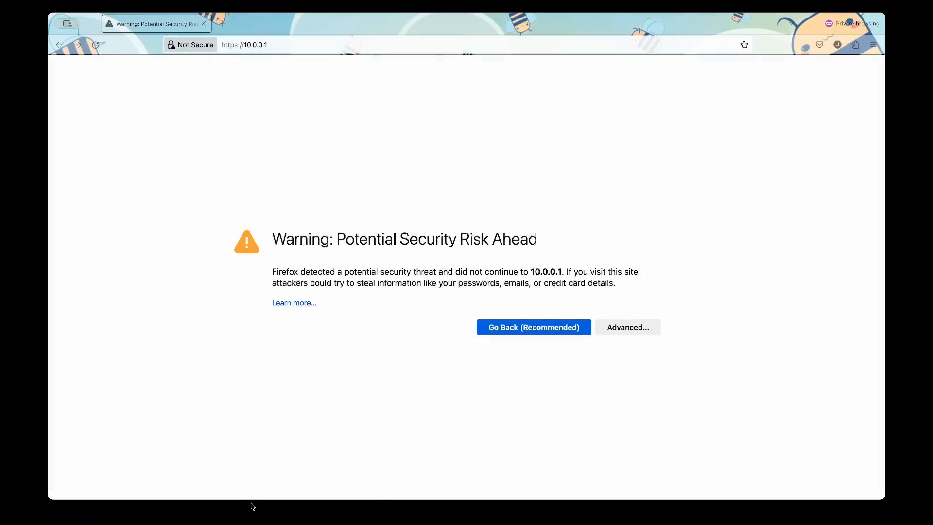
pyautogui.click(248, 504)
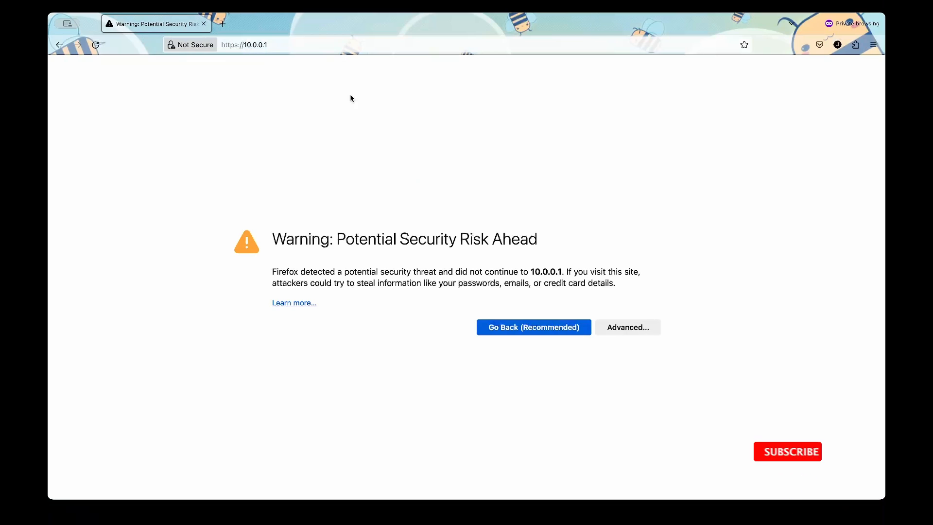
pyautogui.click(608, 328)
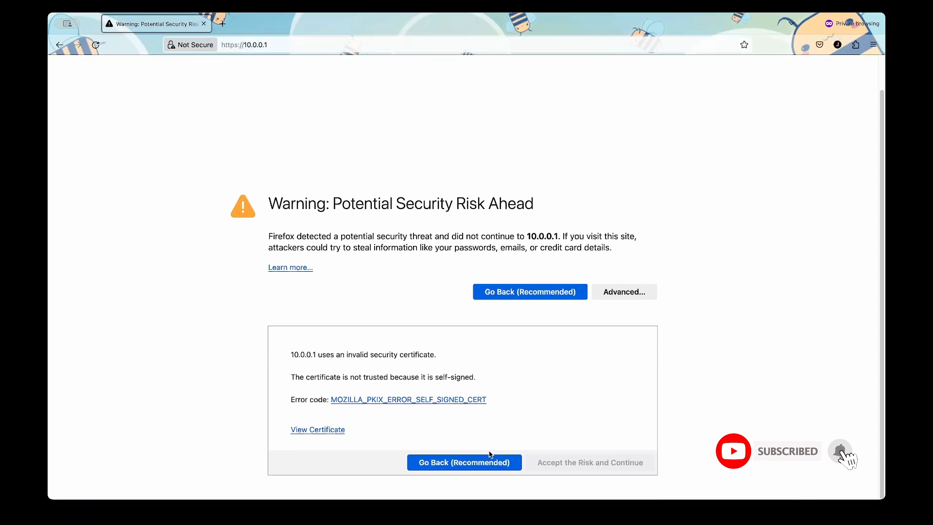
pyautogui.click(576, 468)
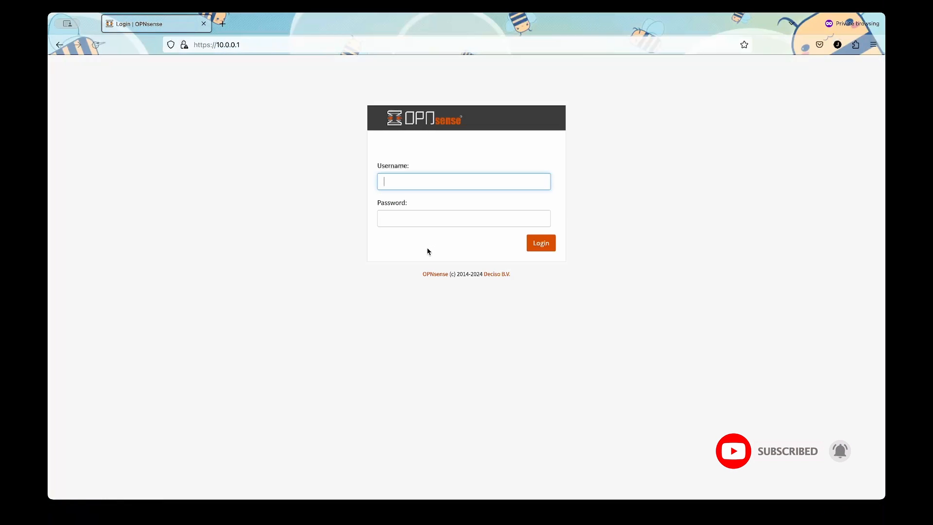
# Sign in to the web interface as root with the administrator password.
pyautogui.write('root')
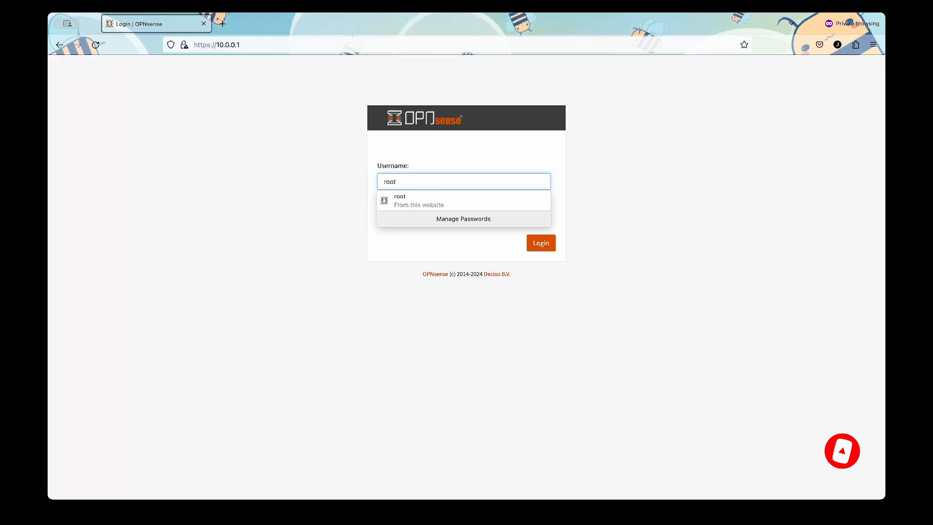
pyautogui.press('Tab')
pyautogui.write('opnsense')
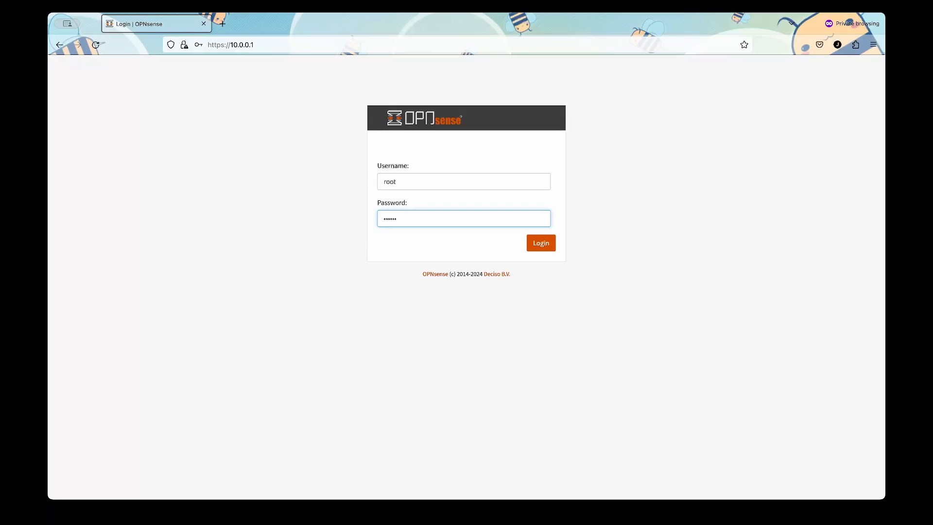
pyautogui.press('Return')
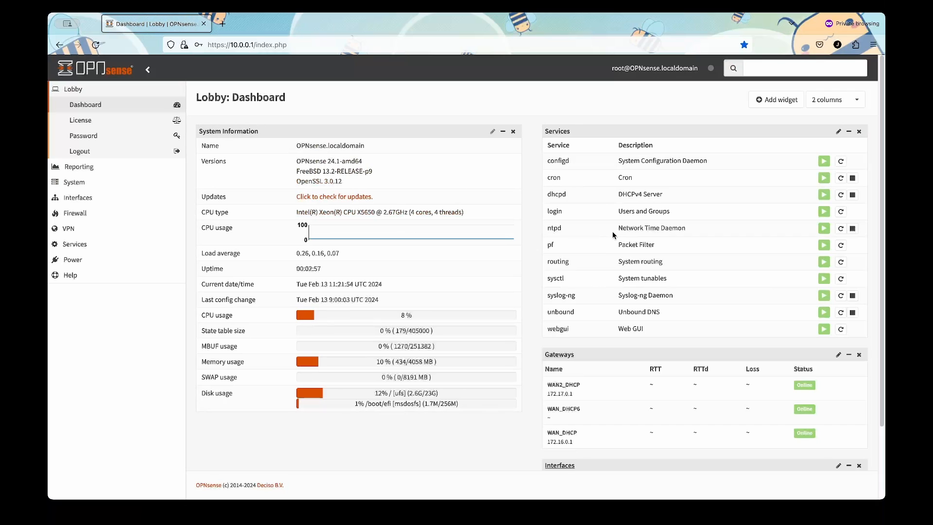
# Scroll the Lobby dashboard to confirm Management shows 10.0.0.1 alongside WAN and WAN2.
pyautogui.scroll(-1, 665, 272)
pyautogui.scroll(-3, 665, 272)
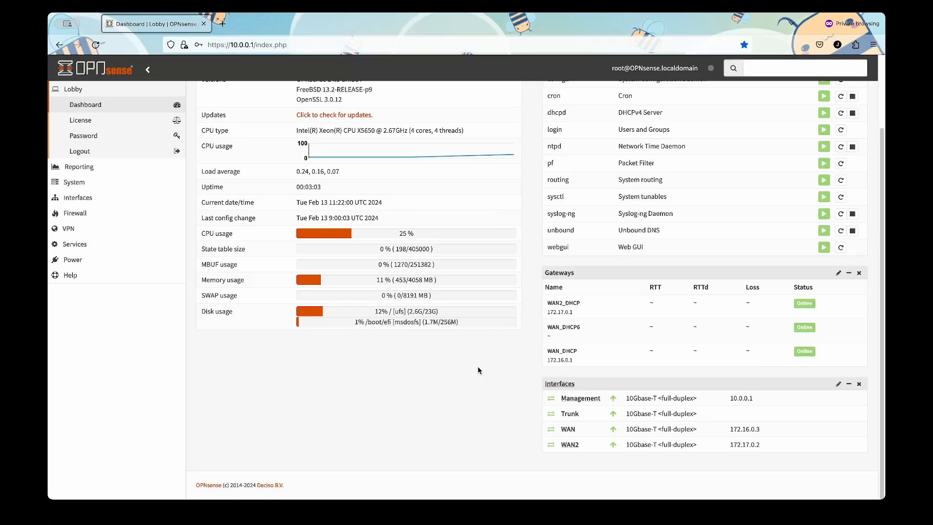
pyautogui.scroll(3, 505, 380)
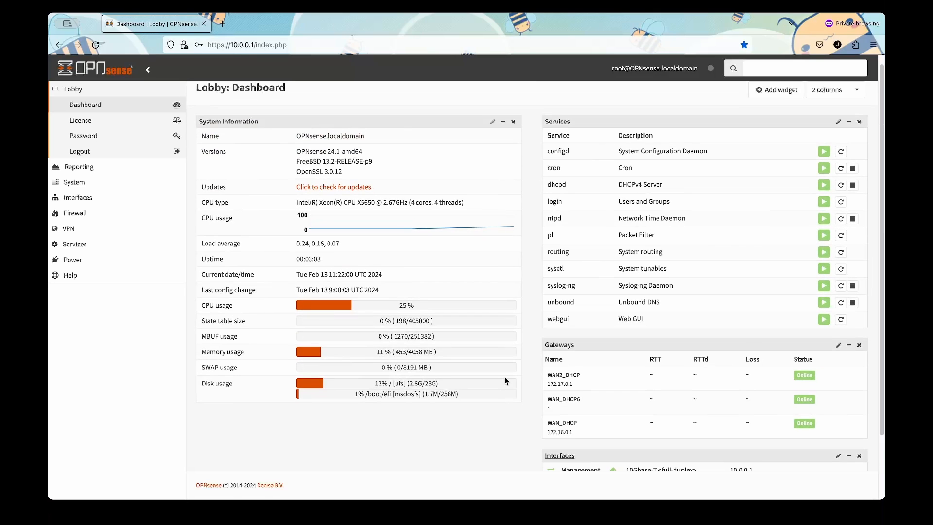